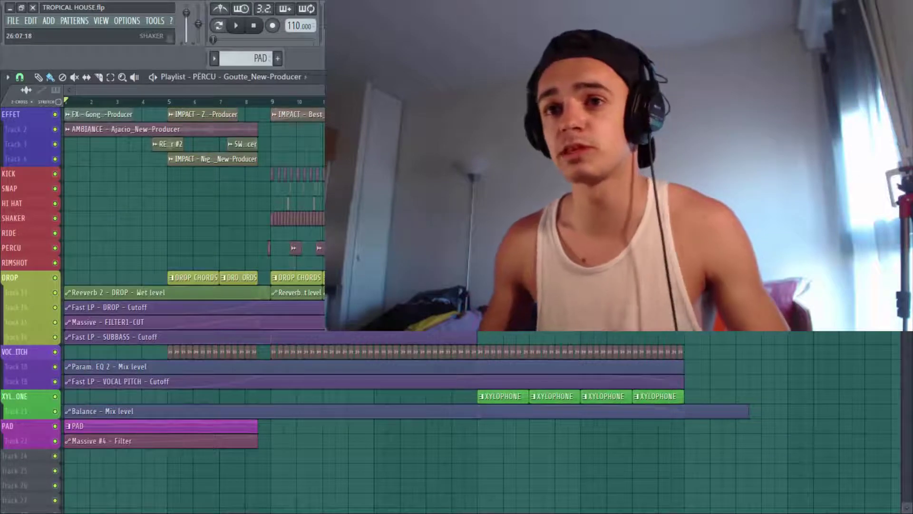
Play the full arrangement from bar 1 and follow the clips on every playlist track.
drag(892, 89, 815, 90)
drag(907, 101, 906, 99)
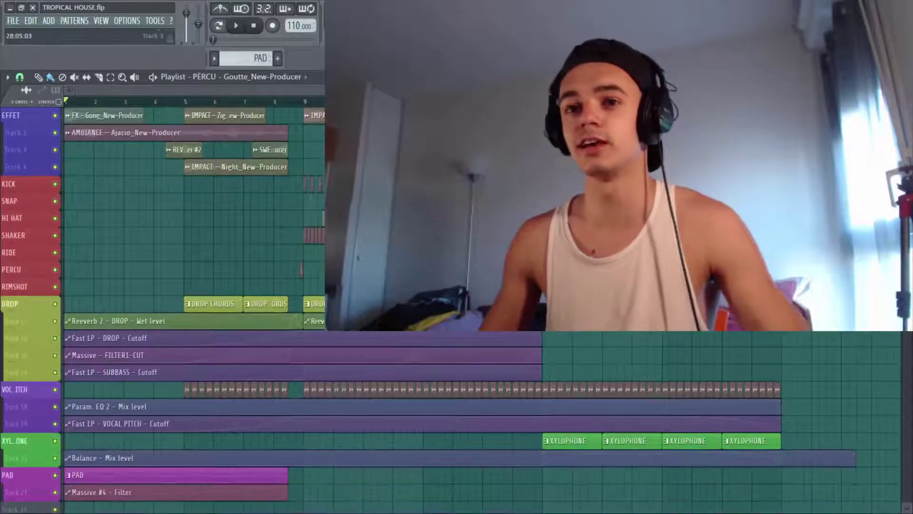
key(space)
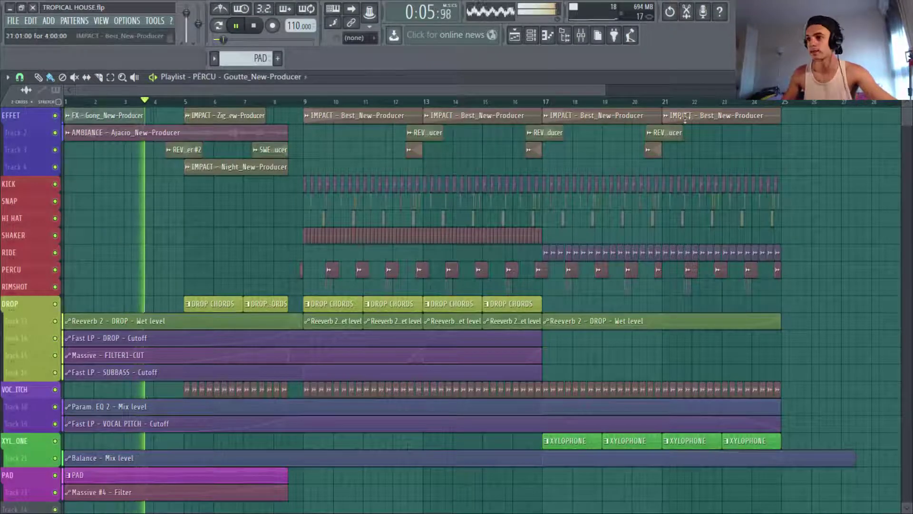
scroll(723, 180, down, 3)
scroll(733, 184, down, 1)
scroll(728, 186, down, 2)
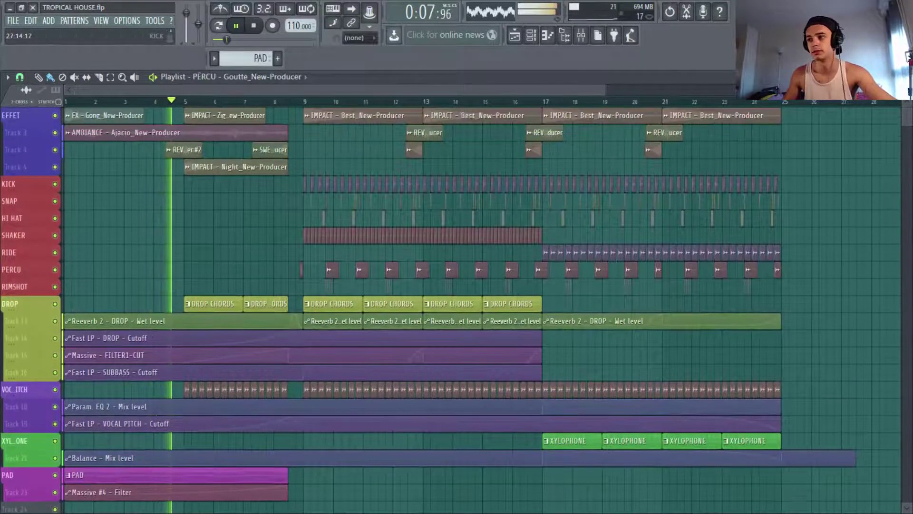
scroll(727, 186, down, 1)
scroll(728, 186, up, 1)
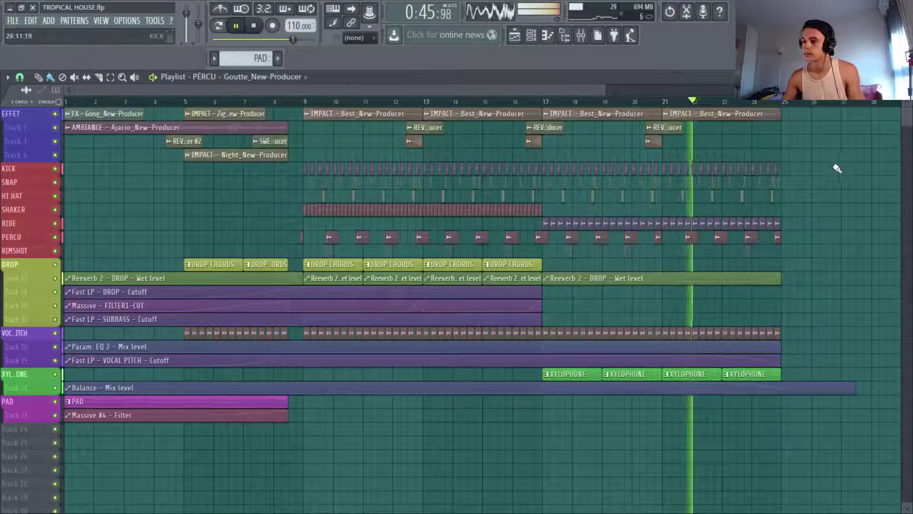
drag(605, 89, 779, 89)
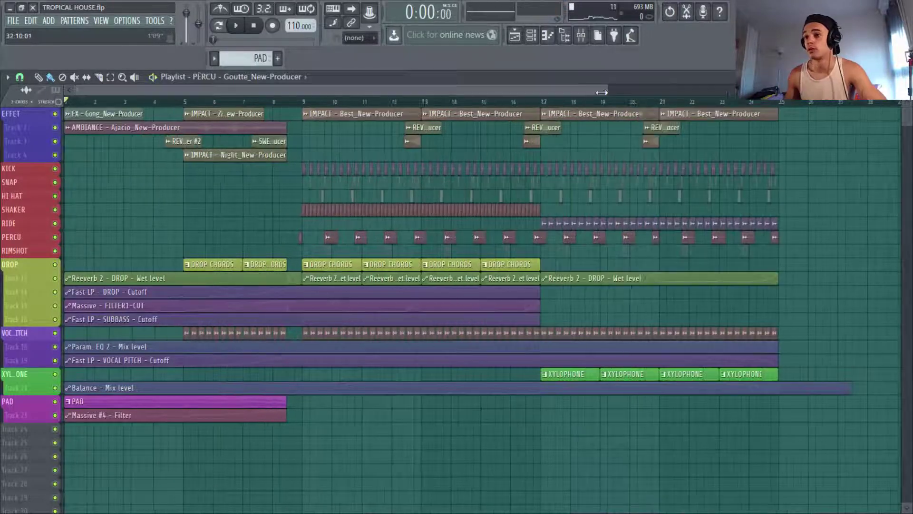
drag(604, 91, 594, 90)
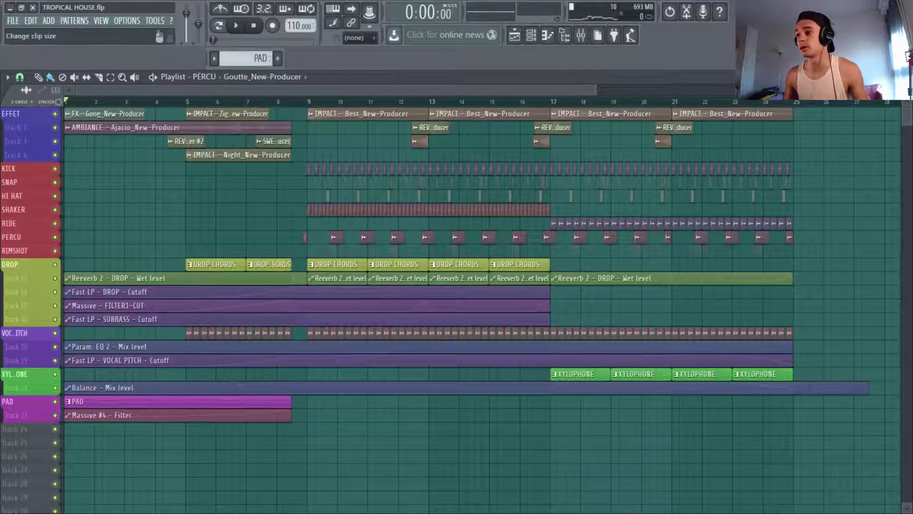
scroll(594, 228, up, 6)
scroll(594, 228, down, 2)
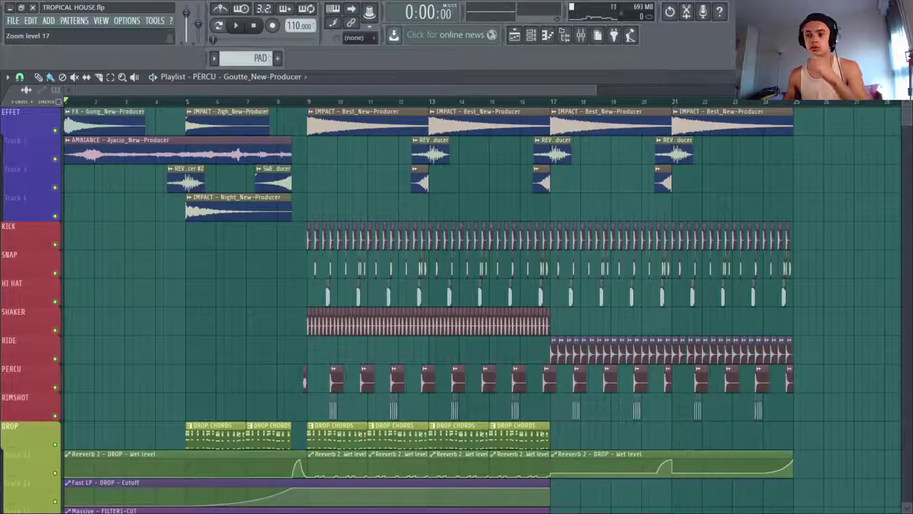
scroll(594, 229, down, 11)
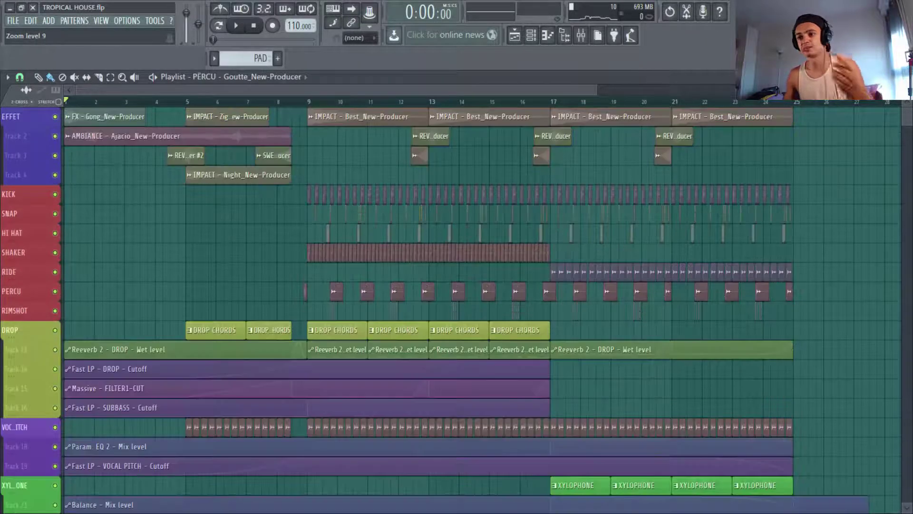
scroll(594, 229, up, 8)
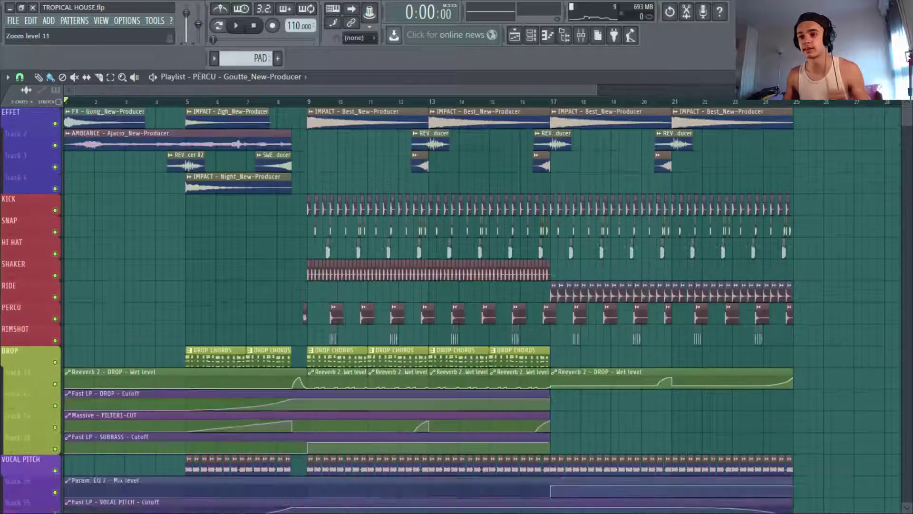
Solo the KICK track together with the SNAP track and place the playhead at bar 9, where the drums start.
drag(248, 248, 746, 461)
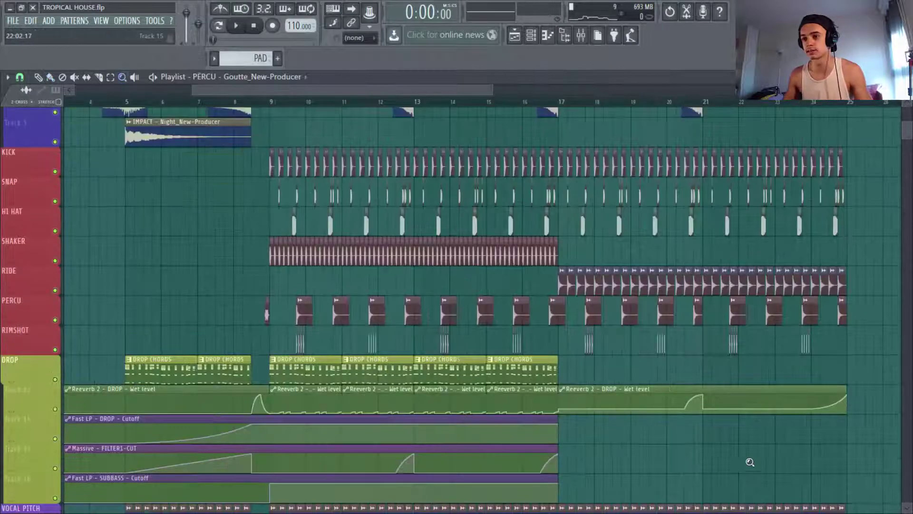
drag(493, 91, 309, 94)
drag(907, 138, 906, 125)
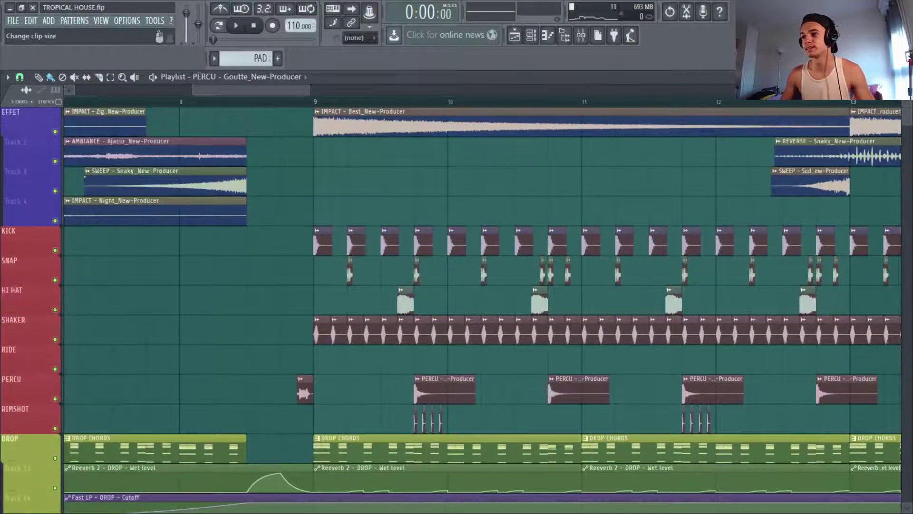
drag(905, 92, 896, 106)
drag(204, 226, 719, 478)
key(b)
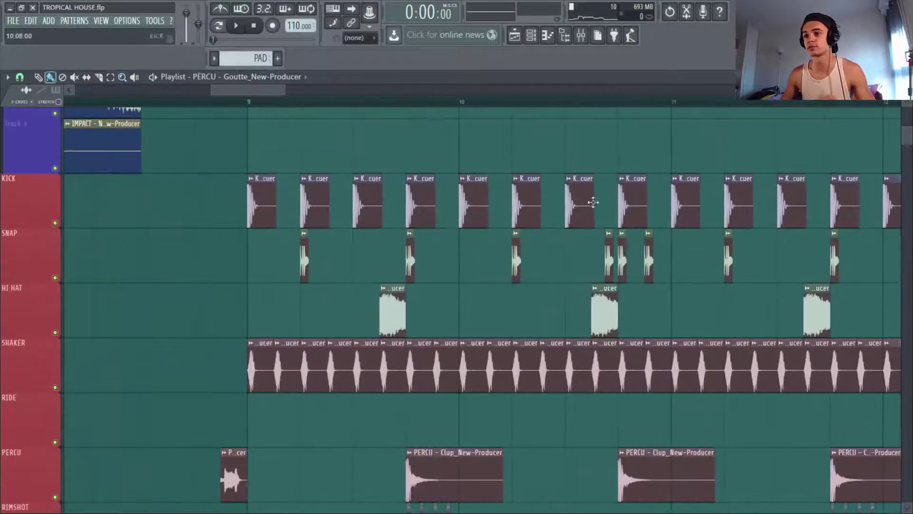
scroll(508, 312, down, 2)
scroll(508, 312, up, 2)
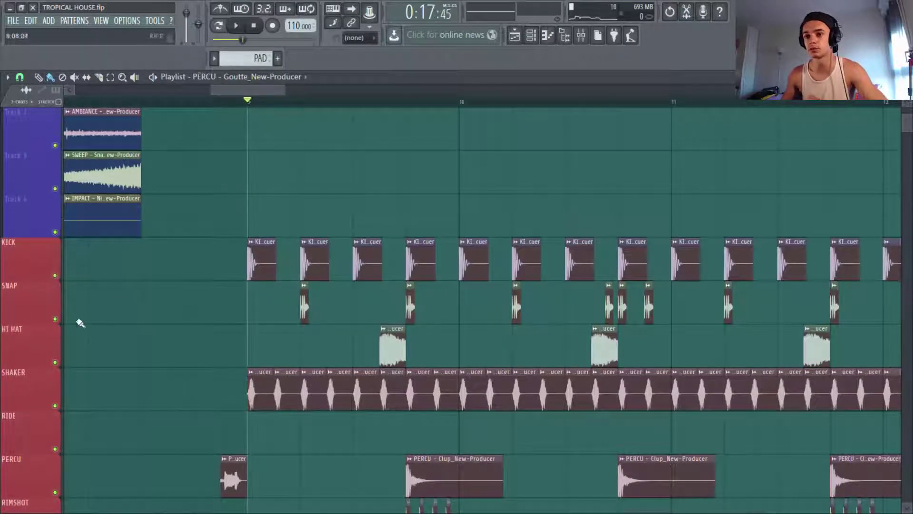
right_click(55, 276)
click(56, 319)
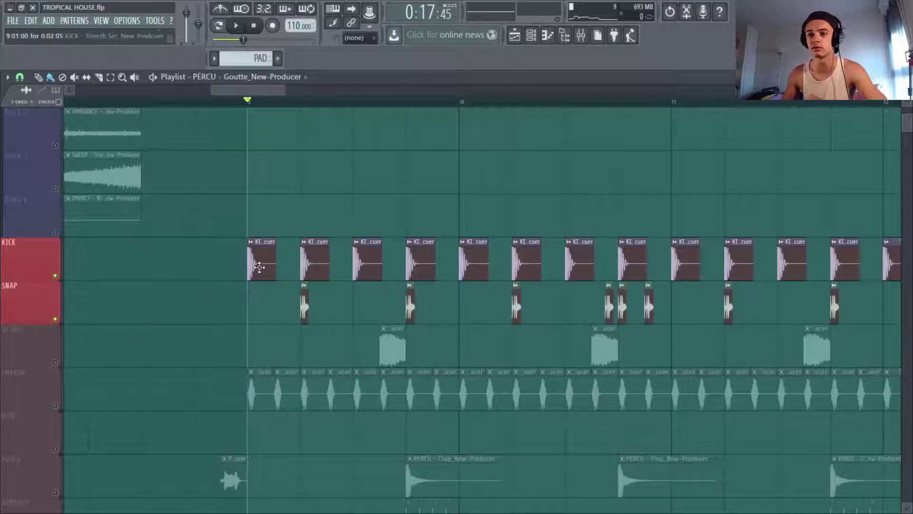
Open the channel settings of the kick and snap samples to inspect and preview each sound.
double_click(259, 267)
drag(245, 168, 296, 159)
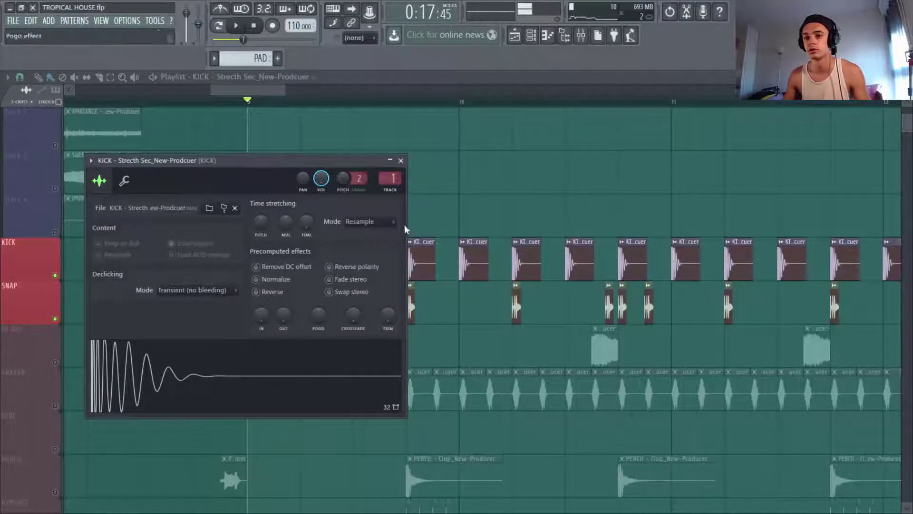
click(401, 161)
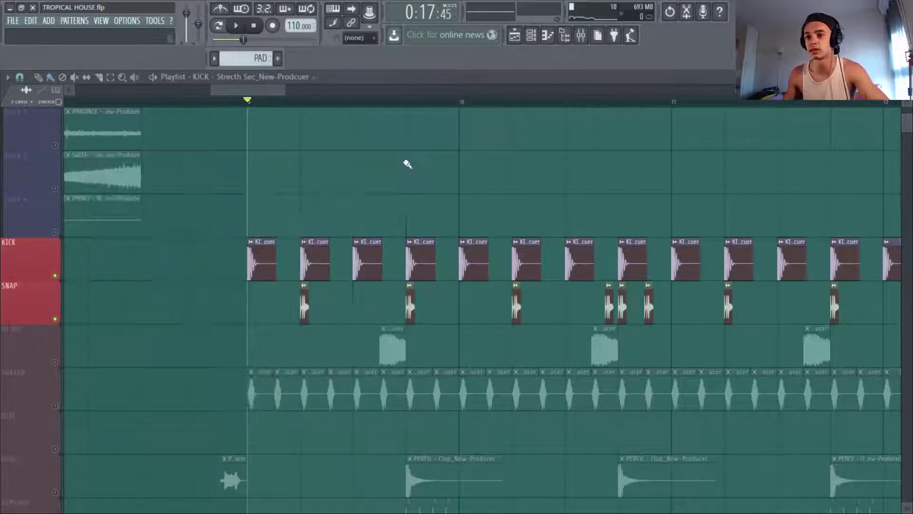
double_click(304, 307)
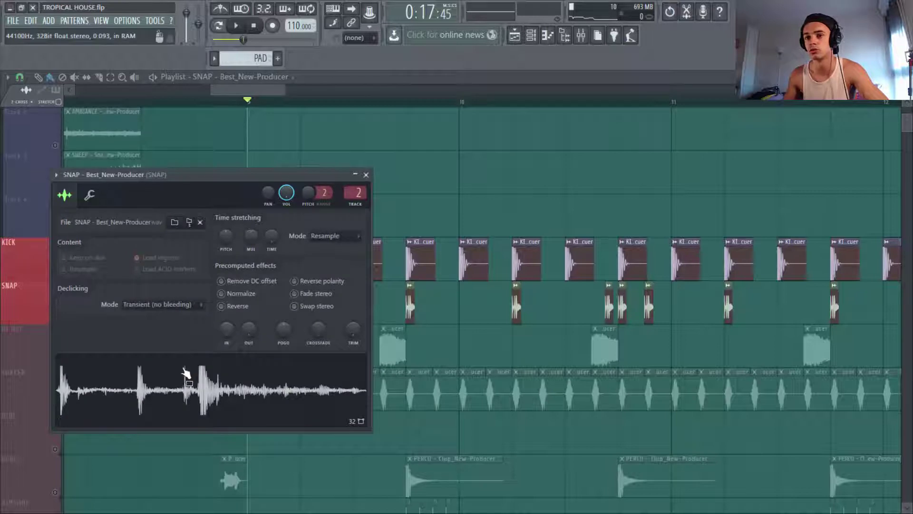
click(365, 175)
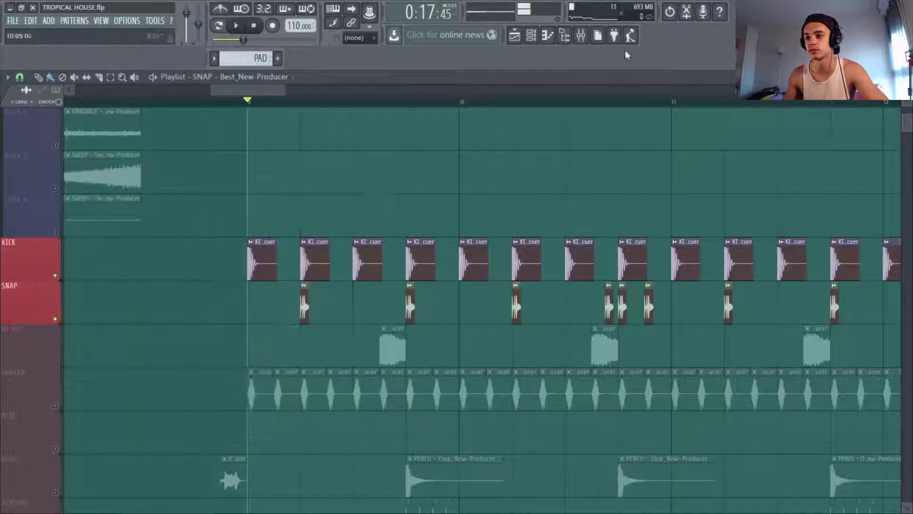
Inspect the Fruity Reeverb 2 effect on the SNAP mixer track.
click(581, 37)
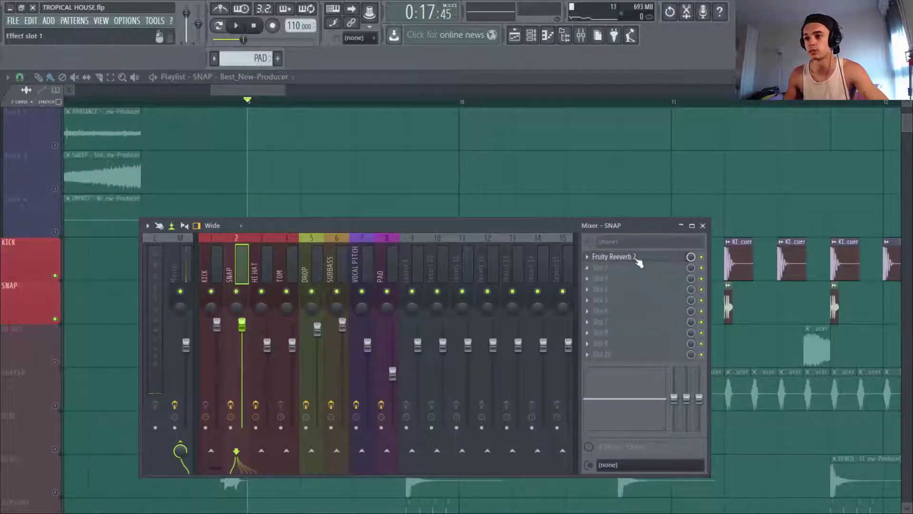
click(636, 258)
click(637, 259)
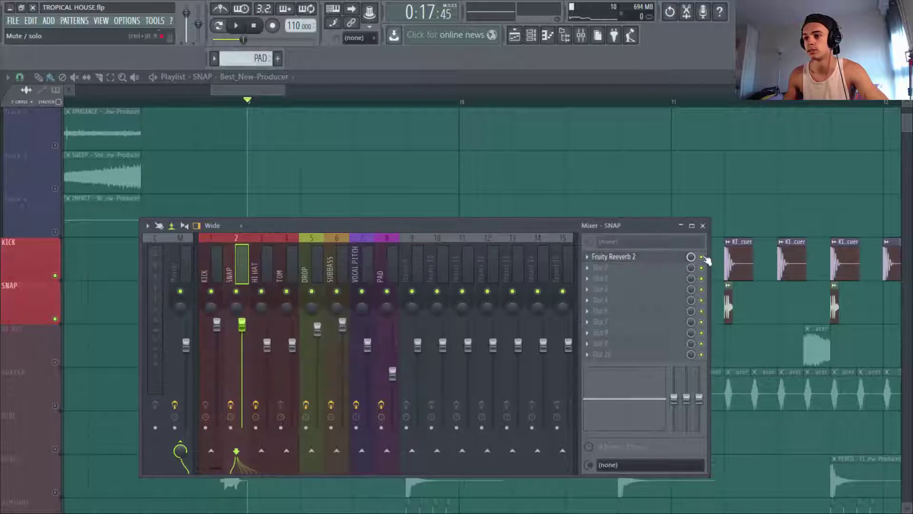
click(704, 226)
Play the soloed kick and snap from bar 9 and check the snap's reverb slot in the mixer between playbacks.
drag(282, 95, 345, 98)
key(space)
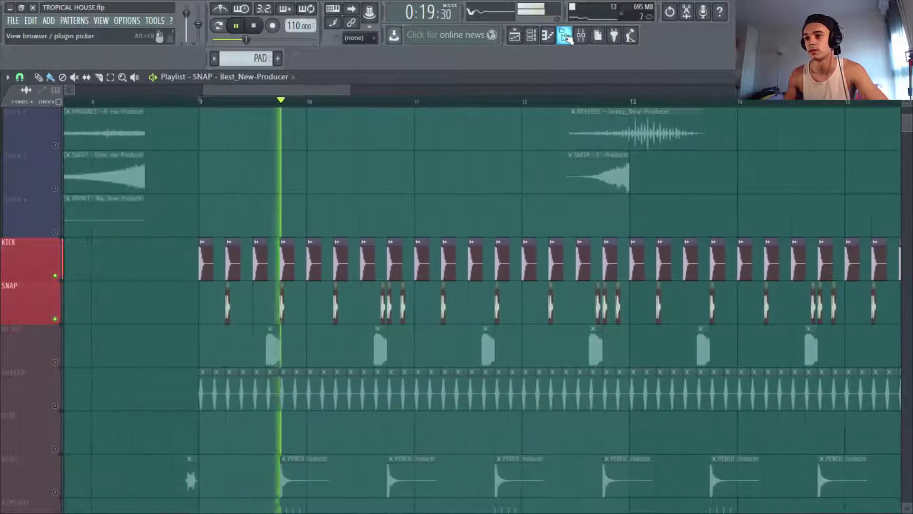
key(space)
click(581, 38)
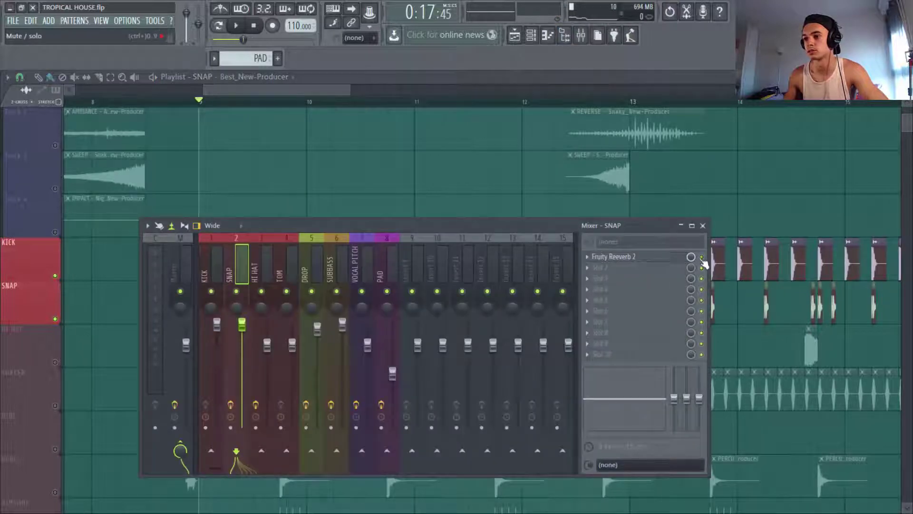
key(F9)
scroll(412, 256, down, 3)
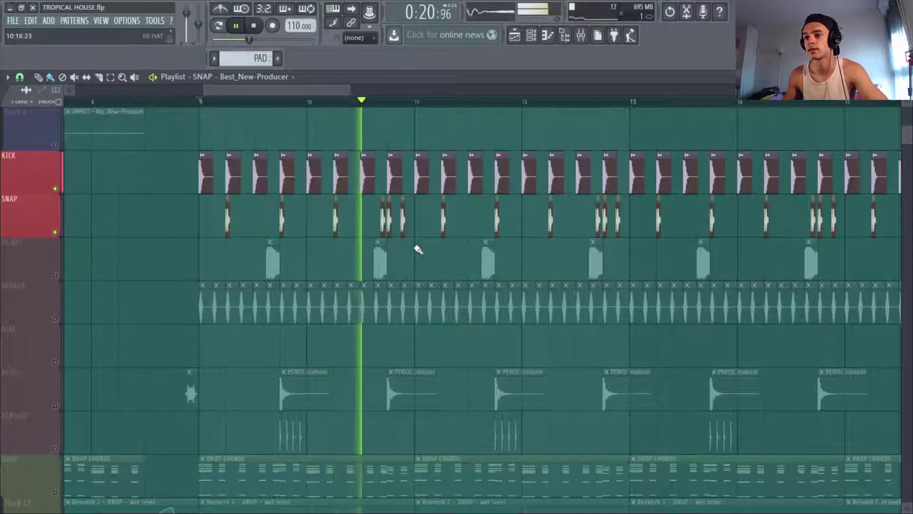
key(space)
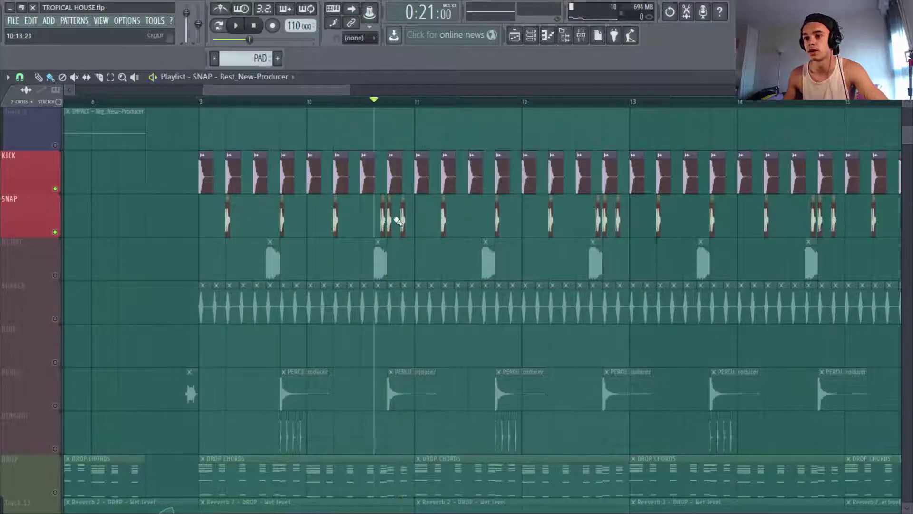
Examine the kick and snap placement between bars 9 and 11 closely while playing it.
drag(184, 137, 497, 326)
key(space)
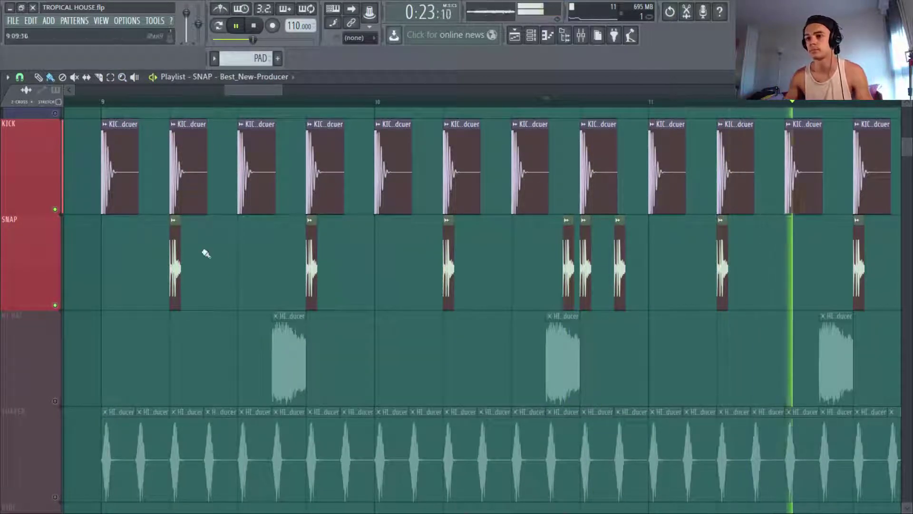
mouse_move(282, 90)
mouse_down()
mouse_move(568, 99)
mouse_move(535, 87)
mouse_move(282, 90)
mouse_up()
key(space)
Reopen the kick and snap sample settings to compare their waveforms, closing each one again.
double_click(363, 164)
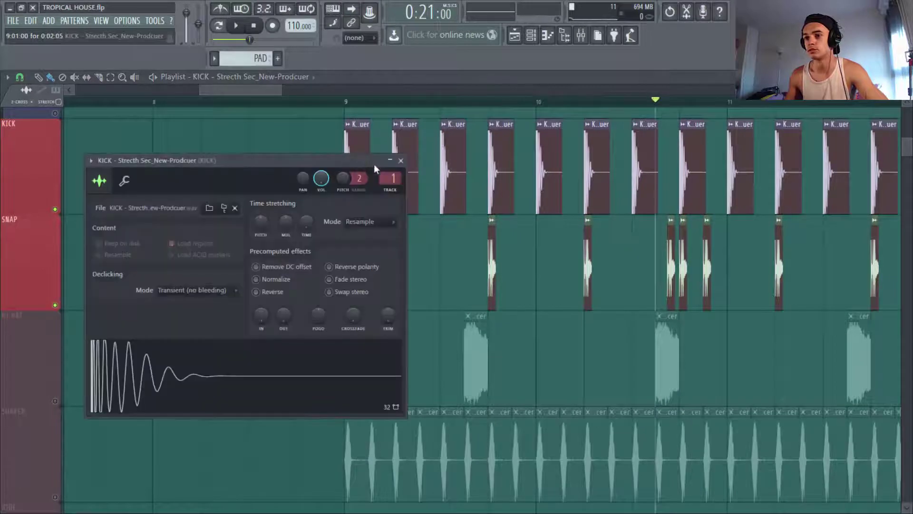
click(401, 161)
double_click(397, 265)
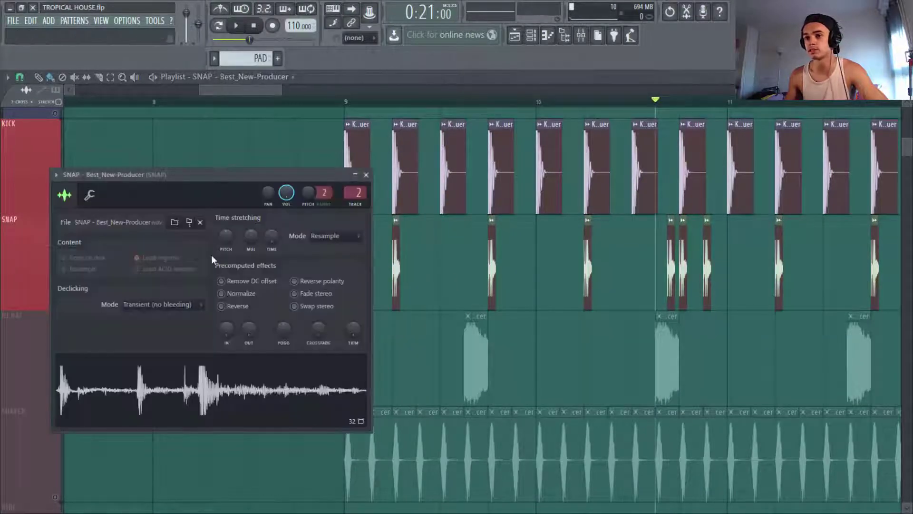
click(366, 175)
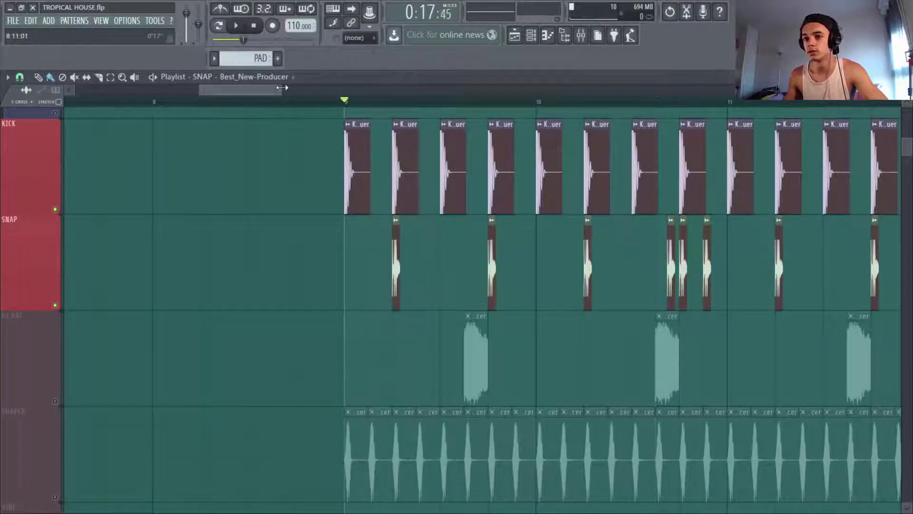
Unmute the HI HAT track and preview its opening hi-hat sample in the channel settings.
drag(282, 87, 369, 87)
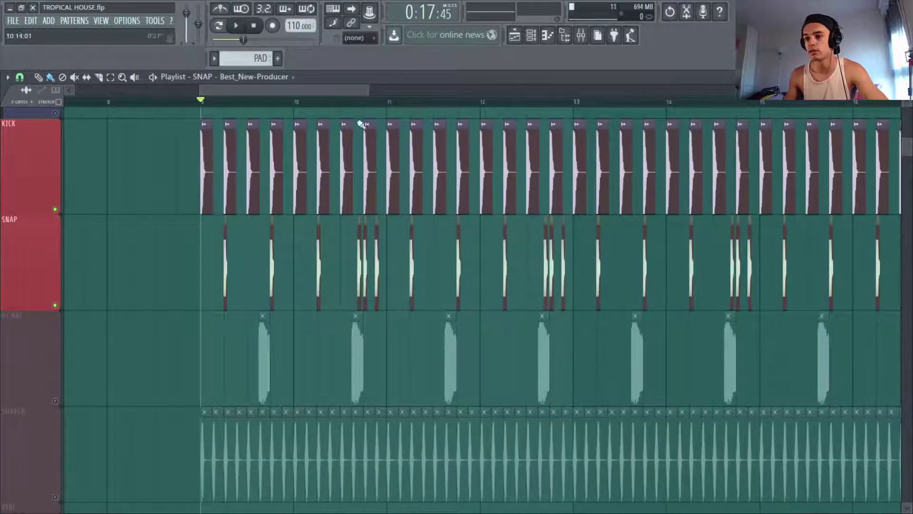
scroll(866, 139, down, 2)
scroll(37, 278, down, 2)
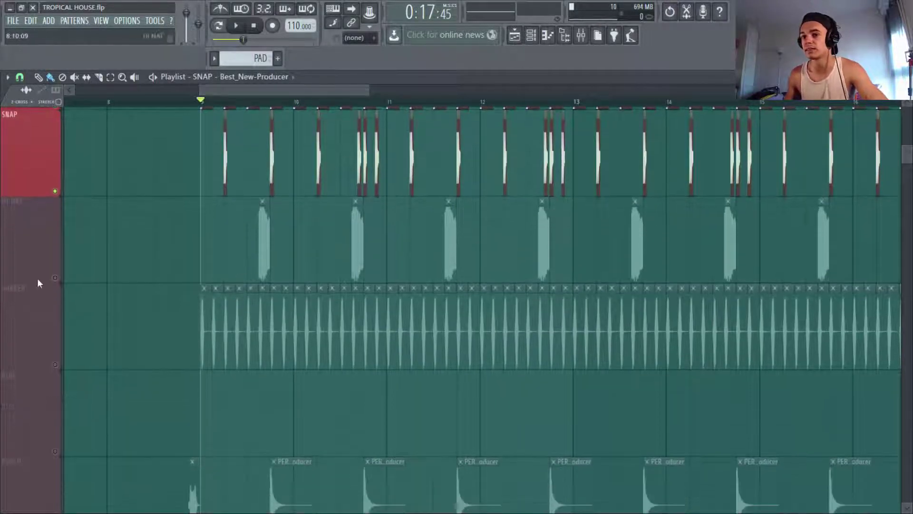
click(55, 278)
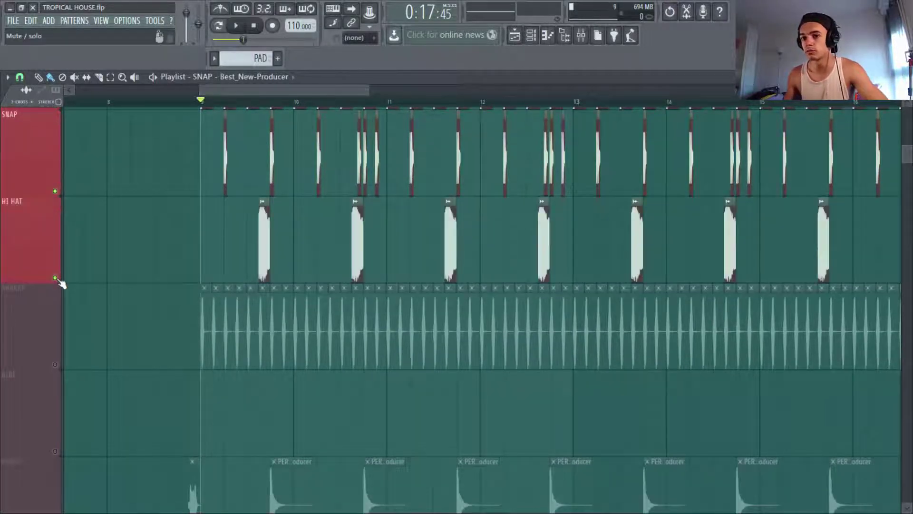
double_click(263, 240)
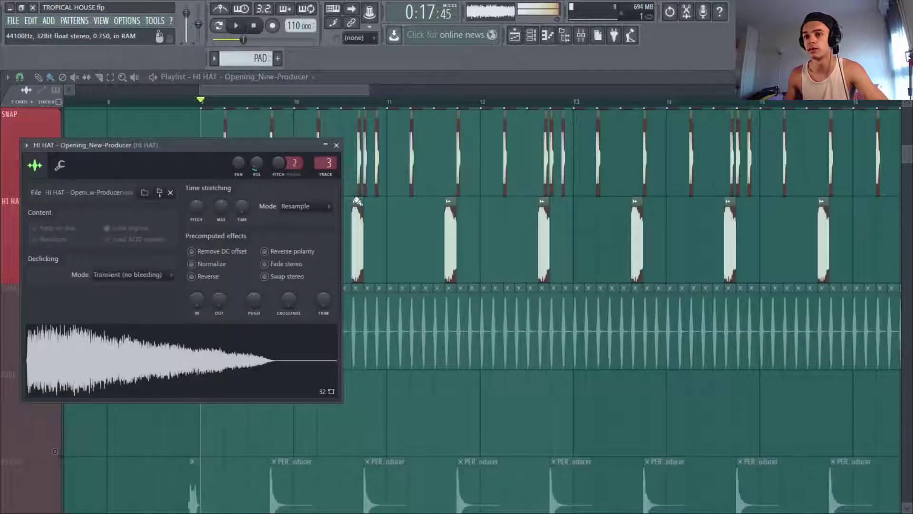
click(337, 145)
Play the kick, snap and hi-hat pattern together from bar 9.
scroll(268, 287, up, 2)
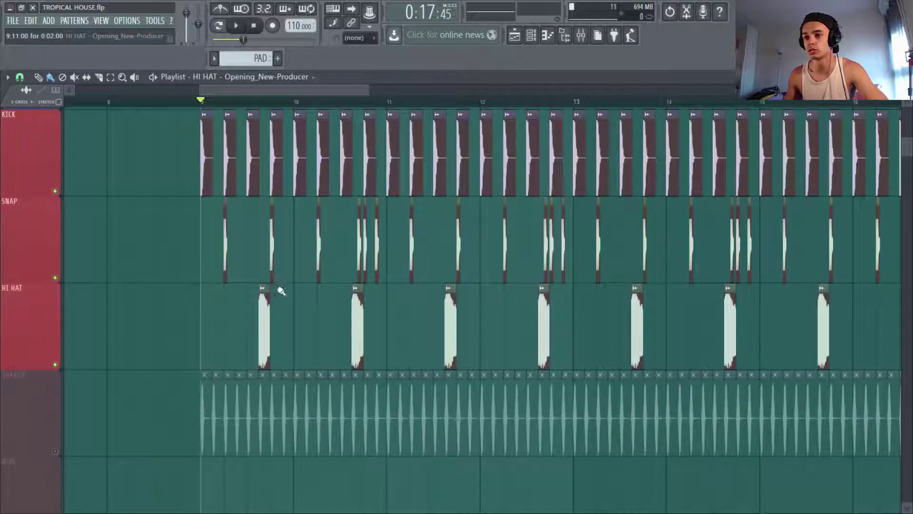
key(space)
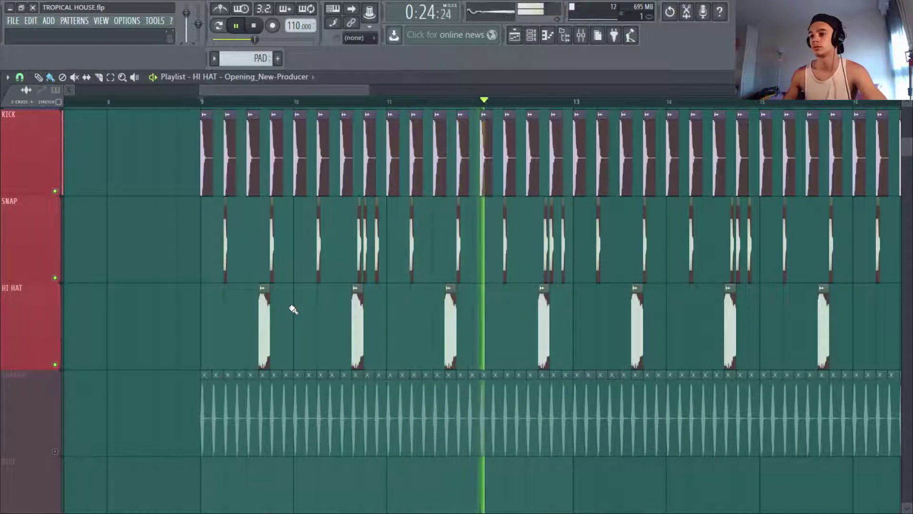
key(space)
scroll(476, 362, down, 5)
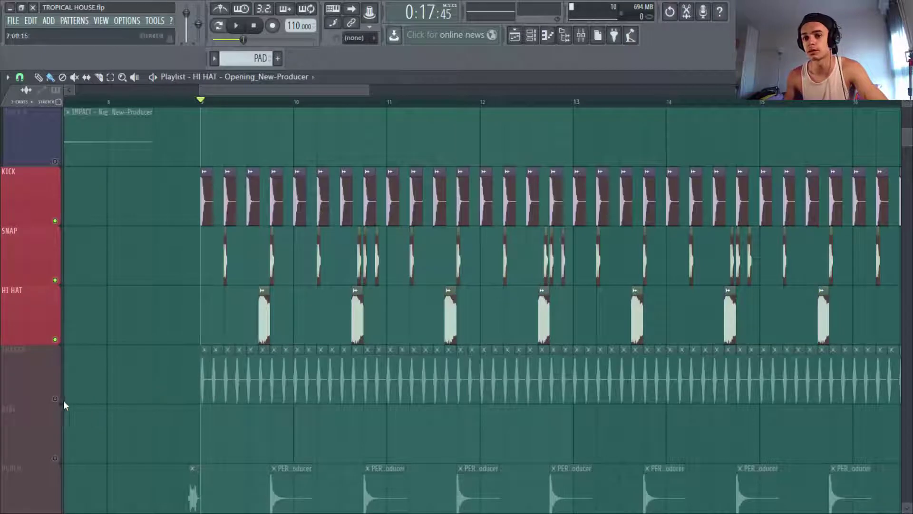
Unmute the SHAKER track and preview its Shake sample in the channel settings.
click(55, 398)
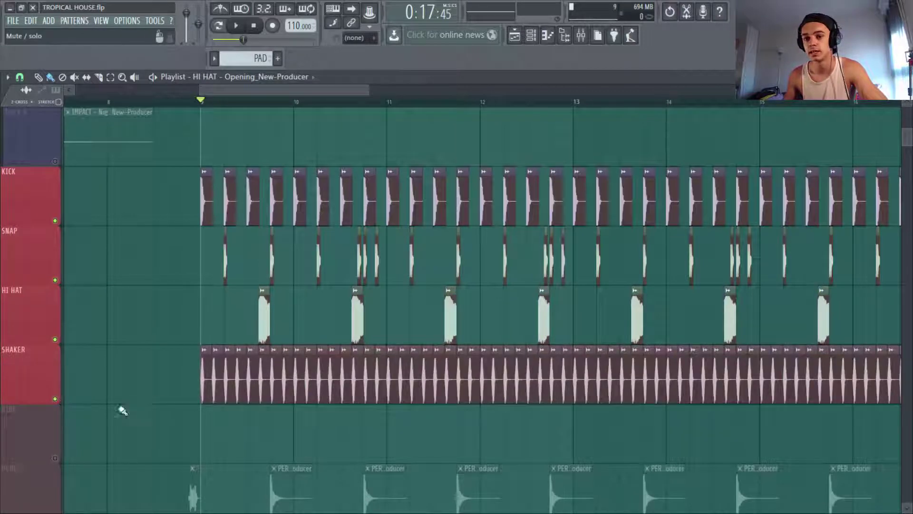
double_click(239, 379)
drag(274, 223, 487, 168)
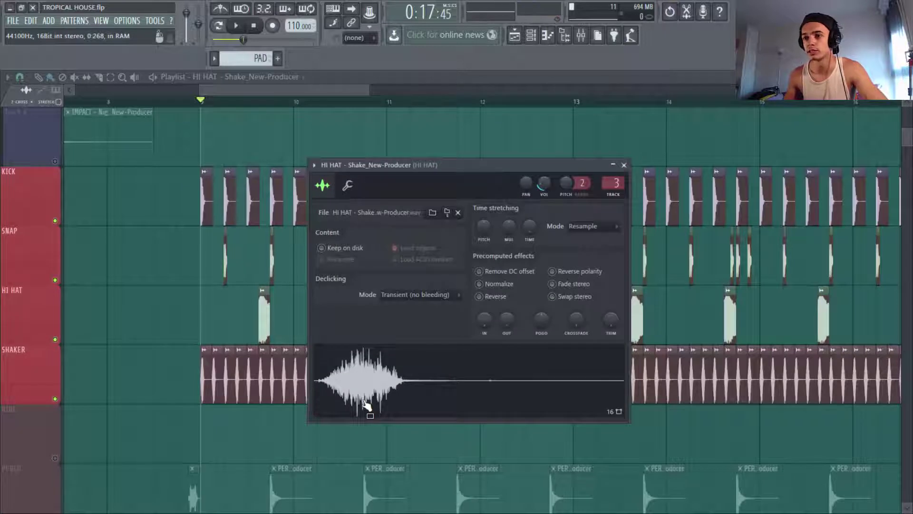
Play the kick, snap, hi-hat and shaker together from bar 9, closing the shaker sample settings.
key(space)
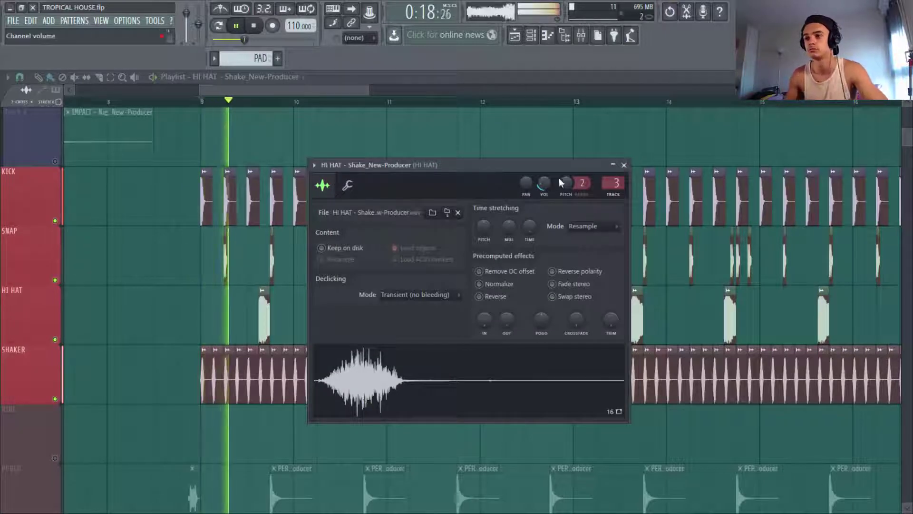
click(624, 164)
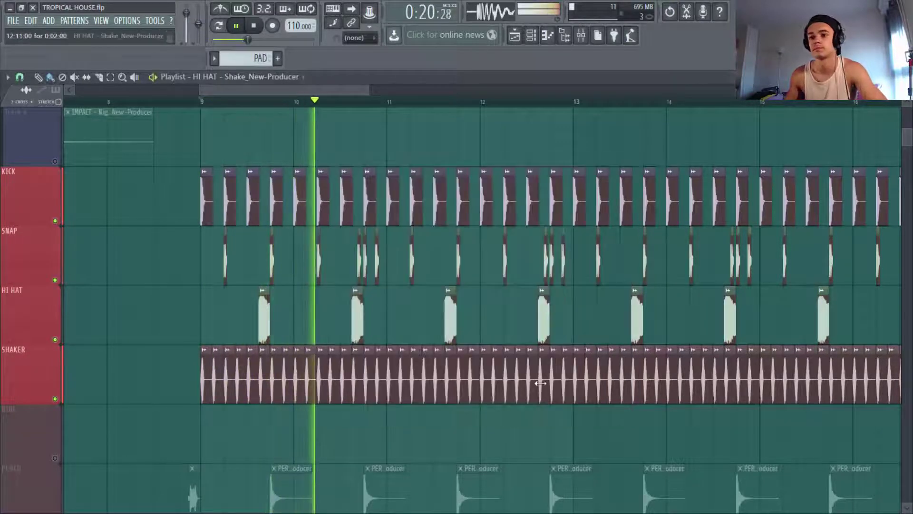
drag(368, 94, 426, 94)
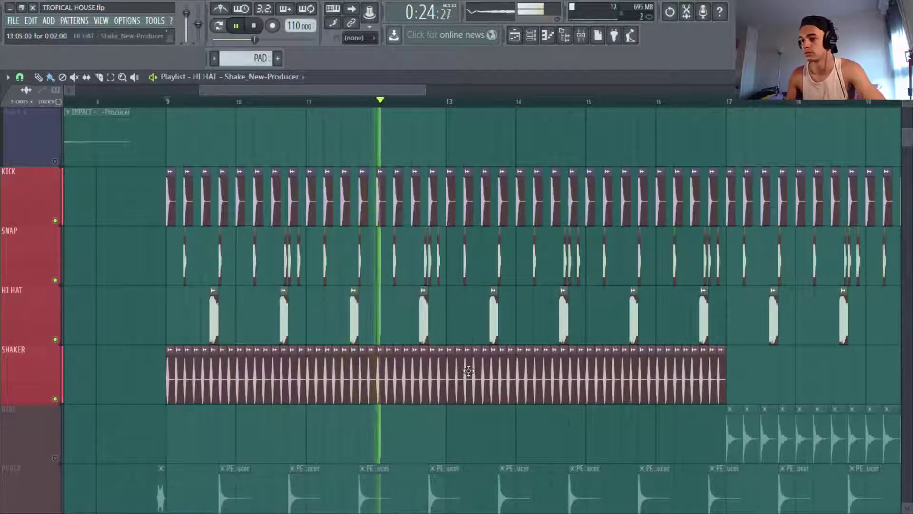
key(space)
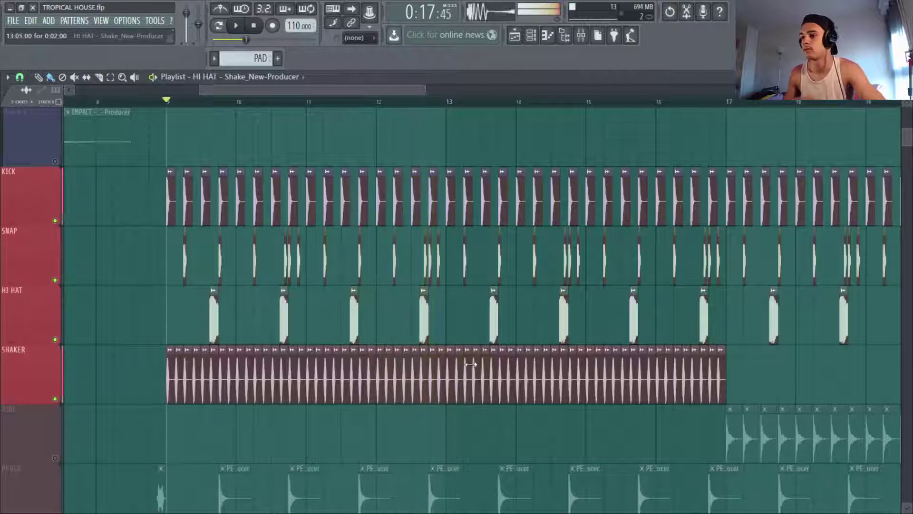
Unmute the PERCU and RIMSHOT tracks while leaving the RIDE track muted.
scroll(470, 317, down, 2)
scroll(469, 316, down, 1)
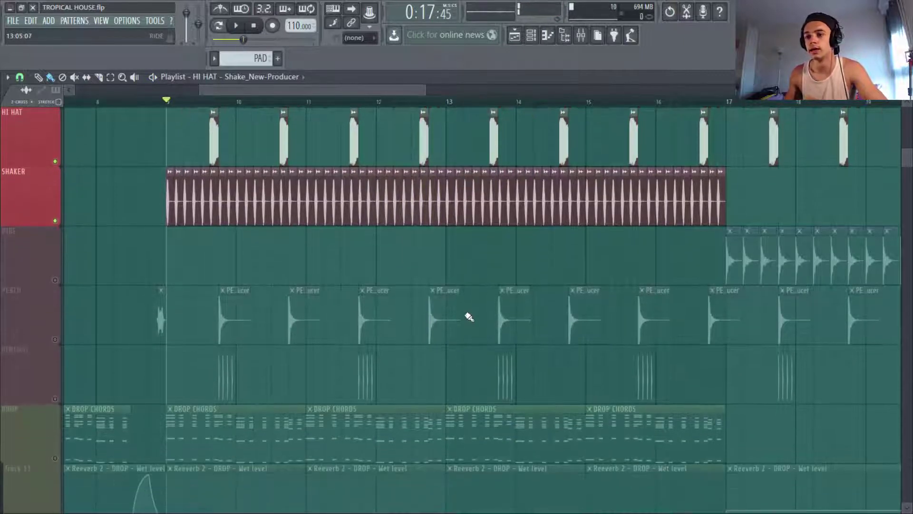
click(56, 339)
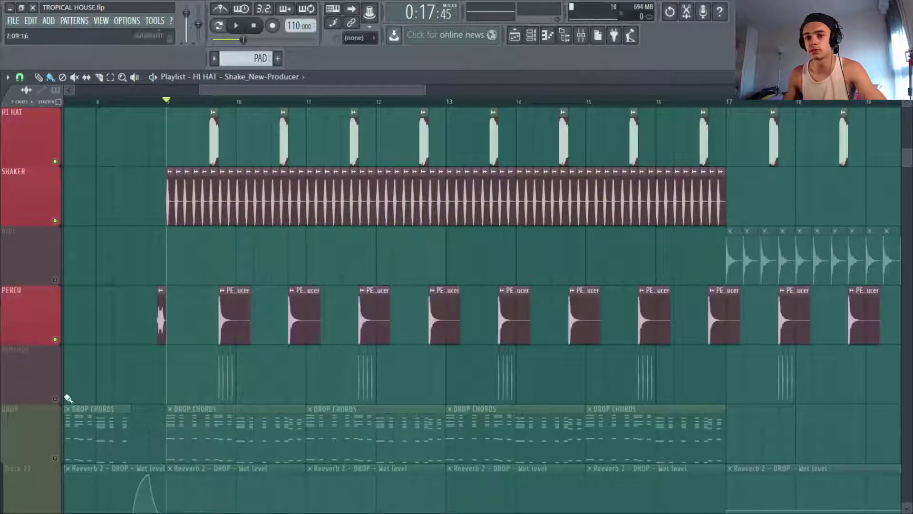
click(56, 399)
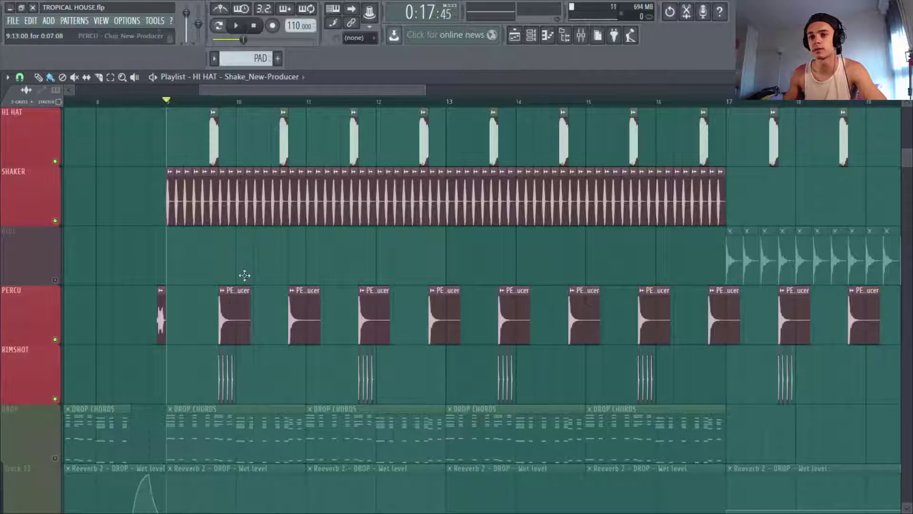
Inspect the Clup percussion sample on the PERCU track in its channel settings and close it again.
scroll(230, 103, left, 2)
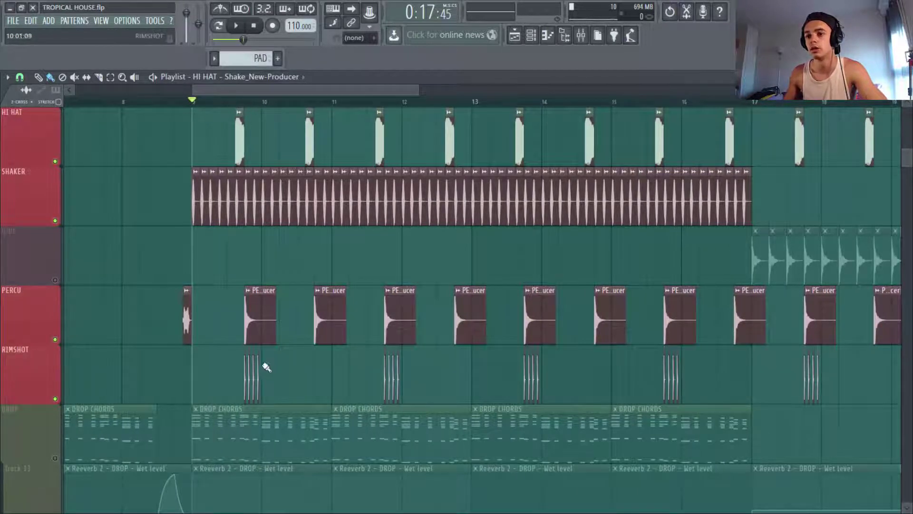
double_click(252, 319)
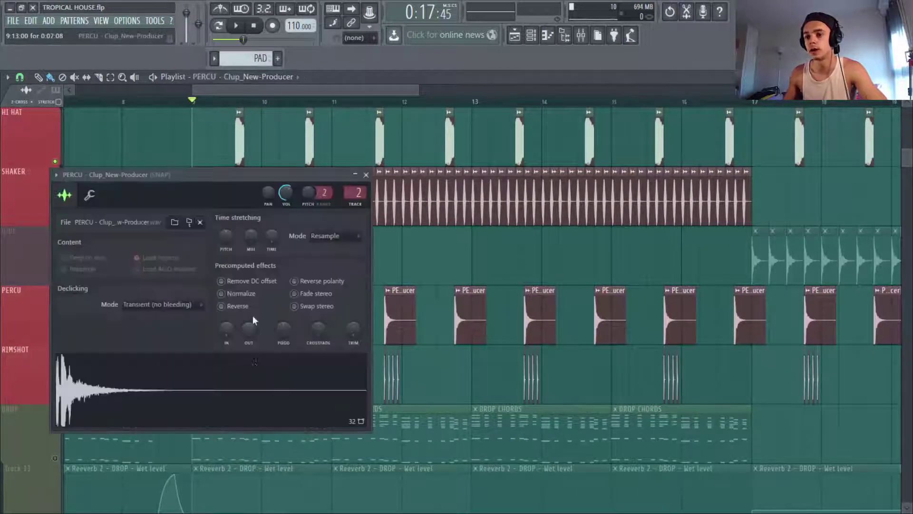
click(365, 175)
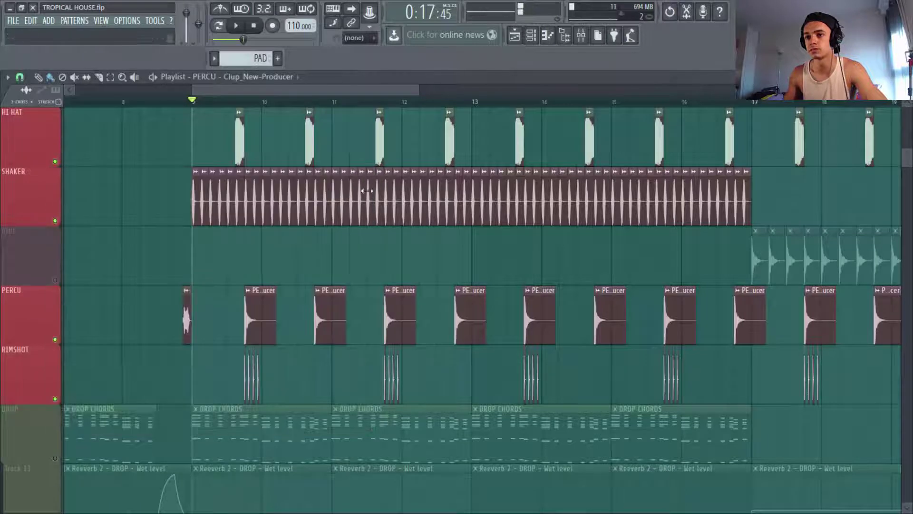
Mute the RIMSHOT track and play the other active drums with the percussion from bar 9.
click(55, 399)
key(space)
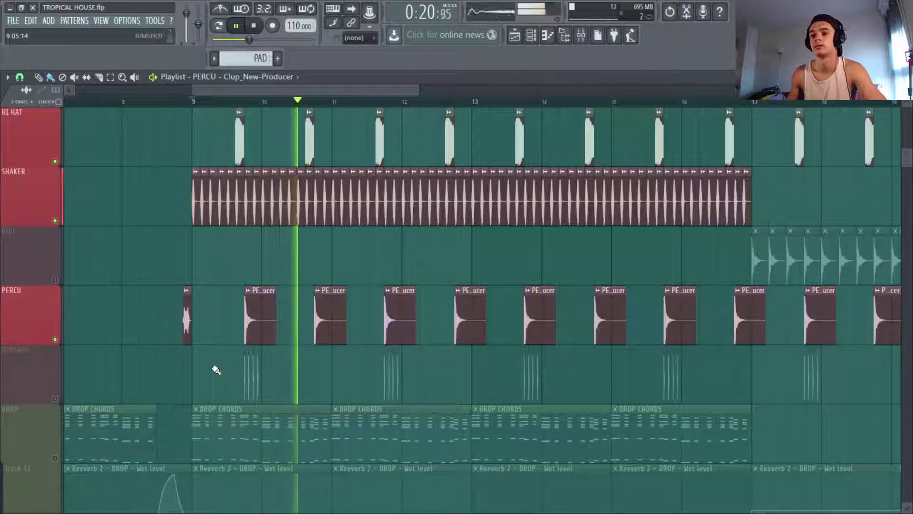
key(space)
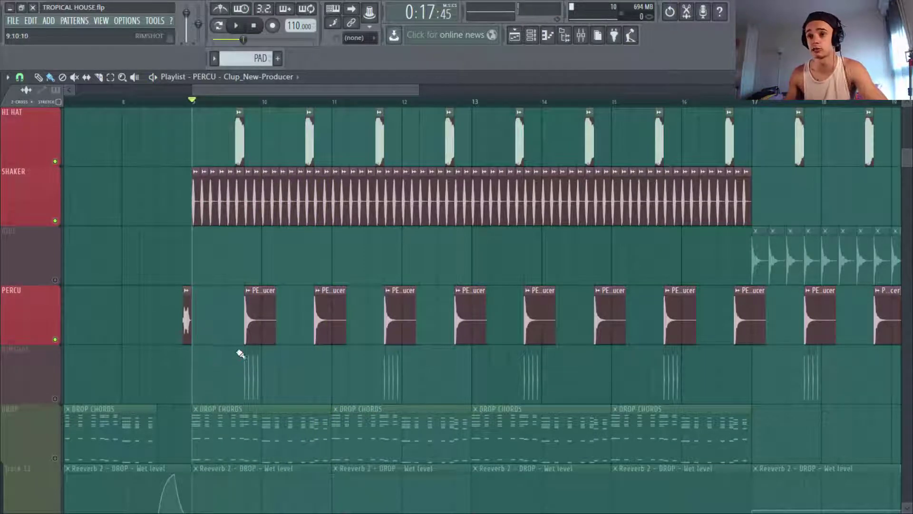
Unmute the RIMSHOT track and preview its rimshot sample in the channel settings, closing them again.
click(54, 399)
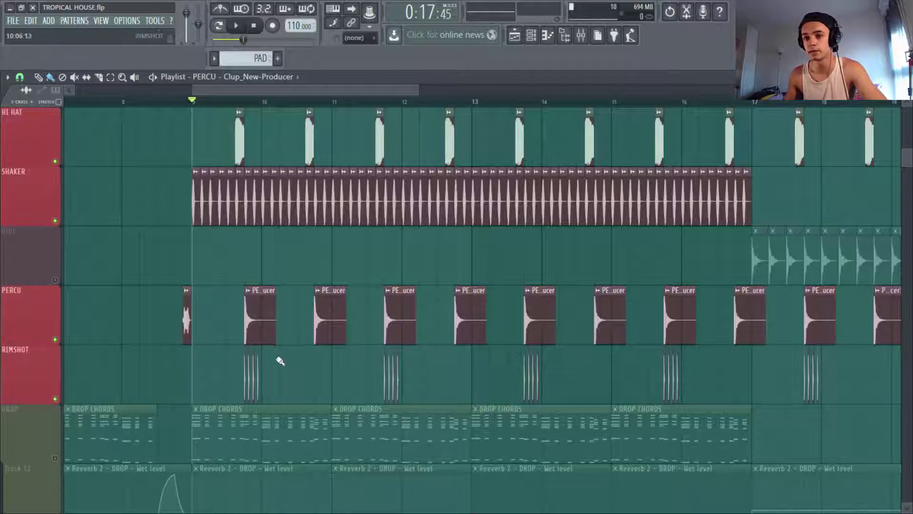
double_click(258, 377)
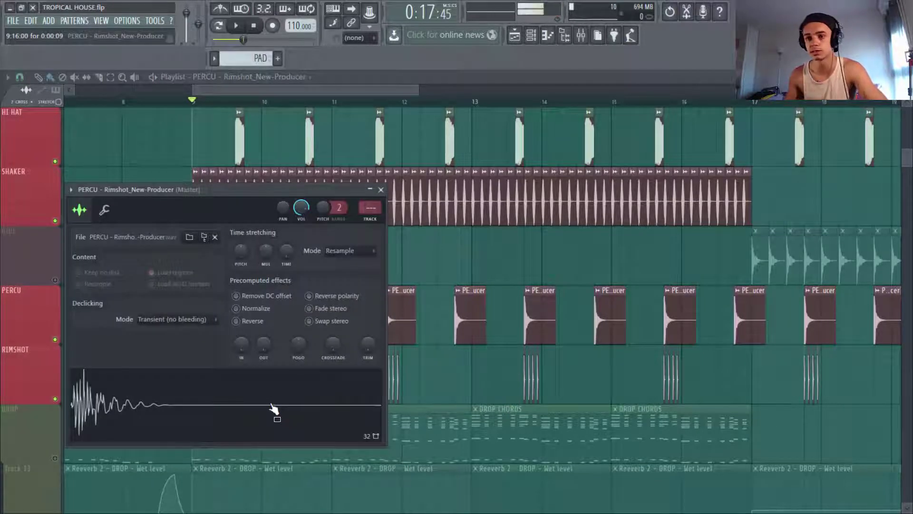
click(380, 190)
Play the drums with the rimshot from bar 9, then solo the RIMSHOT track to hear its hits alone.
key(space)
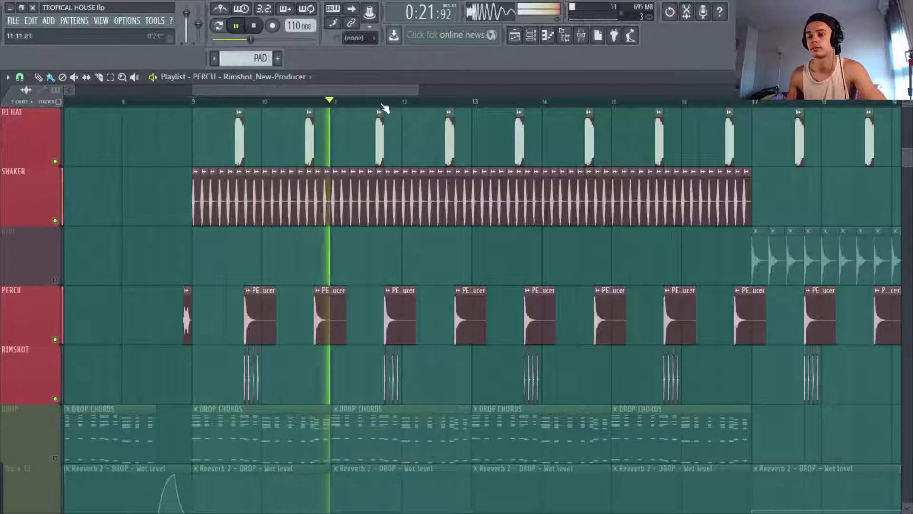
ctrl+click(55, 399)
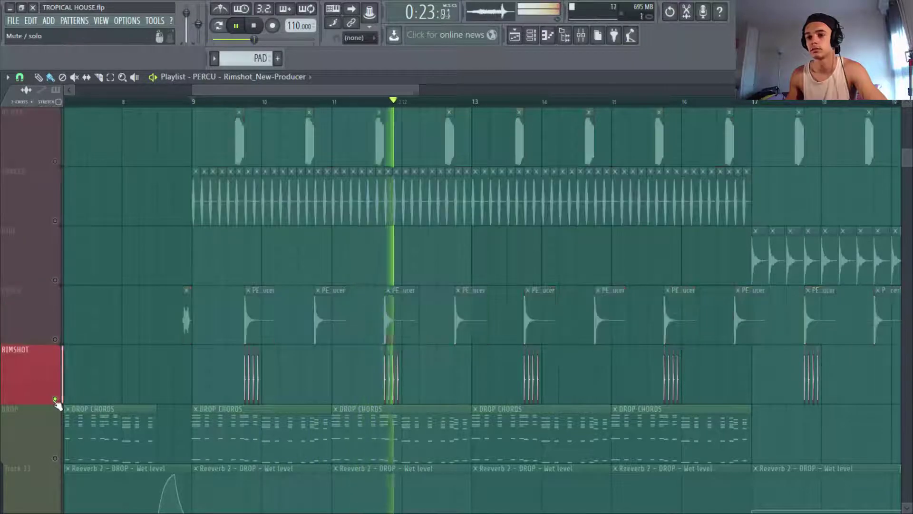
ctrl+click(55, 399)
key(space)
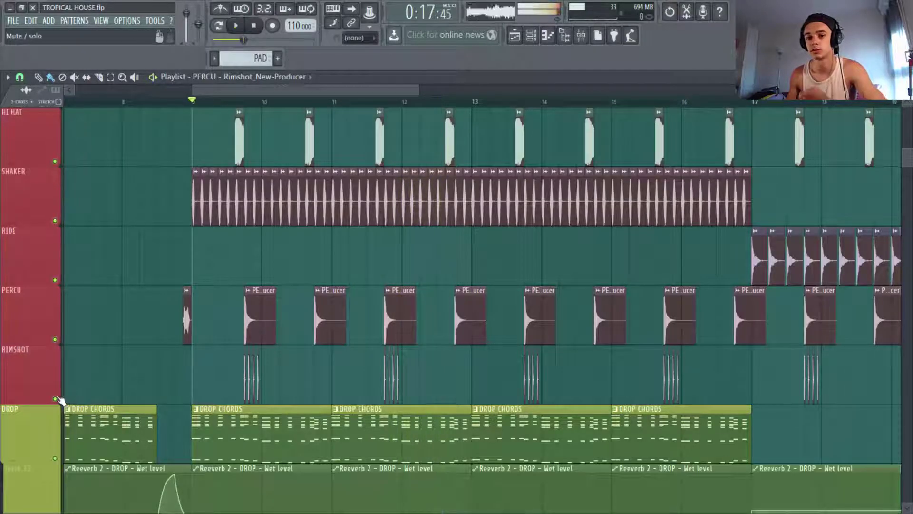
ctrl+click(55, 399)
click(244, 102)
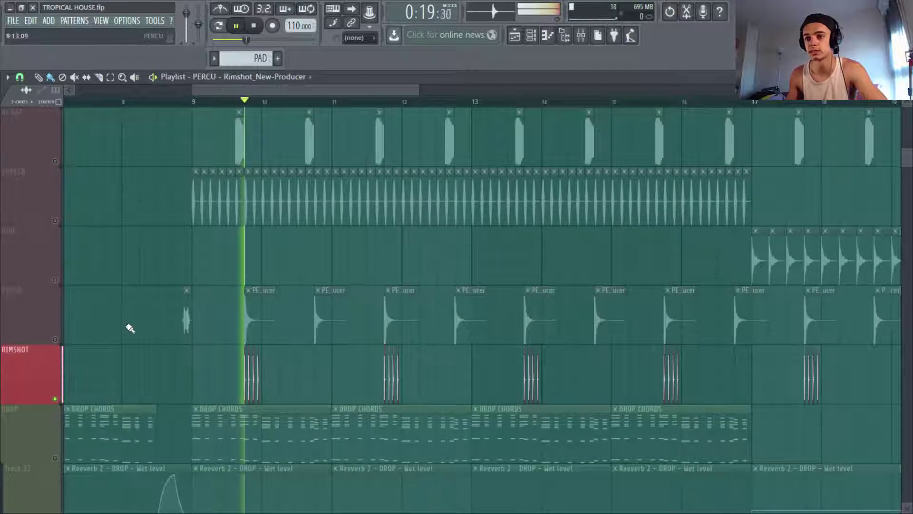
Unmute the KICK, SNAP, HI HAT, SHAKER, RIDE and PERCU tracks alongside the rimshot.
scroll(60, 197, up, 3)
ctrl+click(55, 220)
click(56, 281)
scroll(66, 204, down, 2)
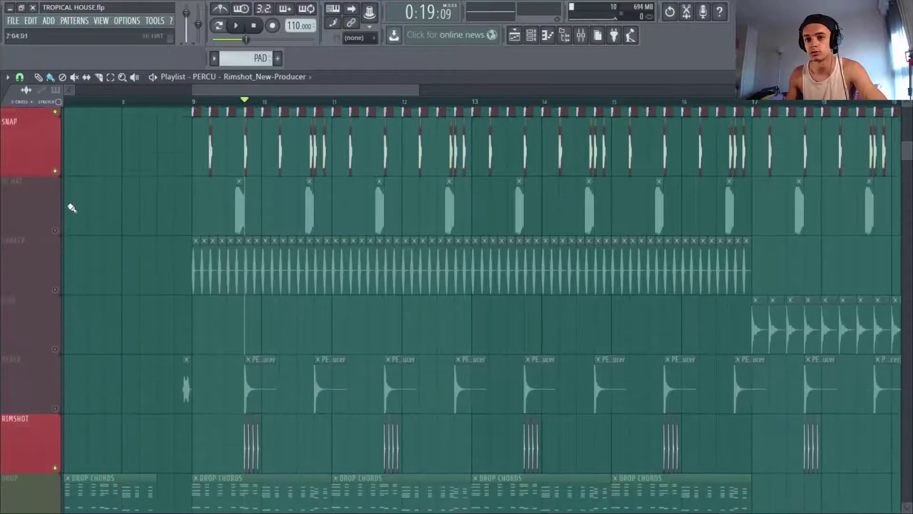
click(55, 221)
click(54, 280)
click(55, 340)
click(54, 399)
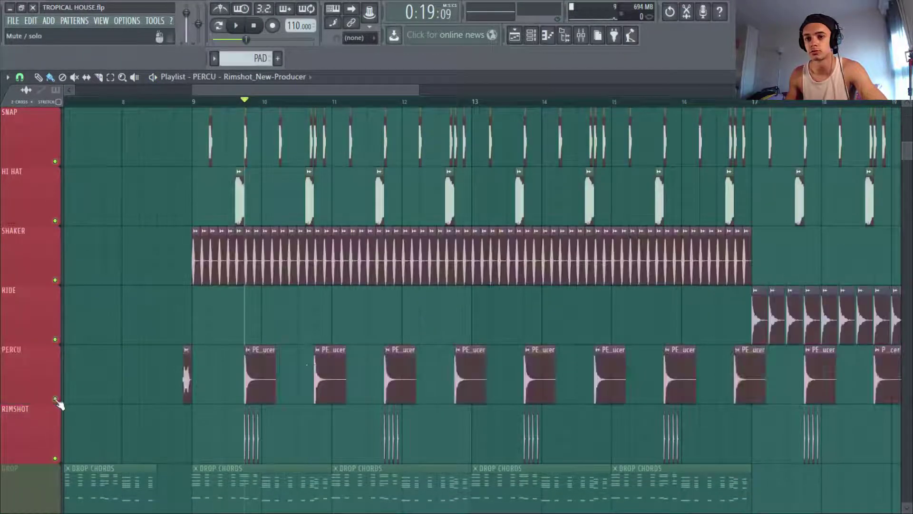
Play the combined drum pattern briefly from bar 13 with all drum tracks in view.
drag(420, 88, 502, 92)
scroll(537, 225, up, 1)
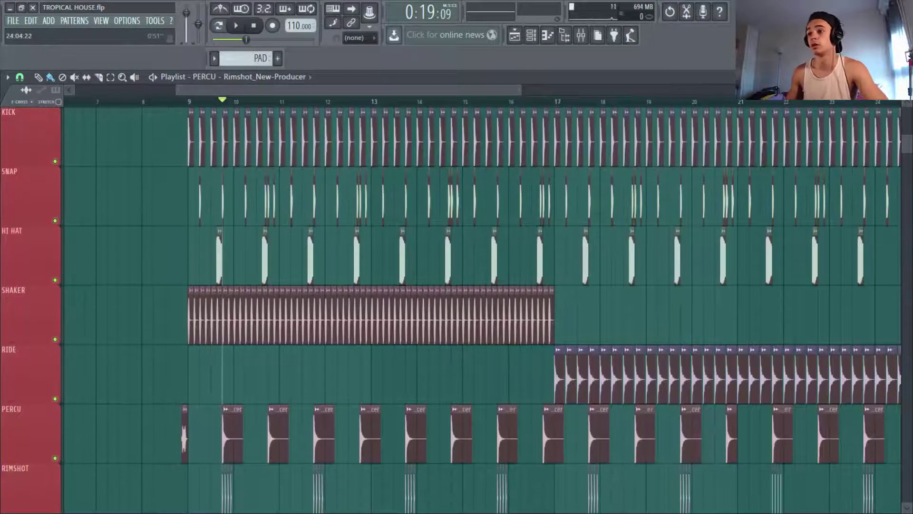
scroll(536, 225, down, 5)
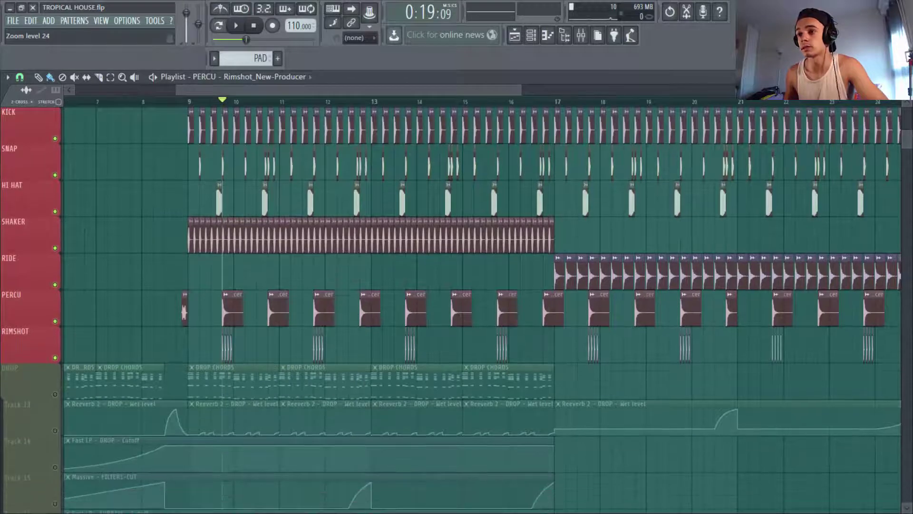
scroll(446, 132, up, 2)
click(371, 100)
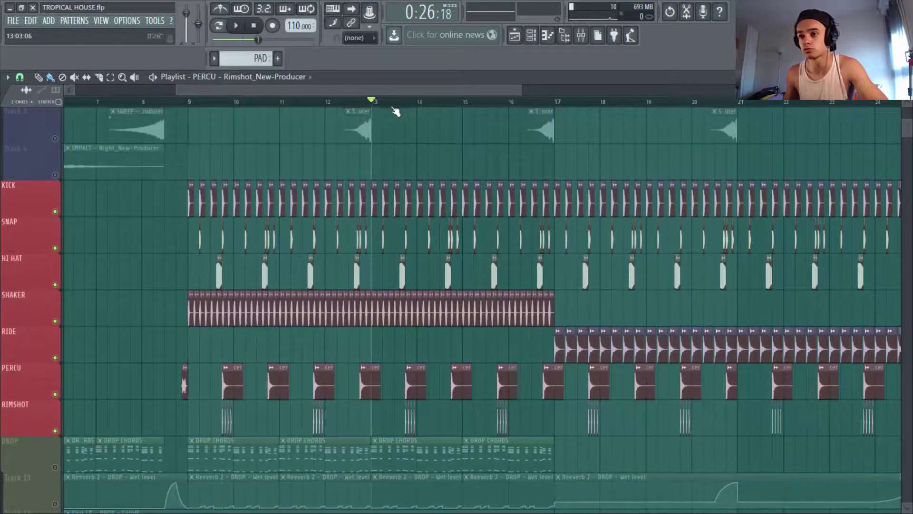
key(space)
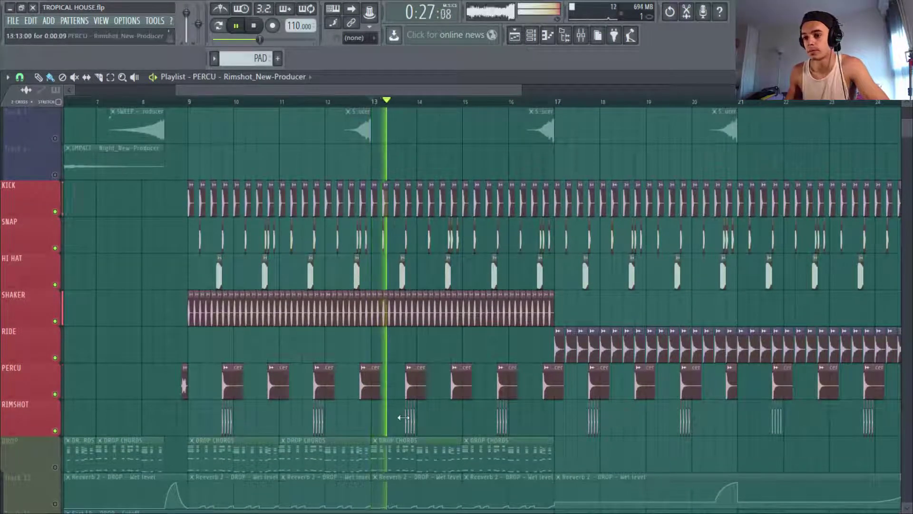
key(space)
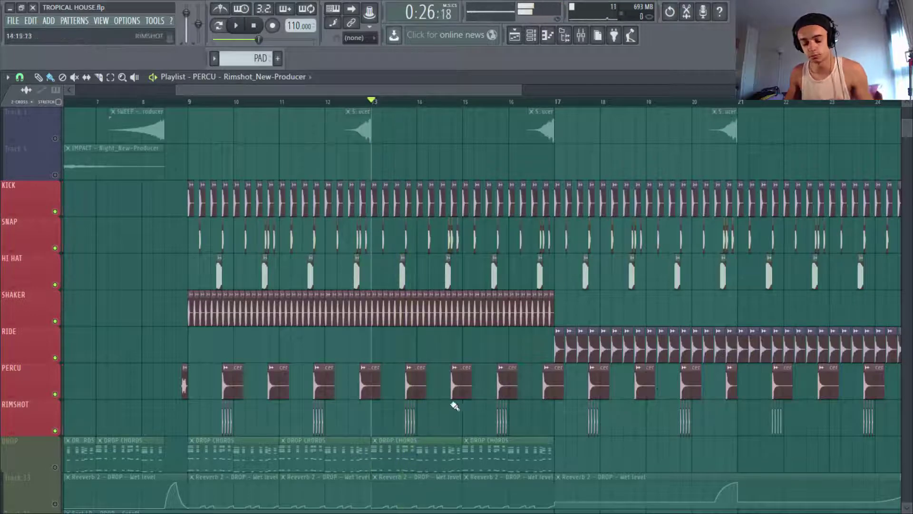
Examine the PERCU and RIMSHOT clip placement closely and play it from the middle of bar 15.
drag(299, 368, 708, 469)
click(367, 101)
key(space)
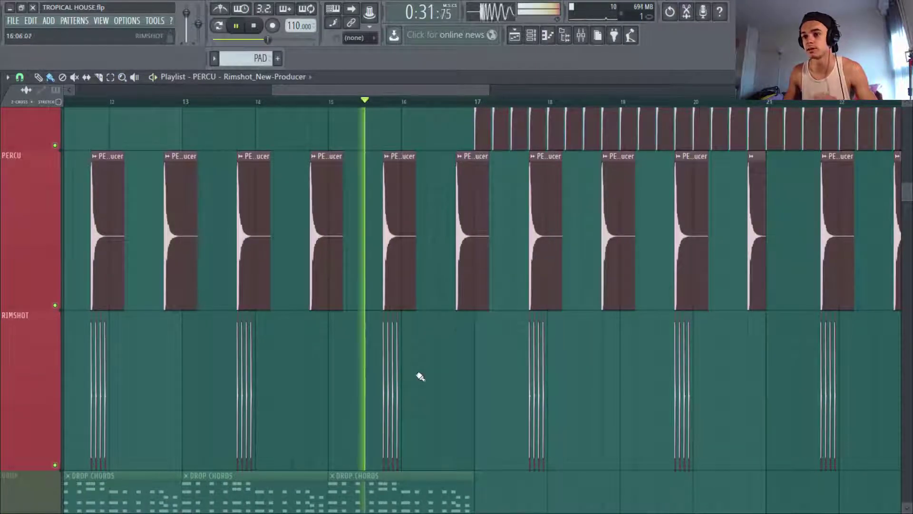
key(space)
Cue playback at bar 17 and preview the RIDE track's Tambourine sample in its channel settings, closing them again.
scroll(588, 330, up, 3)
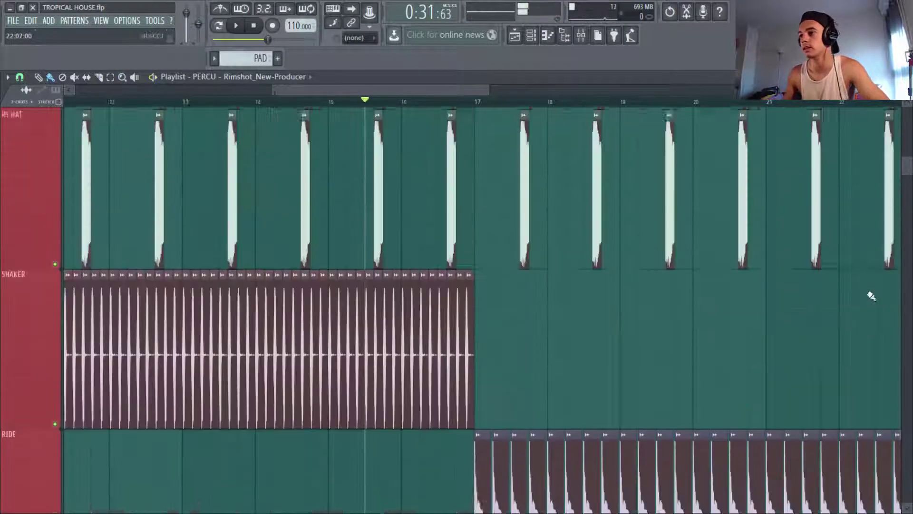
drag(907, 93, 907, 108)
scroll(456, 128, up, 3)
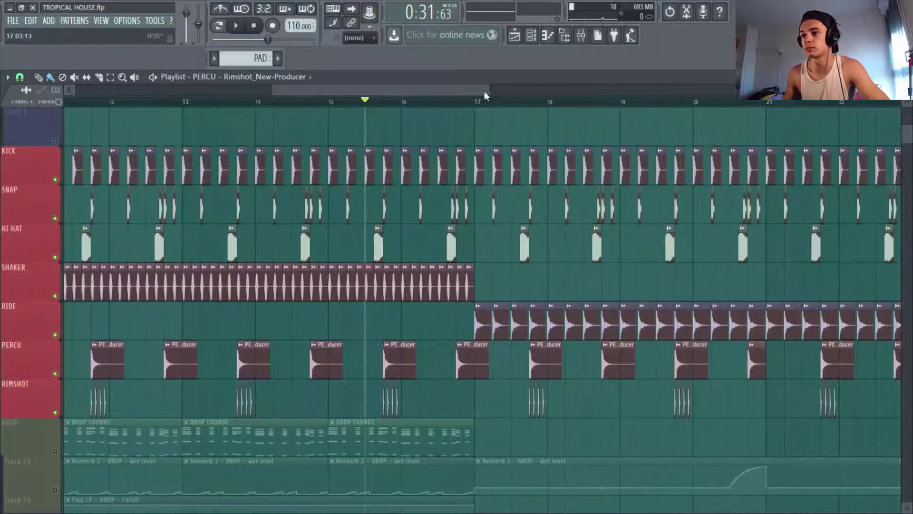
drag(489, 94, 566, 95)
click(529, 103)
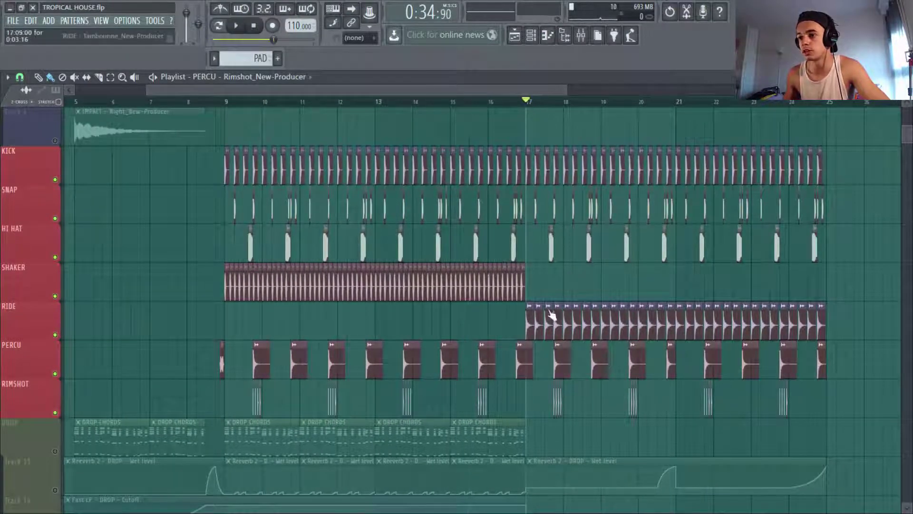
double_click(533, 322)
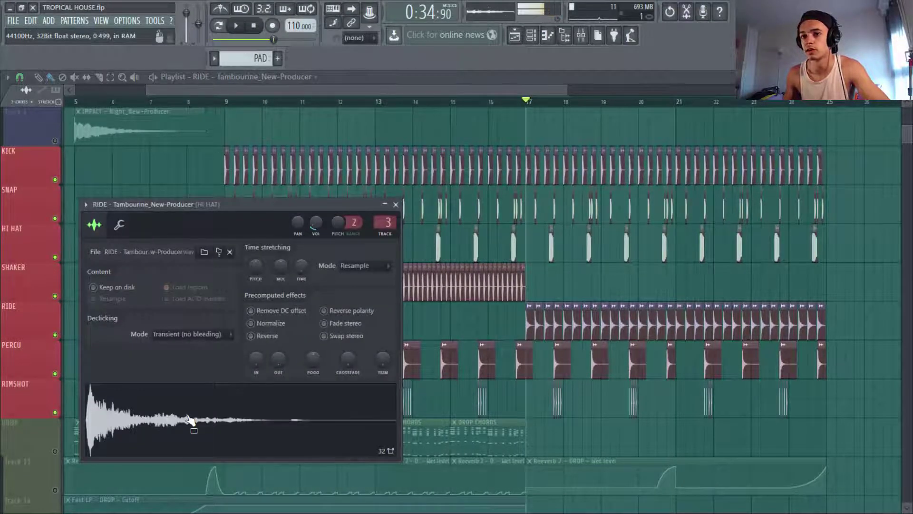
click(396, 206)
Play the drum section with the tambourine ride from bar 17 and view the whole drum arrangement.
key(space)
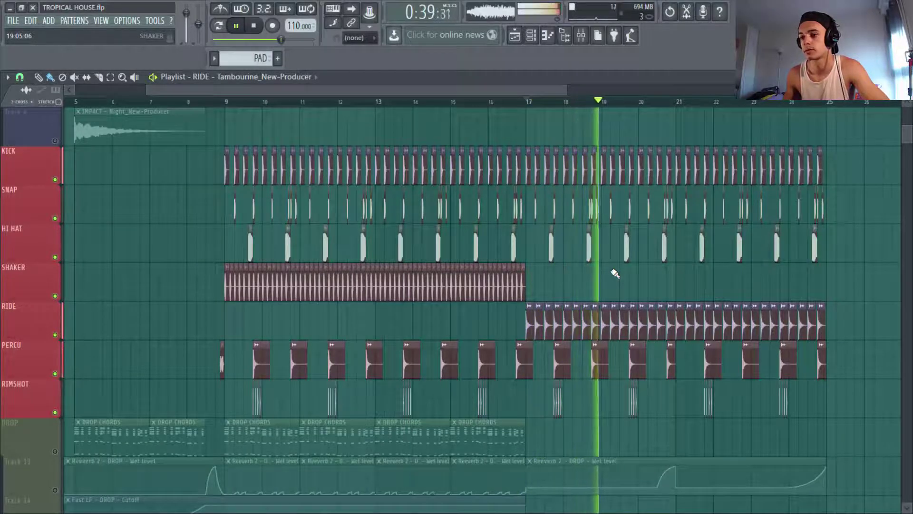
key(space)
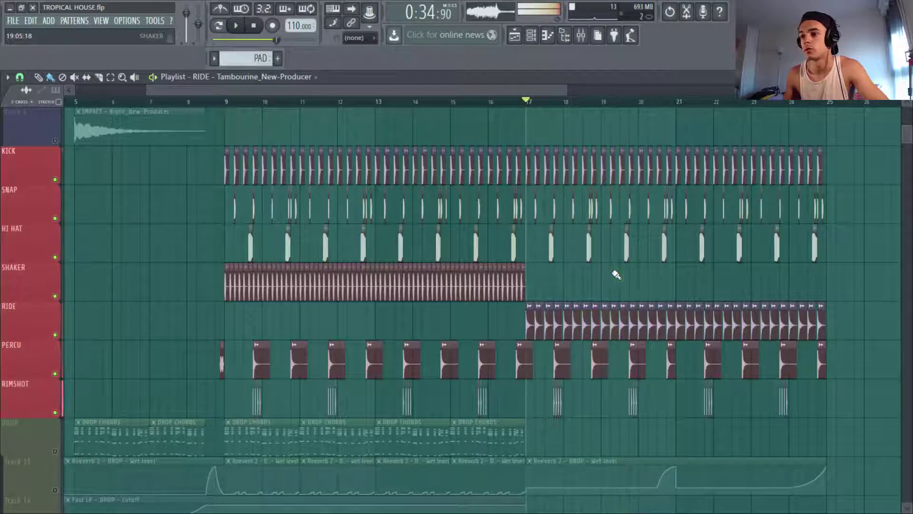
drag(561, 90, 658, 87)
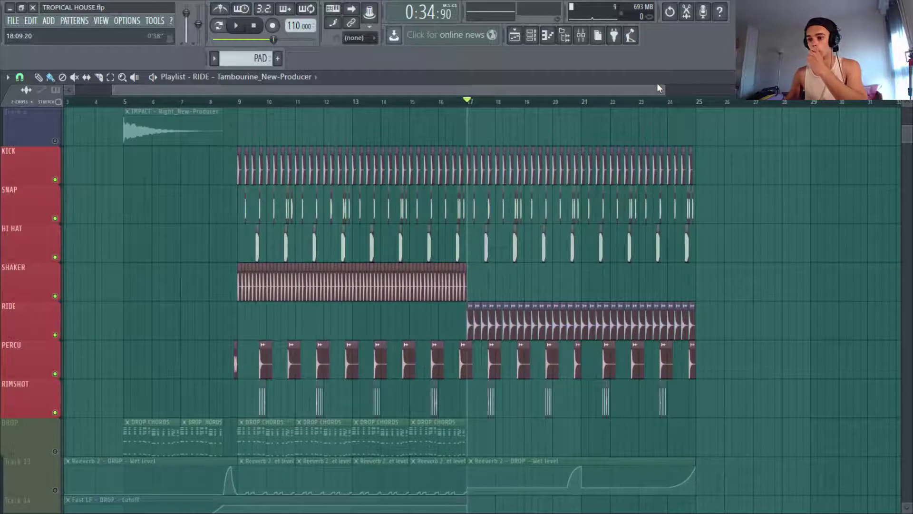
Look over the playlist from the effects tracks to the drop automation and frame the drum tracks.
scroll(680, 136, up, 3)
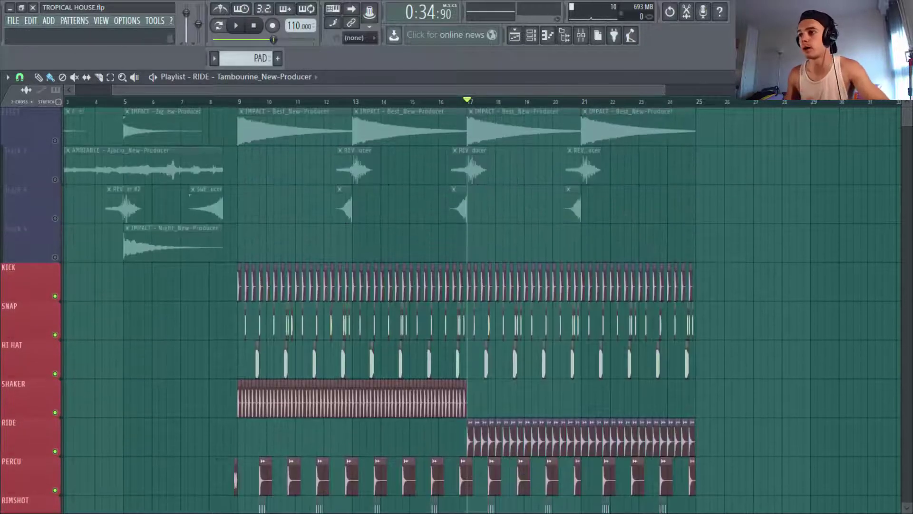
scroll(471, 305, down, 3)
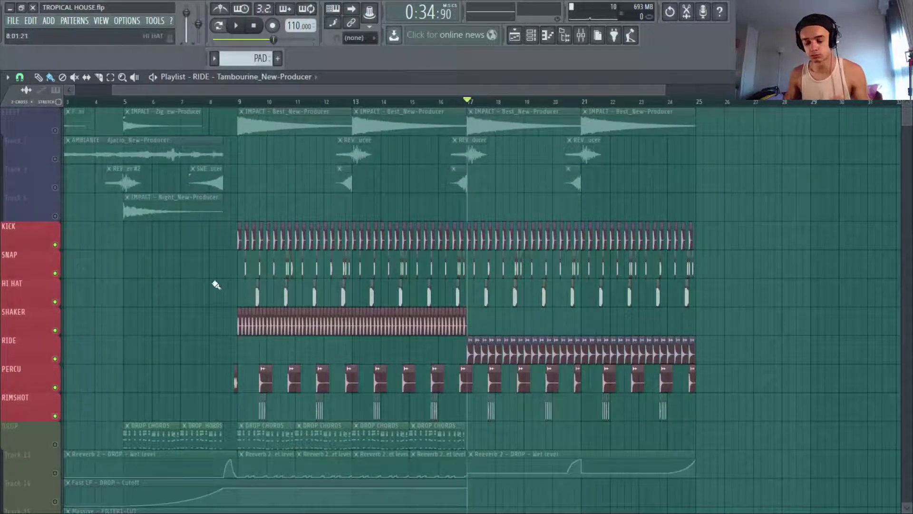
scroll(429, 295, down, 10)
scroll(440, 286, up, 9)
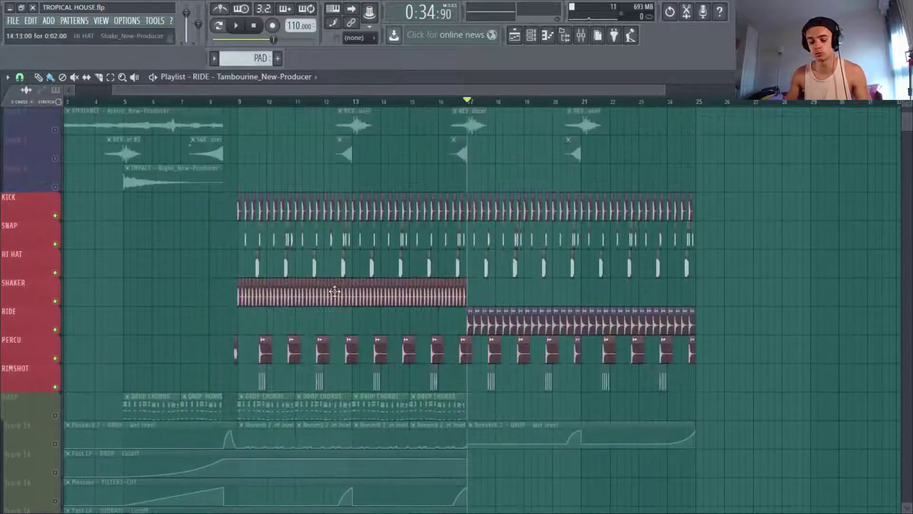
key(z)
drag(144, 189, 864, 423)
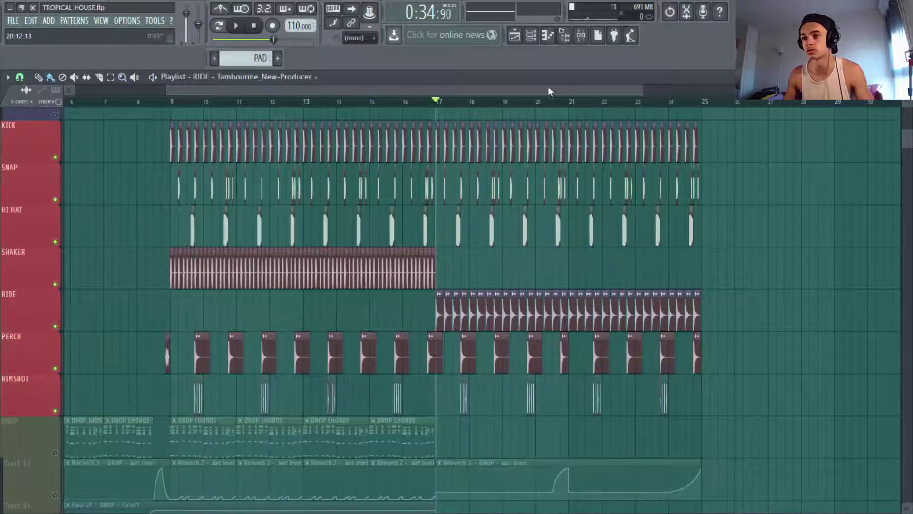
drag(548, 90, 525, 91)
Cue playback at bar 9, solo the DROP track and unmute the four automation tracks beneath it.
click(215, 101)
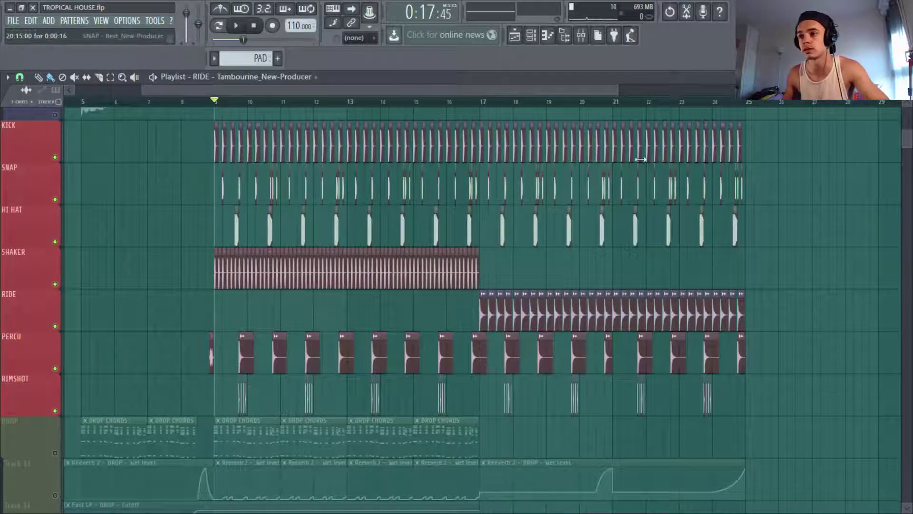
scroll(563, 206, down, 8)
scroll(437, 195, up, 5)
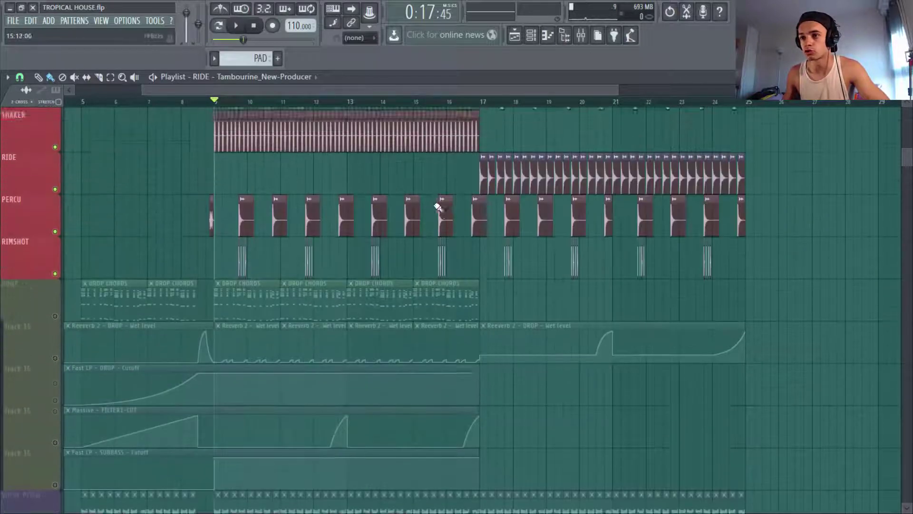
scroll(203, 251, down, 2)
right_click(55, 242)
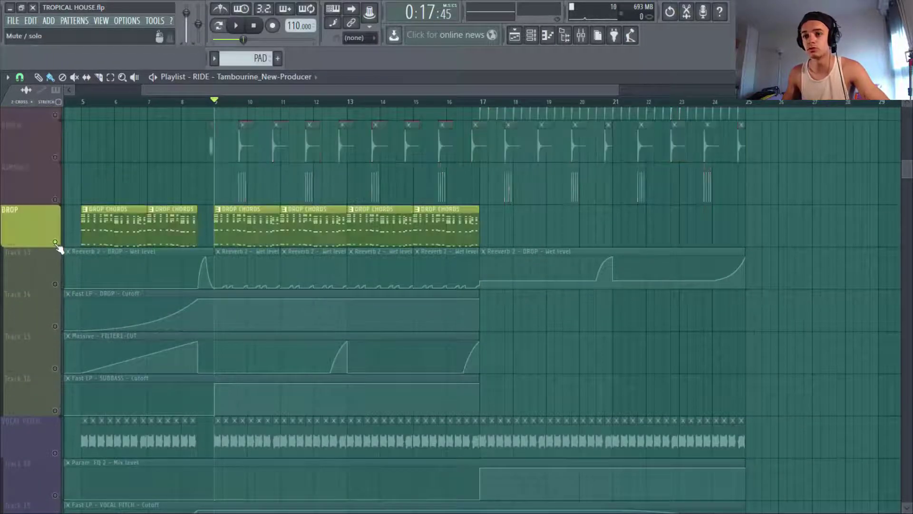
click(55, 284)
click(55, 327)
click(55, 369)
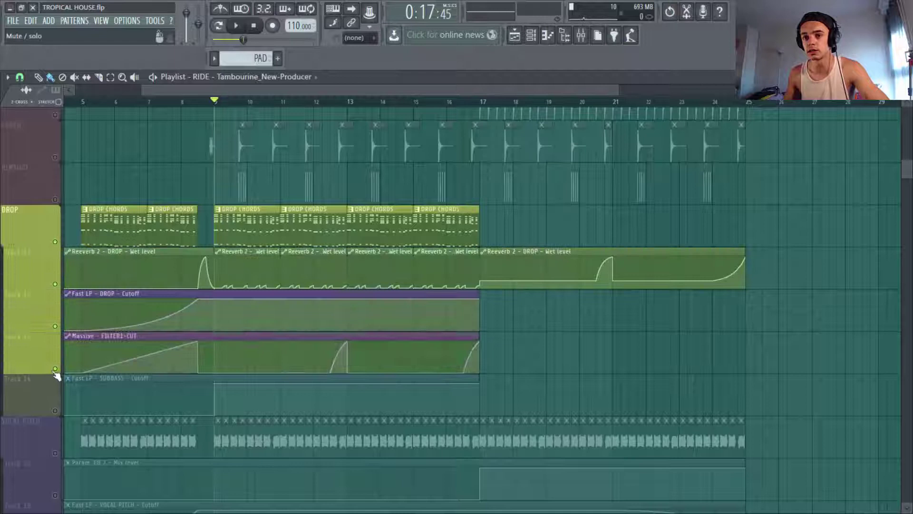
click(55, 410)
Play the drop chords with their automation from bar 9 while viewing bars 5 to 17 closely.
key(space)
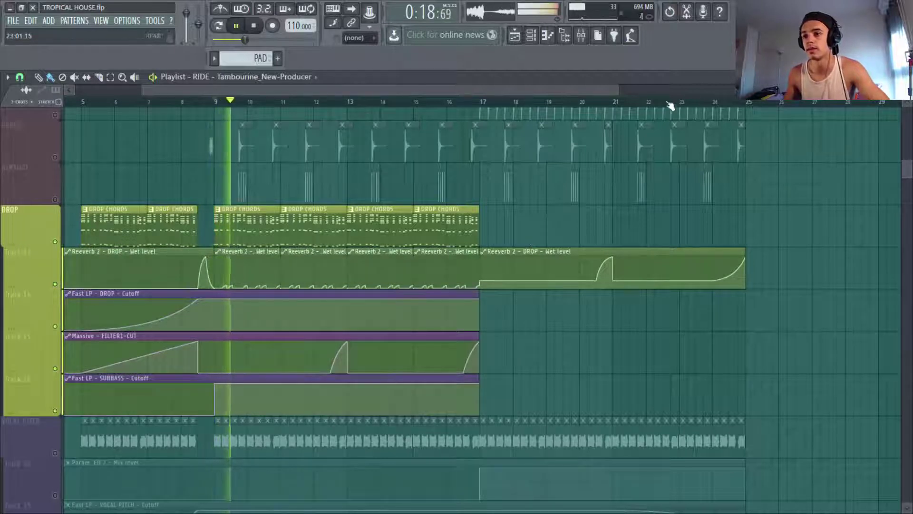
drag(619, 91, 456, 91)
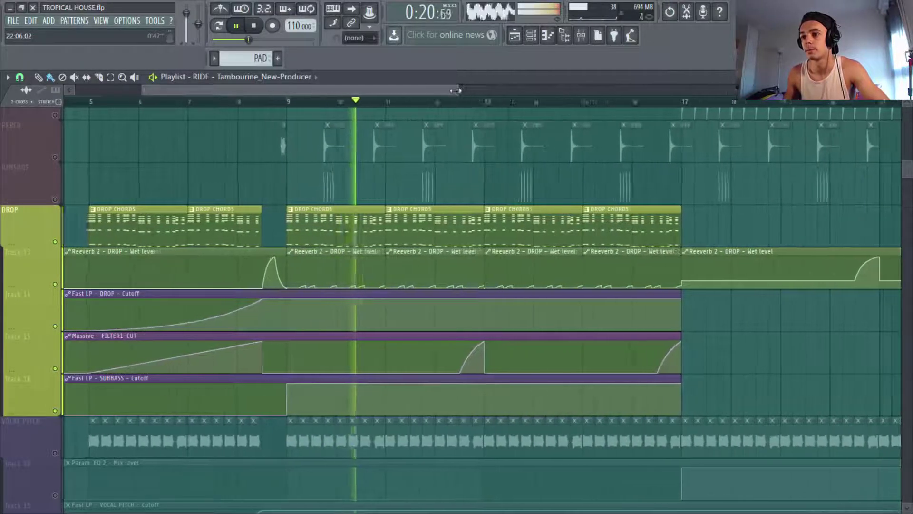
key(space)
Show the DROP CHORDS pattern's instrument channels in the channel rack.
click(531, 35)
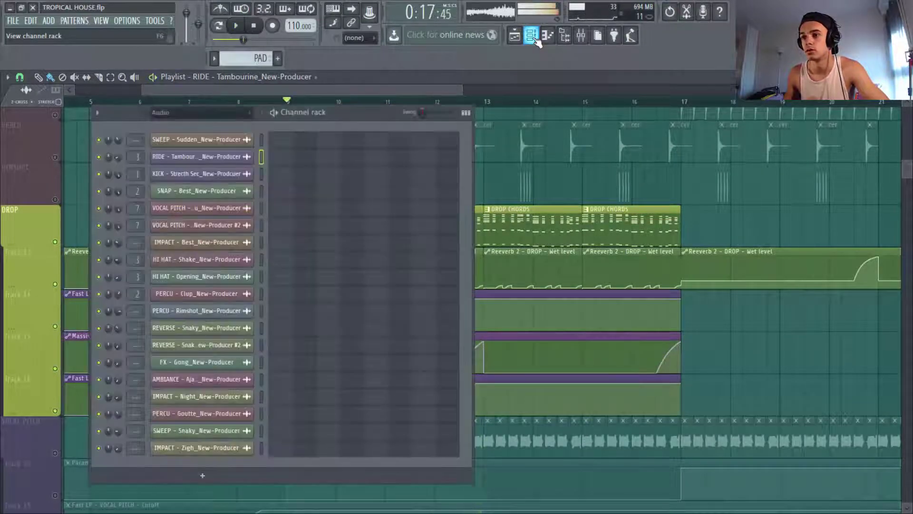
click(212, 61)
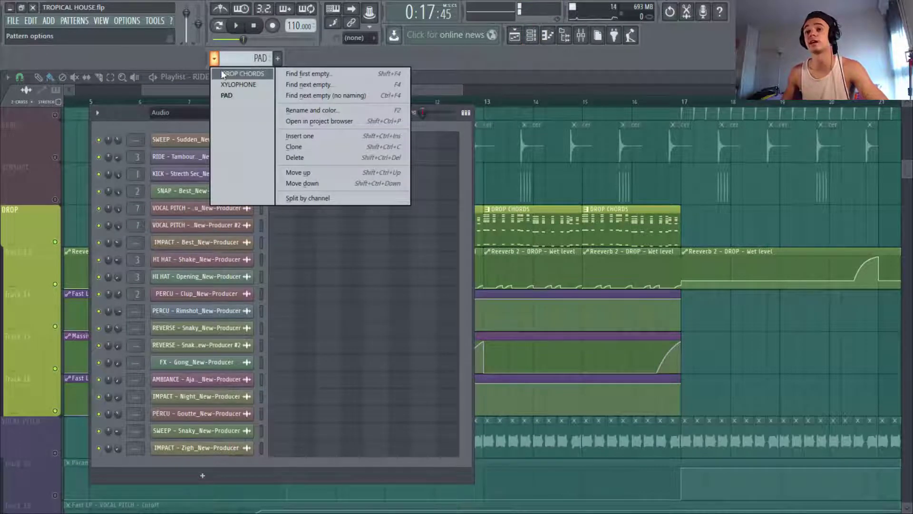
click(227, 87)
drag(343, 115, 344, 120)
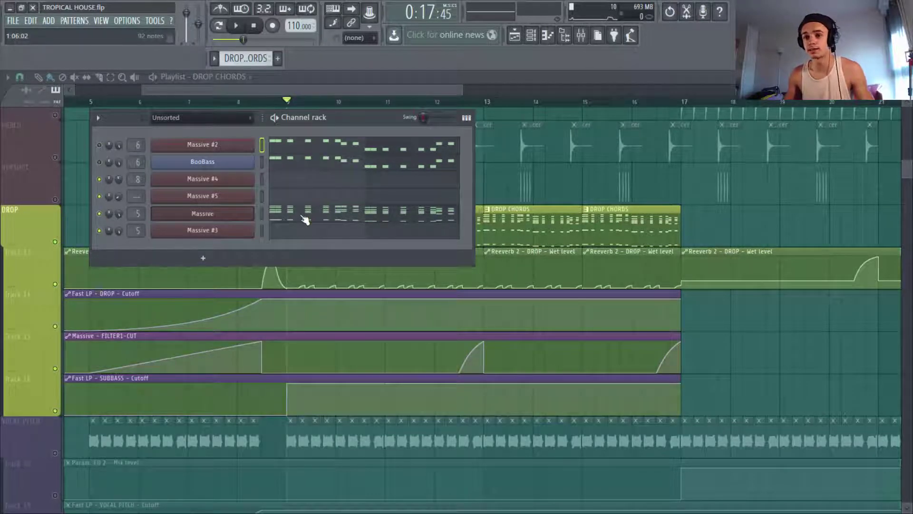
View the Massive channel's synth settings and close the plugin again.
click(201, 218)
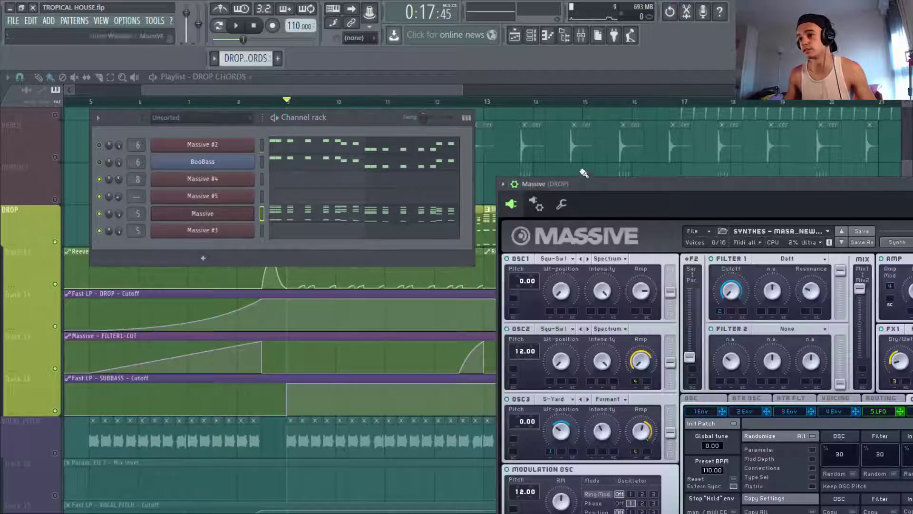
drag(576, 187, 175, 179)
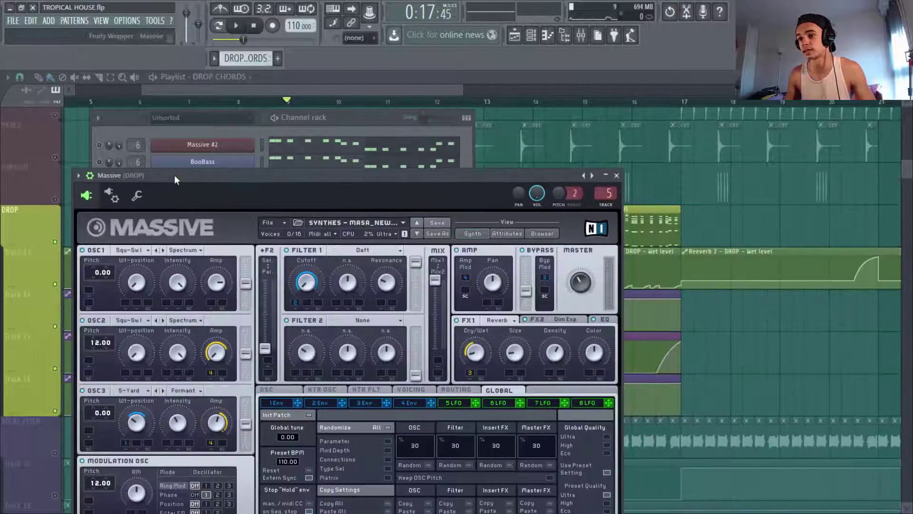
click(616, 176)
Examine the Massive channel's chord notes in the piano roll and play the drop chords from bar 9.
click(362, 223)
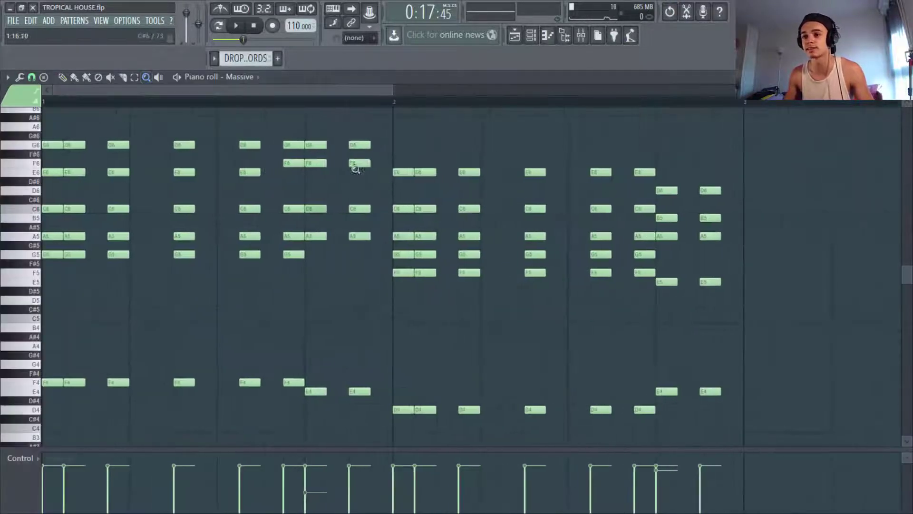
key(space)
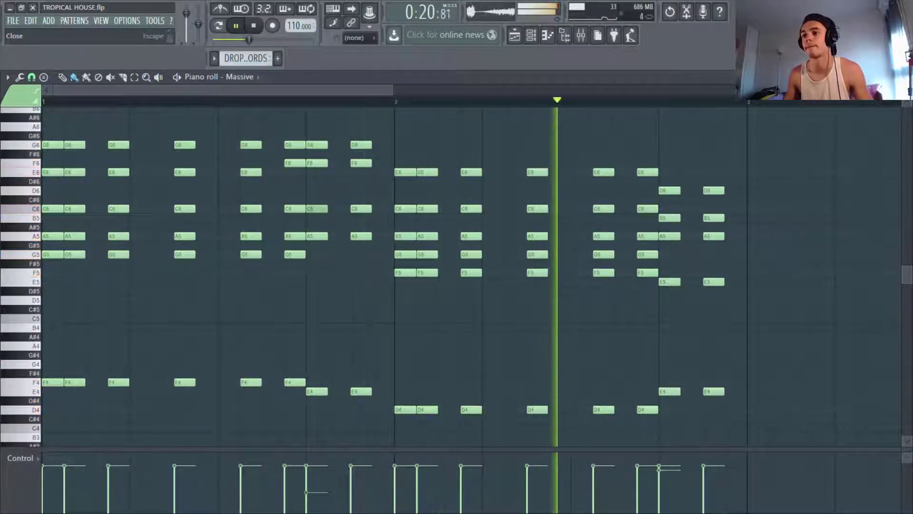
click(907, 77)
key(space)
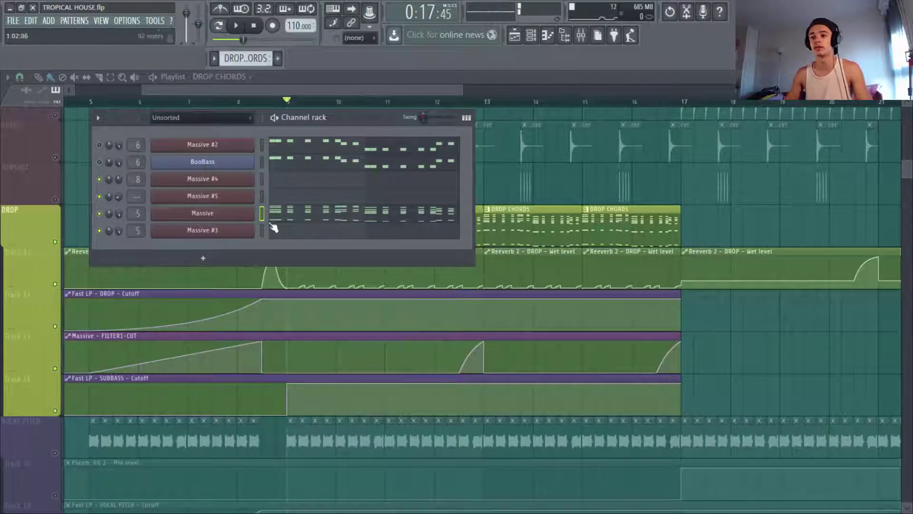
key(space)
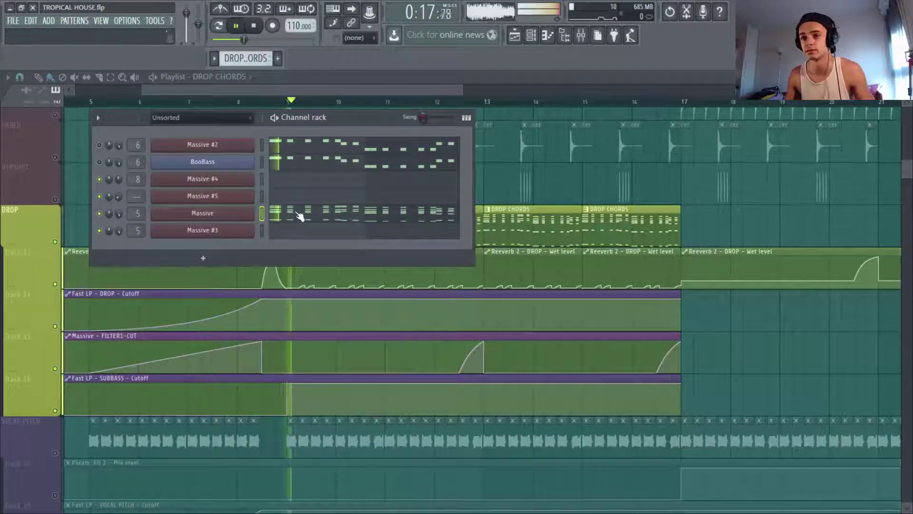
key(space)
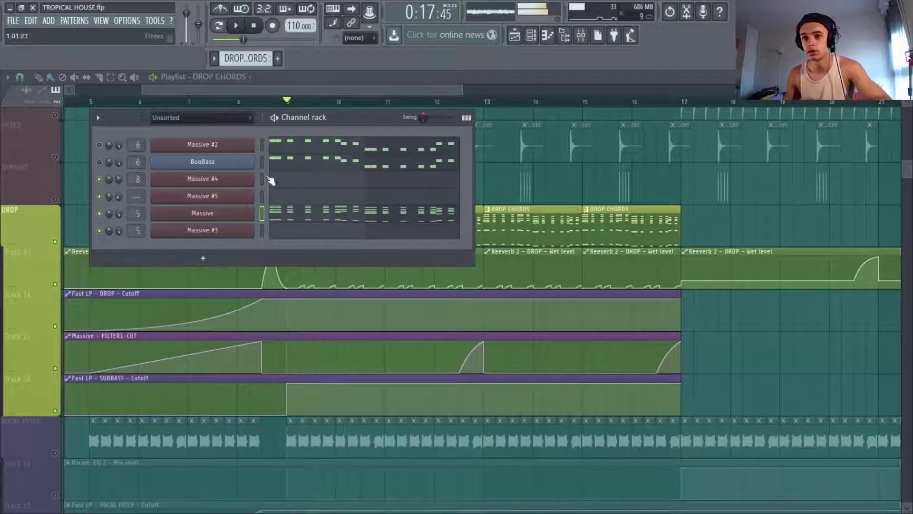
Switch to pattern playback and view the BooBass and Massive #2 instrument settings, closing each of them.
click(220, 26)
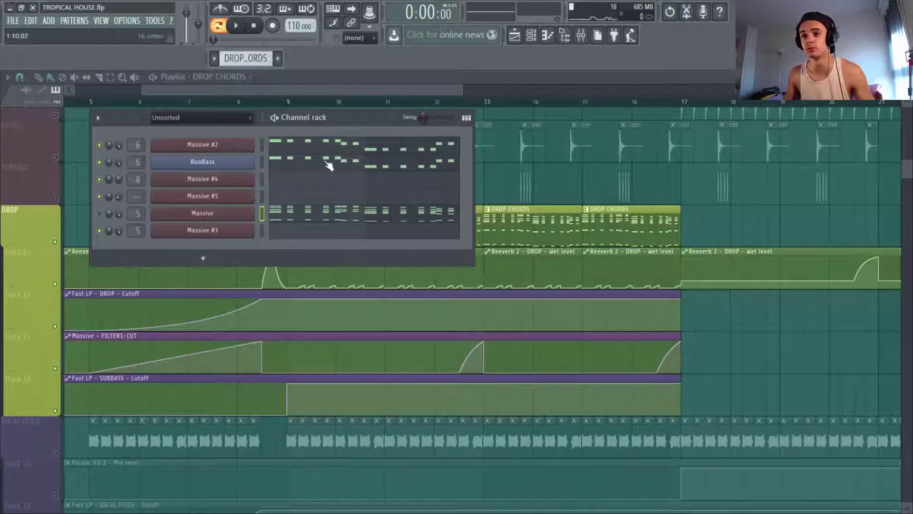
click(231, 165)
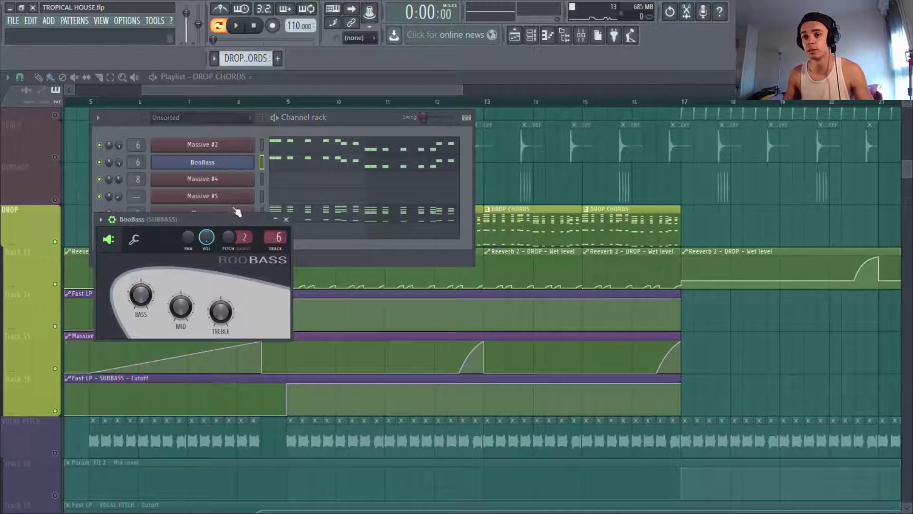
drag(235, 215, 259, 228)
click(311, 233)
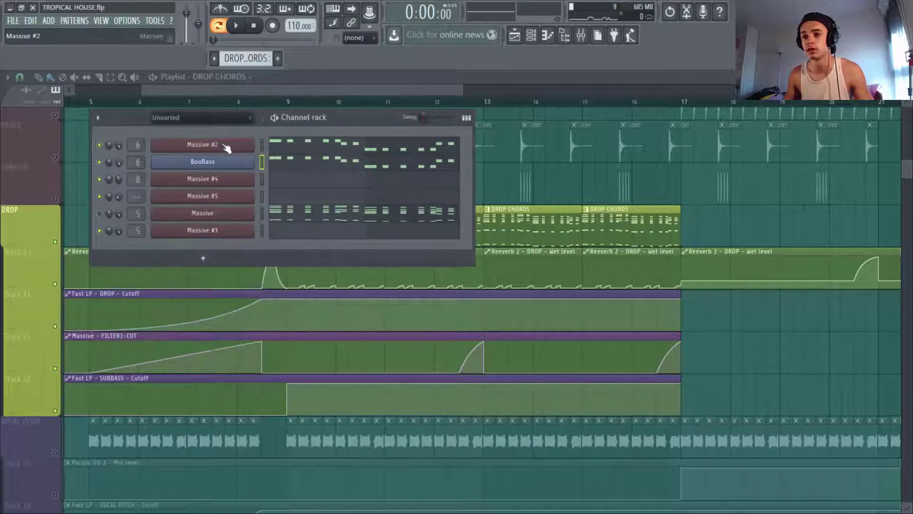
click(223, 145)
click(641, 90)
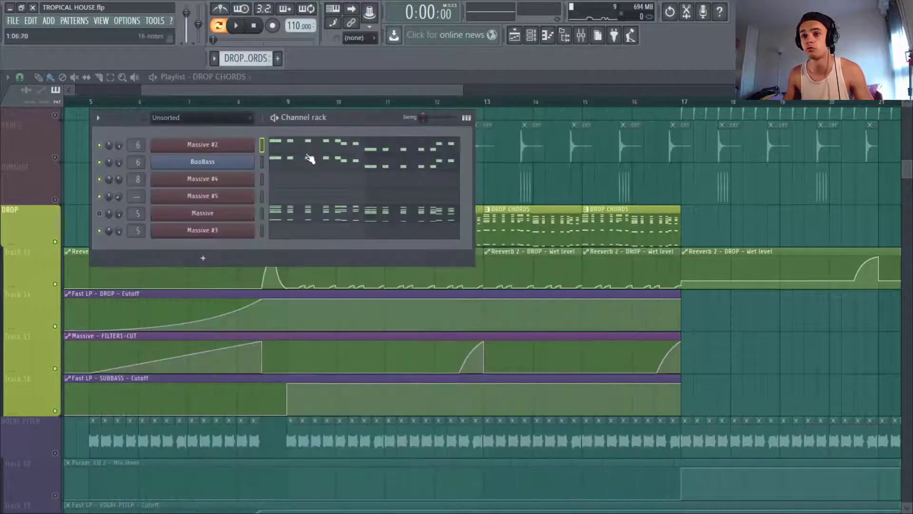
Play the DROP CHORDS pattern's bass channels and examine the BooBass notes in the piano roll.
key(space)
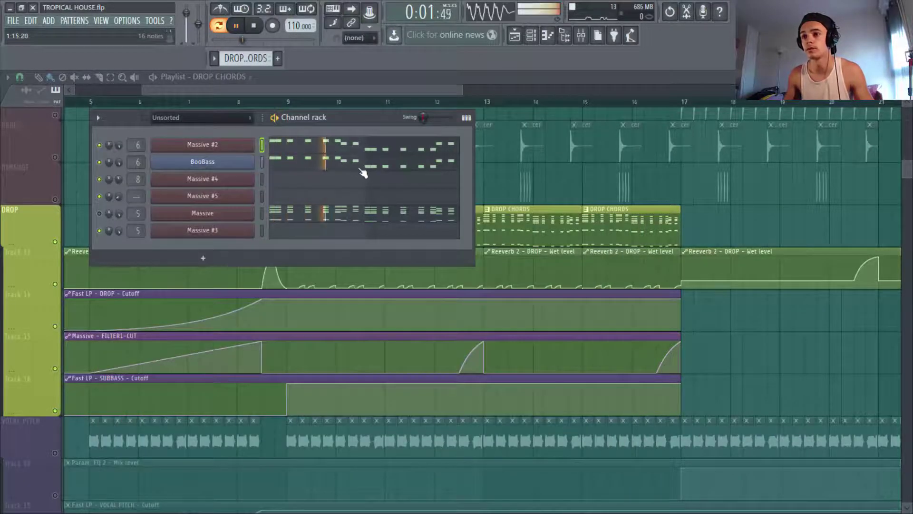
click(370, 166)
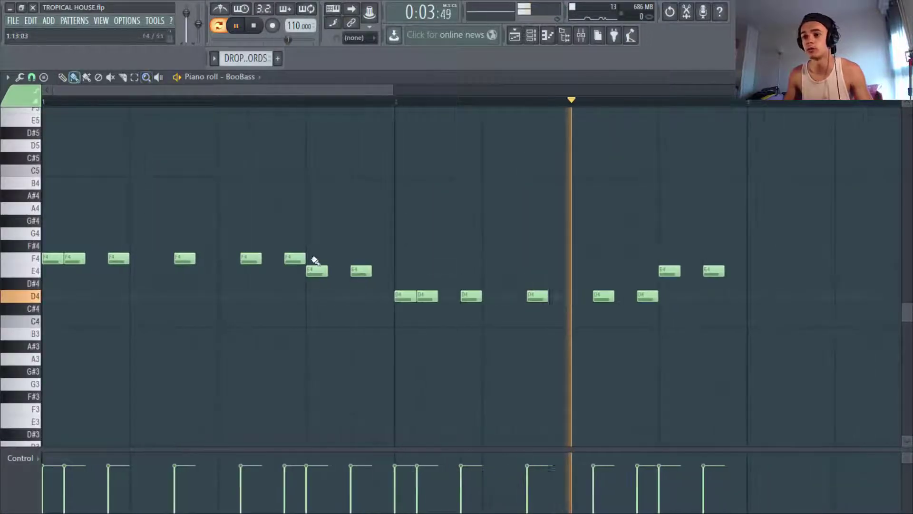
click(906, 77)
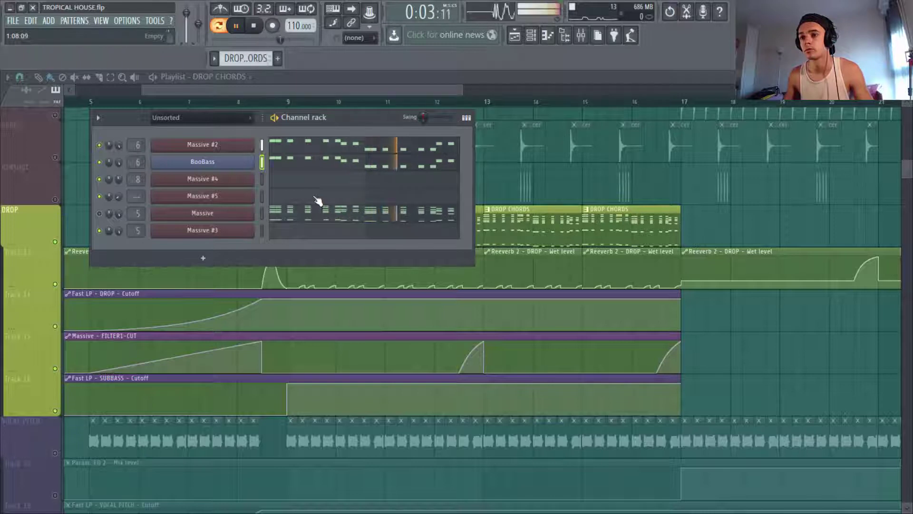
key(space)
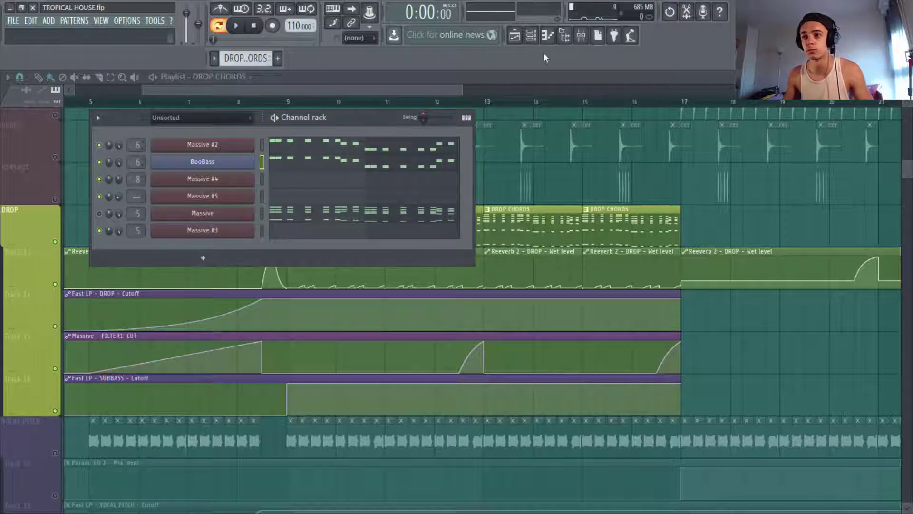
Inspect the effect slots of the DROP and SUBBASS mixer tracks and close the mixer.
click(583, 37)
click(304, 264)
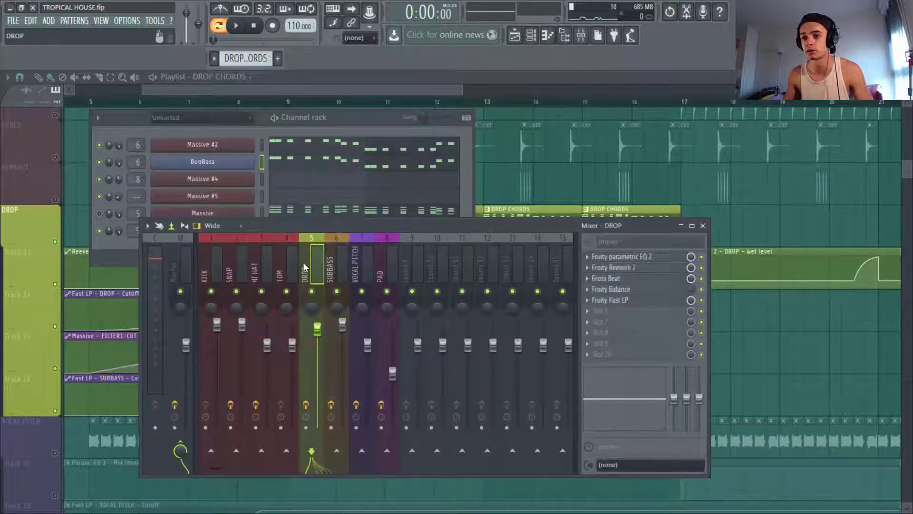
drag(330, 227, 337, 262)
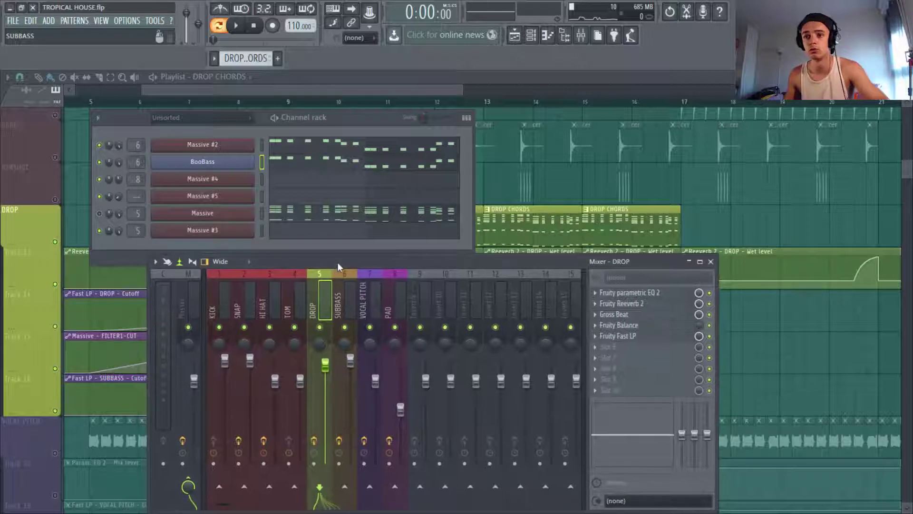
click(336, 307)
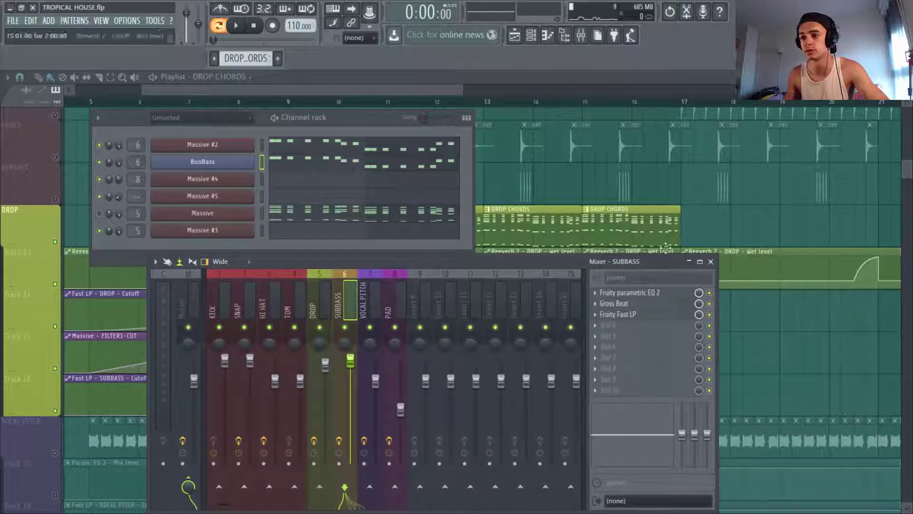
click(711, 262)
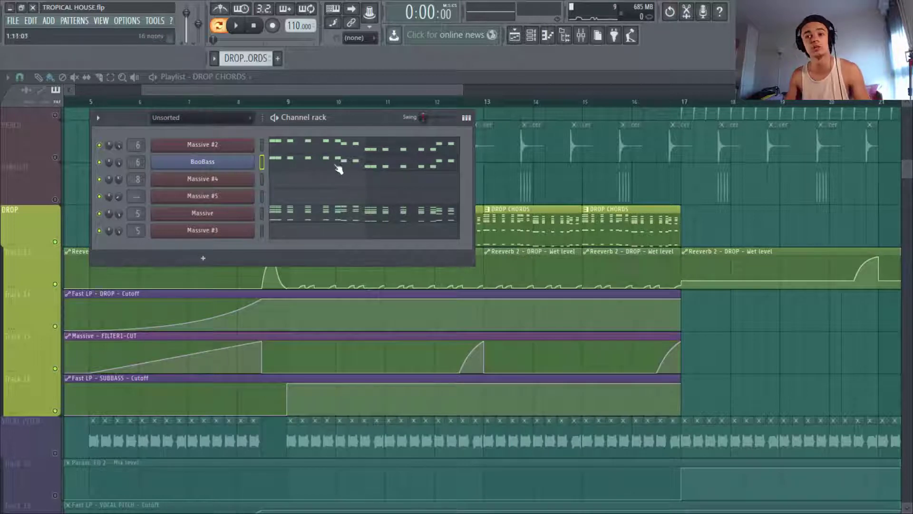
Cue song playback at bar 9 in the playlist and reopen the channel rack for the drop chords.
click(372, 85)
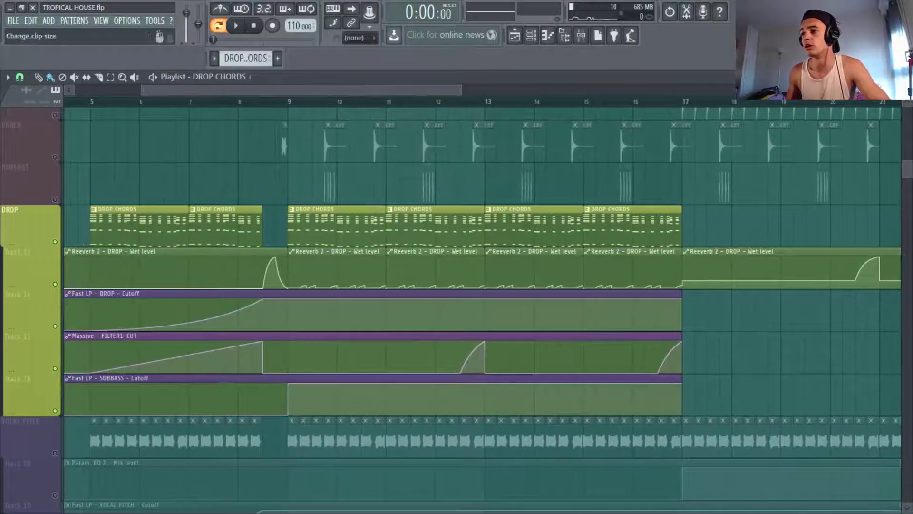
drag(907, 90, 907, 85)
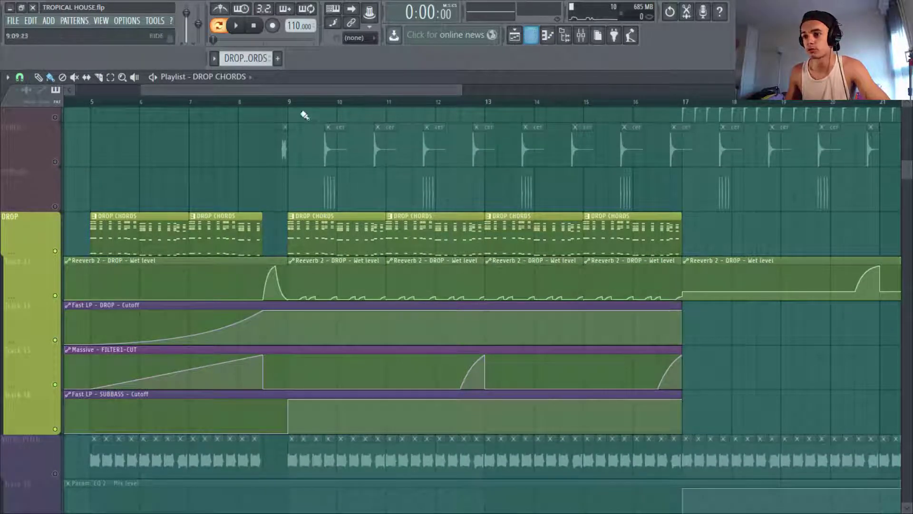
click(288, 102)
click(536, 39)
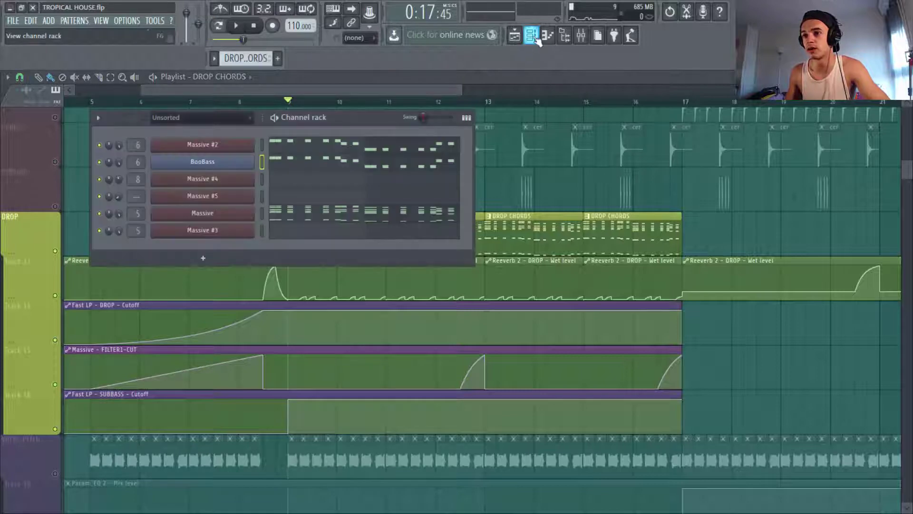
Play the drop from bar 9 in the playlist while examining its reverb wet level and filter cutoff automation clips.
click(537, 39)
drag(122, 77, 131, 85)
drag(173, 209, 889, 431)
drag(335, 88, 305, 88)
key(space)
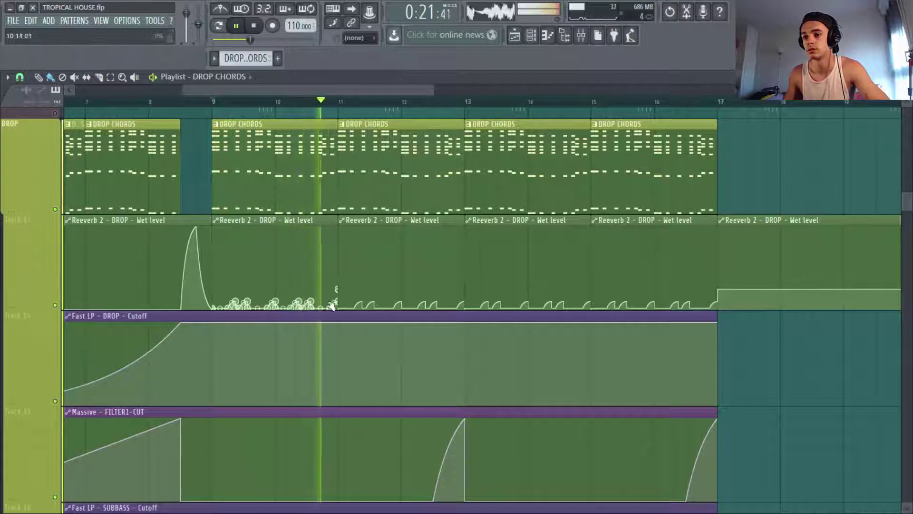
scroll(511, 233, down, 2)
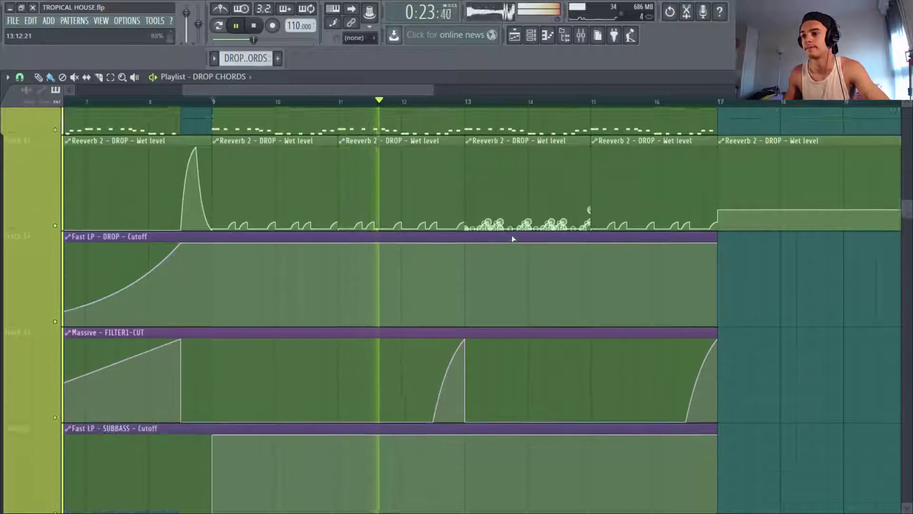
scroll(512, 235, up, 2)
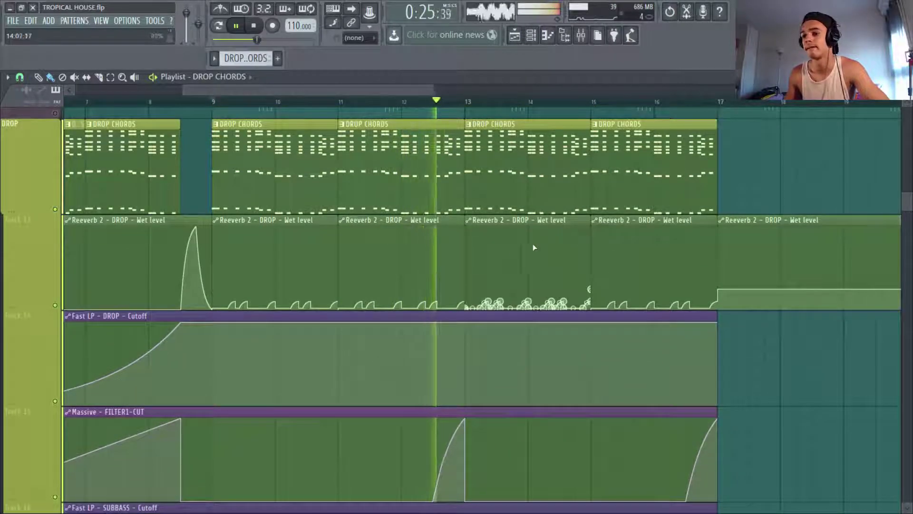
scroll(521, 246, down, 2)
key(space)
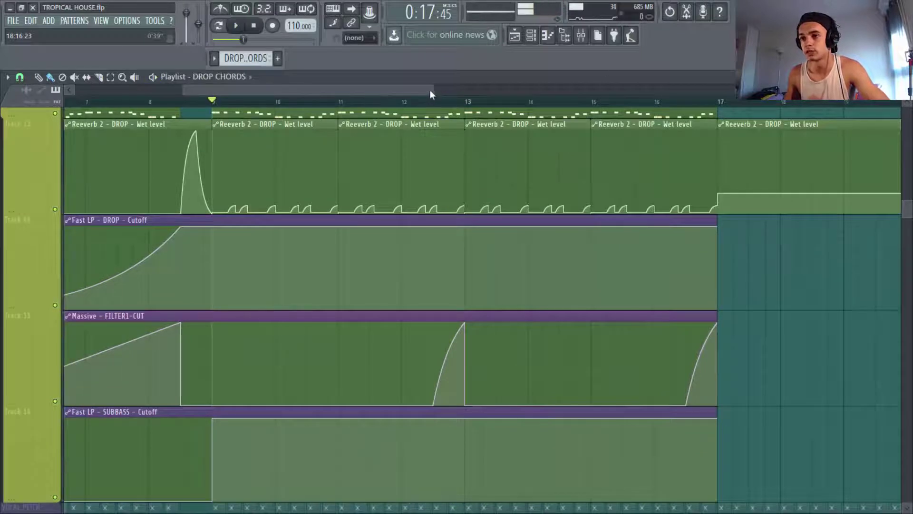
Mute the Massive #2 and BooBass channels and play the song from the middle of bar 12.
drag(430, 90, 400, 96)
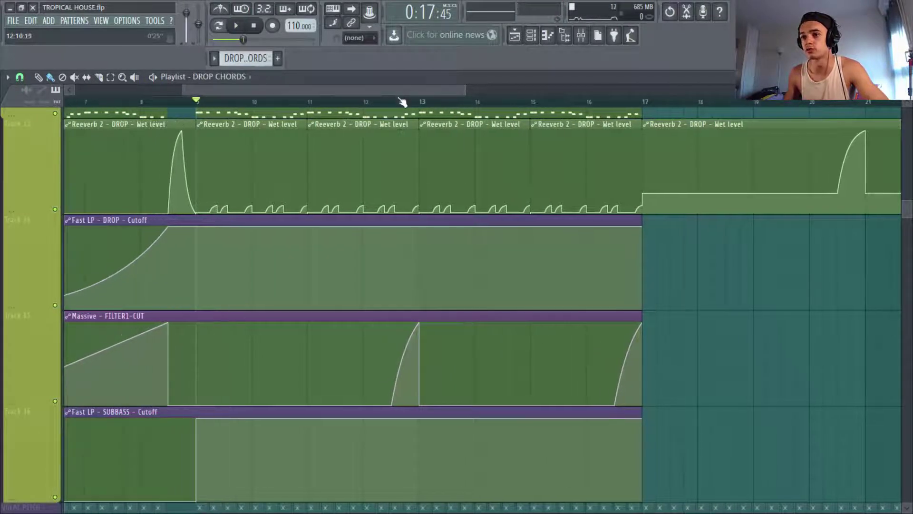
click(533, 39)
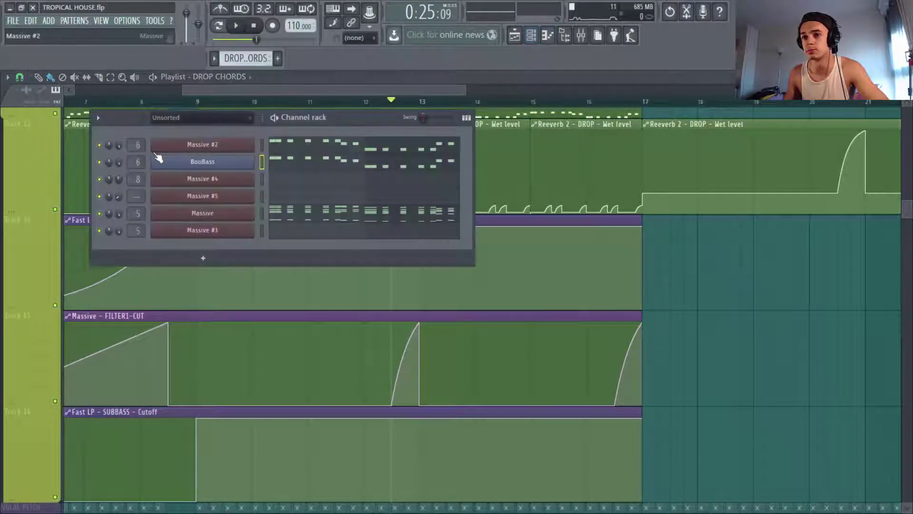
click(100, 162)
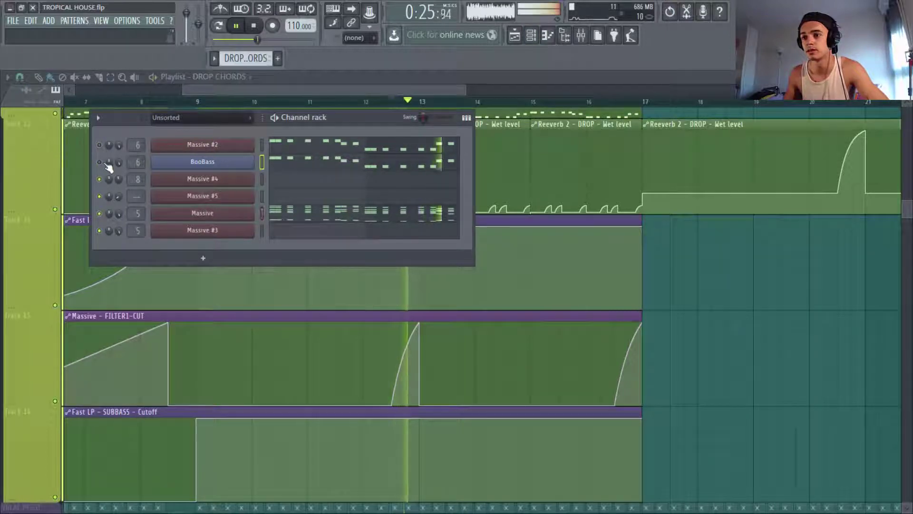
Examine the Massive channel's synth settings and preset browser, return to the synth view and move its window aside.
click(242, 217)
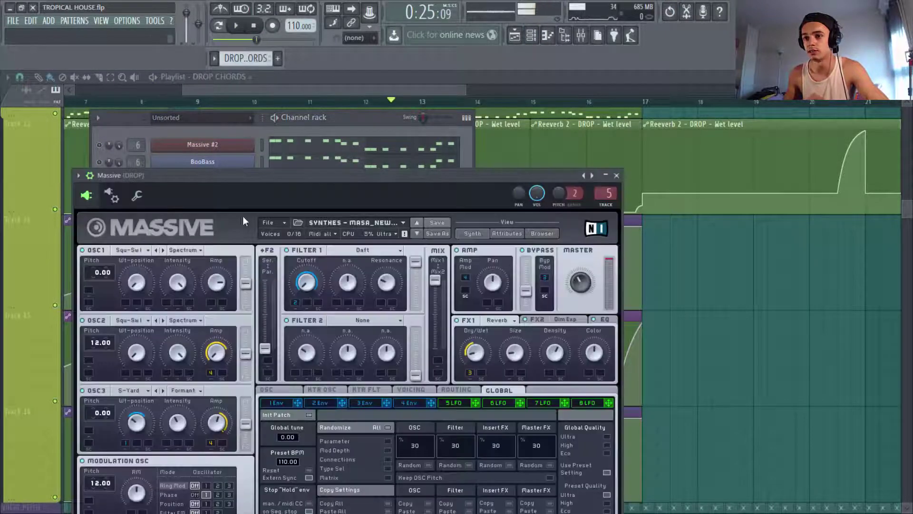
click(459, 166)
key(Escape)
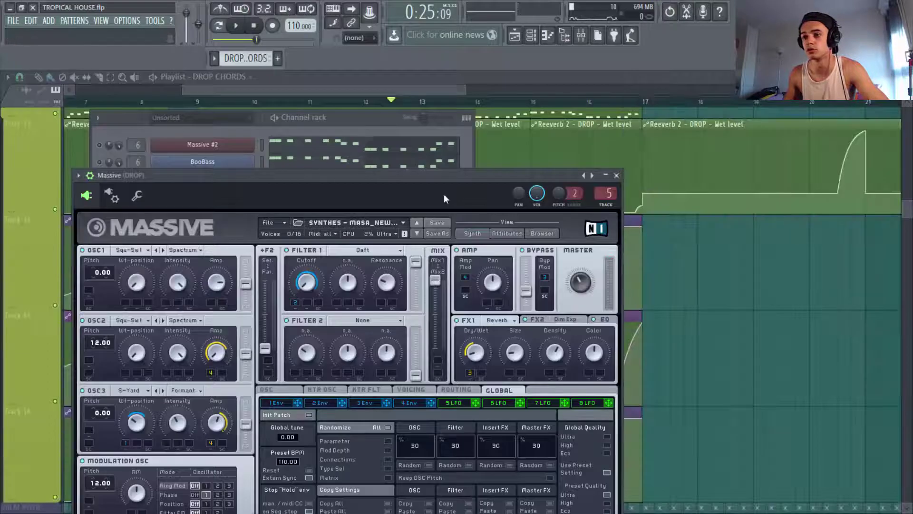
drag(439, 177, 569, 206)
click(676, 264)
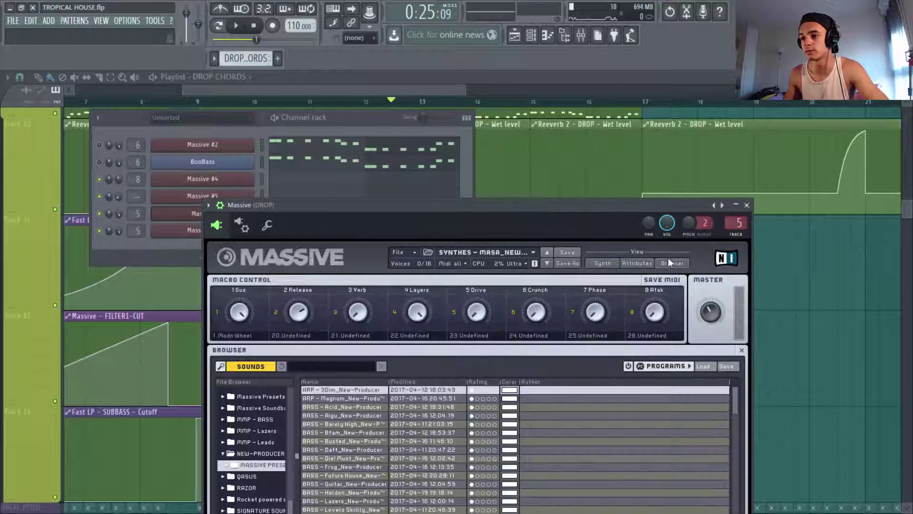
click(602, 263)
drag(568, 206, 822, 255)
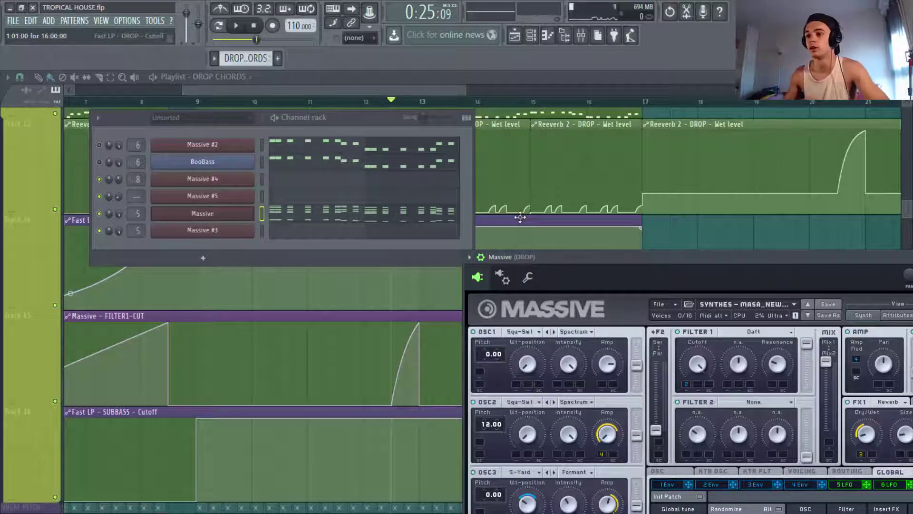
Unmute the Massive #2 and BooBass channels and play the filter cutoff rises from bar 12 and from bar 16.
click(405, 89)
scroll(404, 205, up, 2)
scroll(418, 228, down, 2)
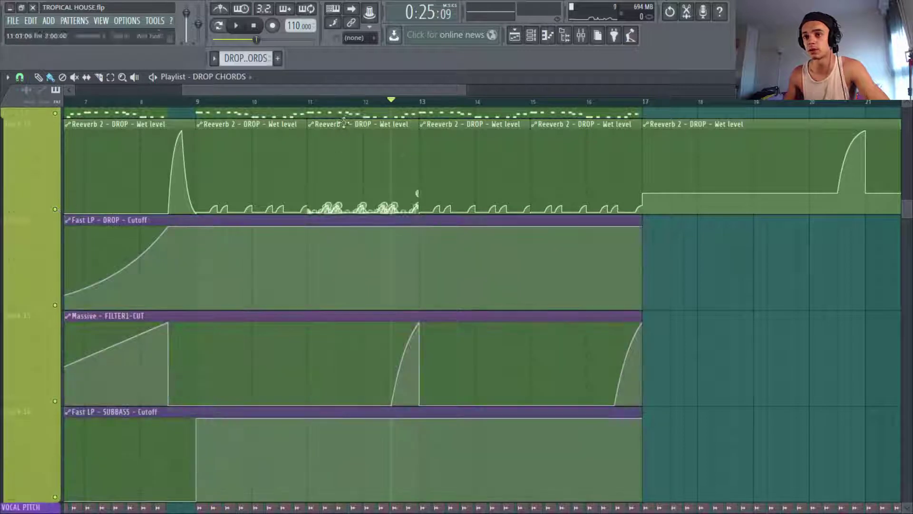
key(F6)
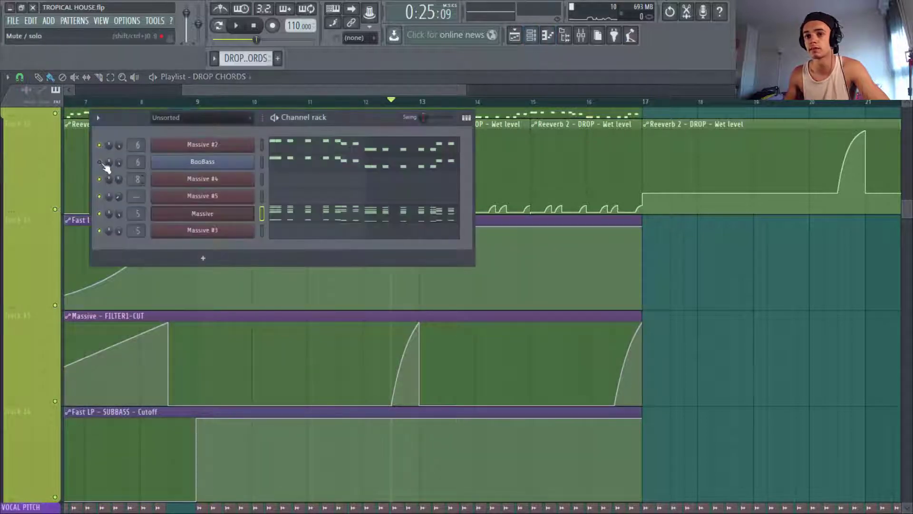
key(space)
key(F6)
click(363, 101)
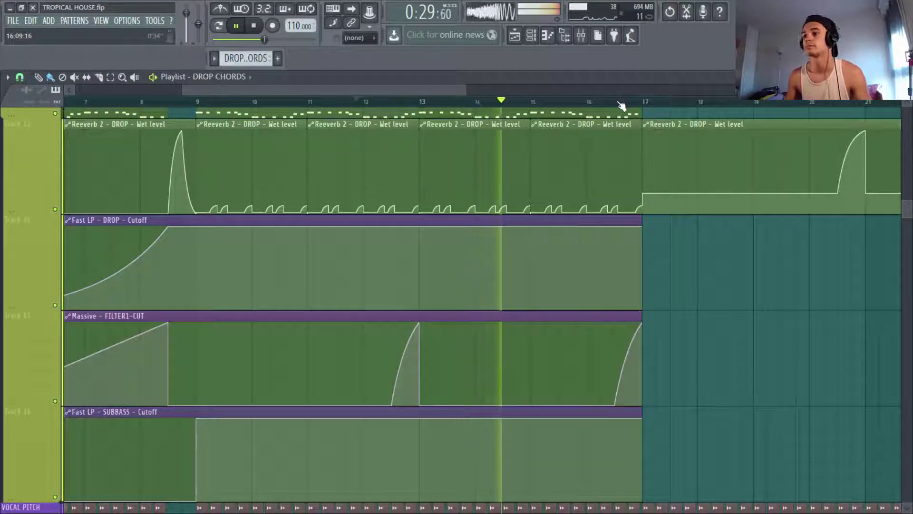
click(608, 102)
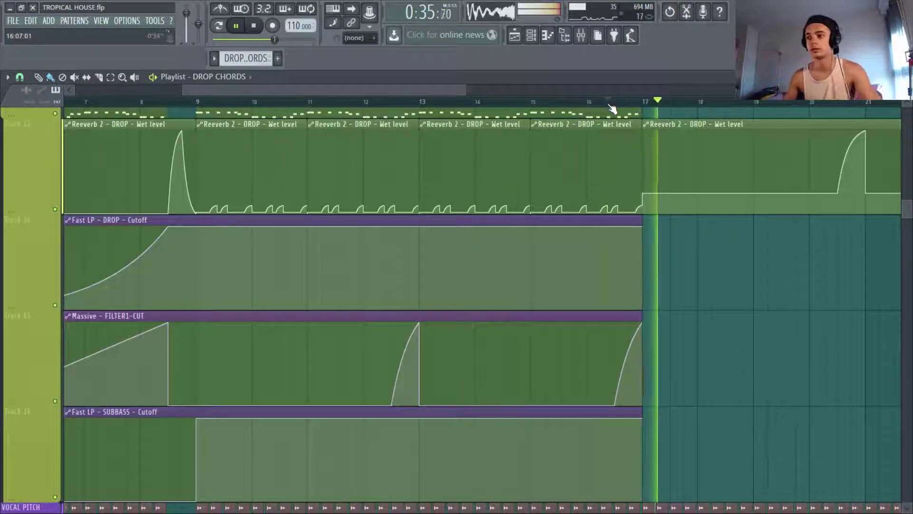
key(space)
scroll(304, 326, down, 2)
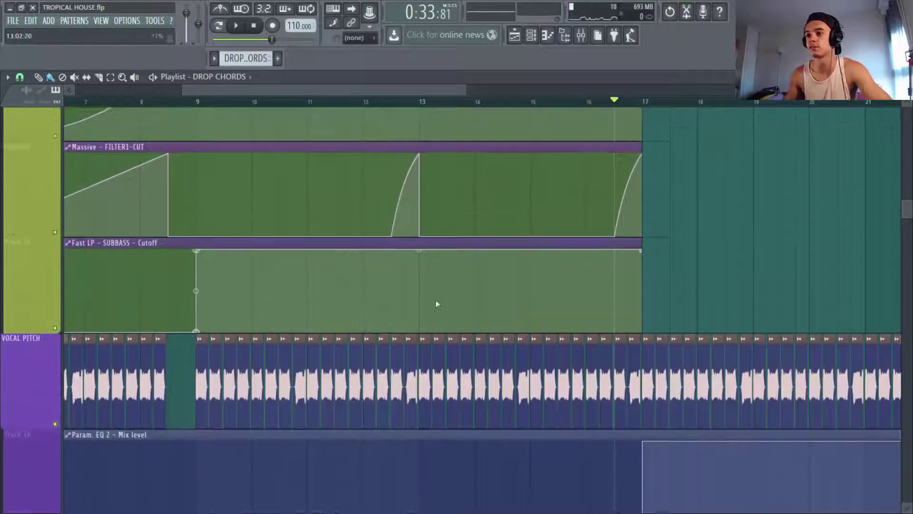
scroll(436, 304, up, 2)
Reopen the Massive channel's instrument window and examine the Filter 1 cutoff that the automation controls.
click(531, 37)
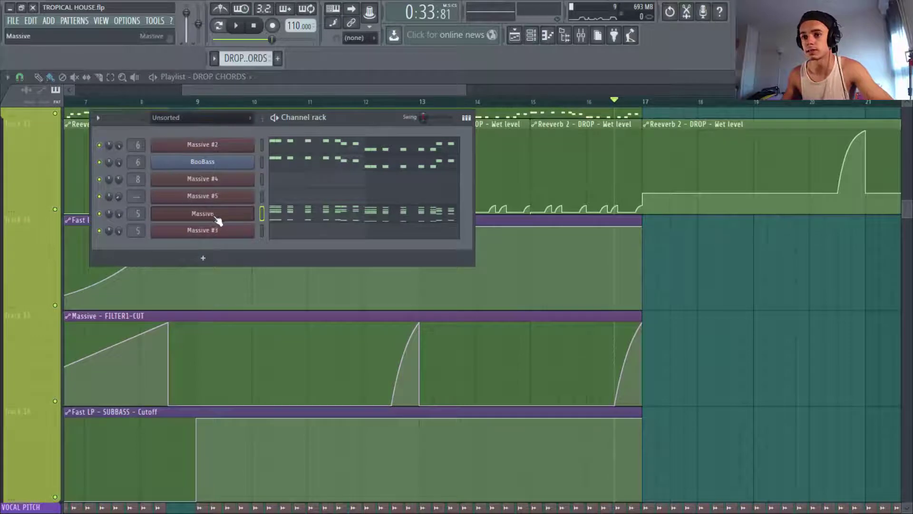
click(214, 218)
drag(589, 257, 594, 265)
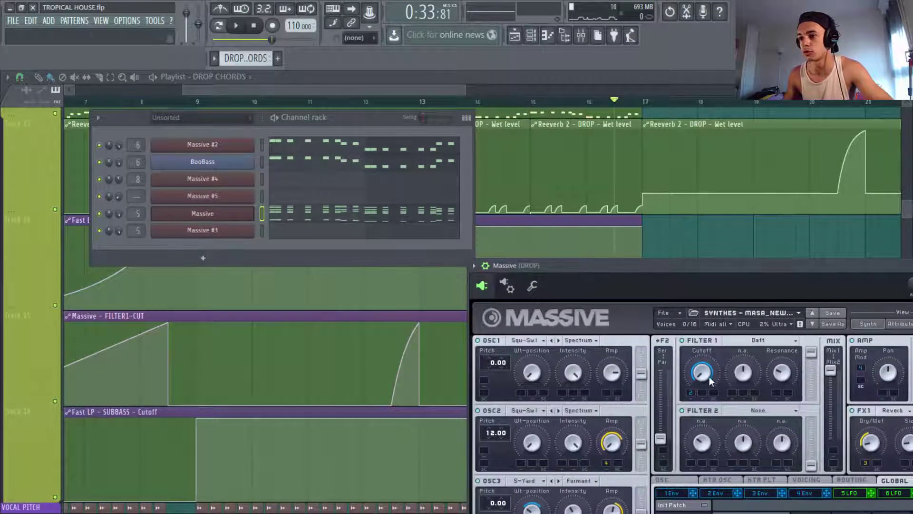
Try an earlier filter rise by moving its start point in the Massive - FILTER1-CUT clip to bar 11, and play it.
drag(462, 90, 477, 91)
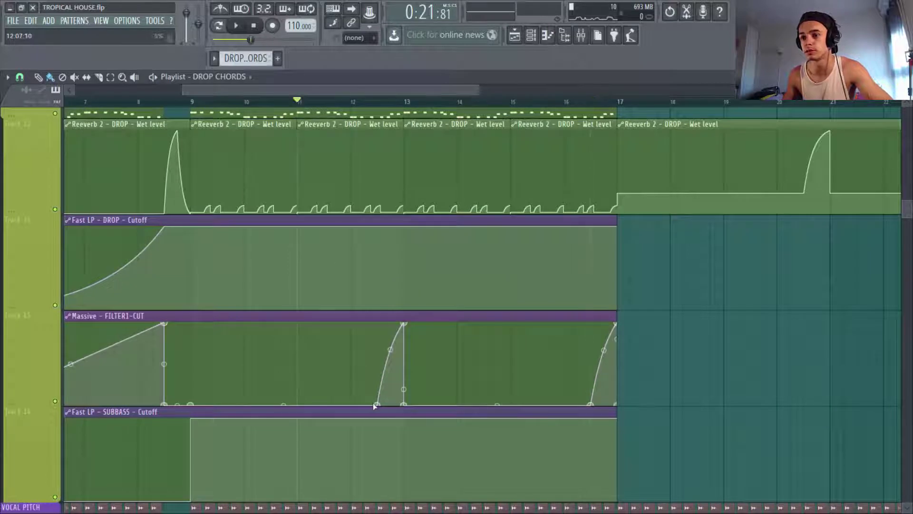
drag(375, 405, 305, 426)
key(space)
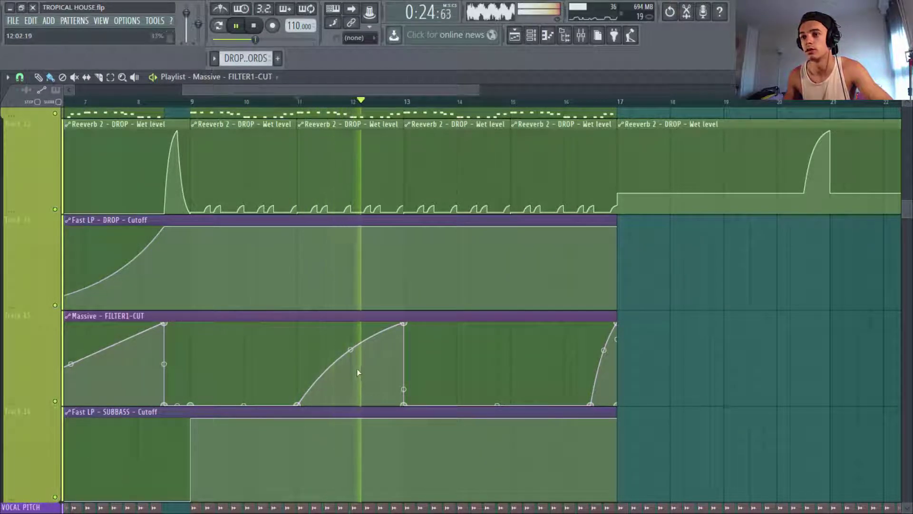
key(space)
Try moving the filter rise's peak in the Massive - FILTER1-CUT clip to 12:05:00 and play the result.
drag(404, 325, 365, 325)
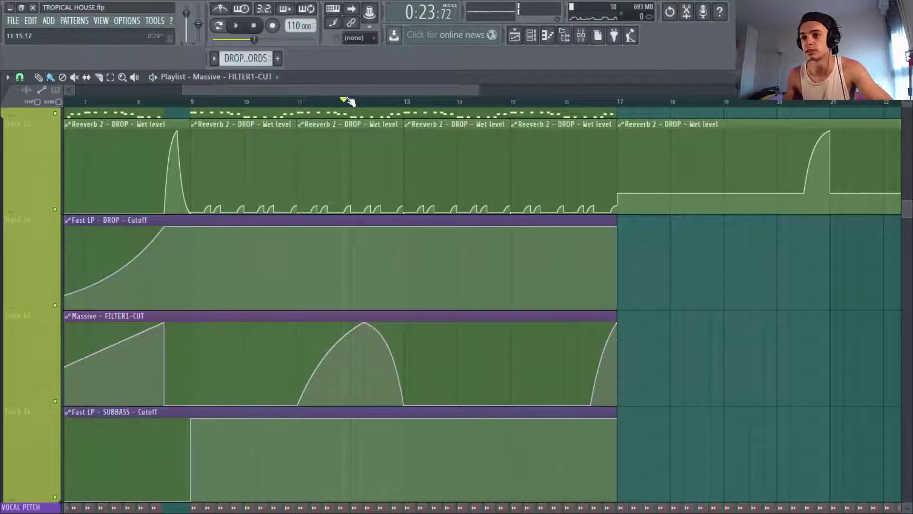
key(space)
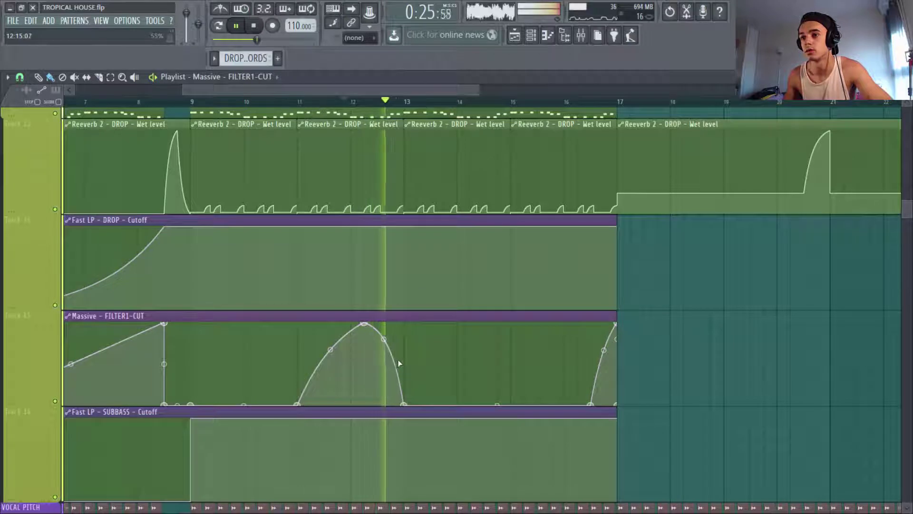
key(space)
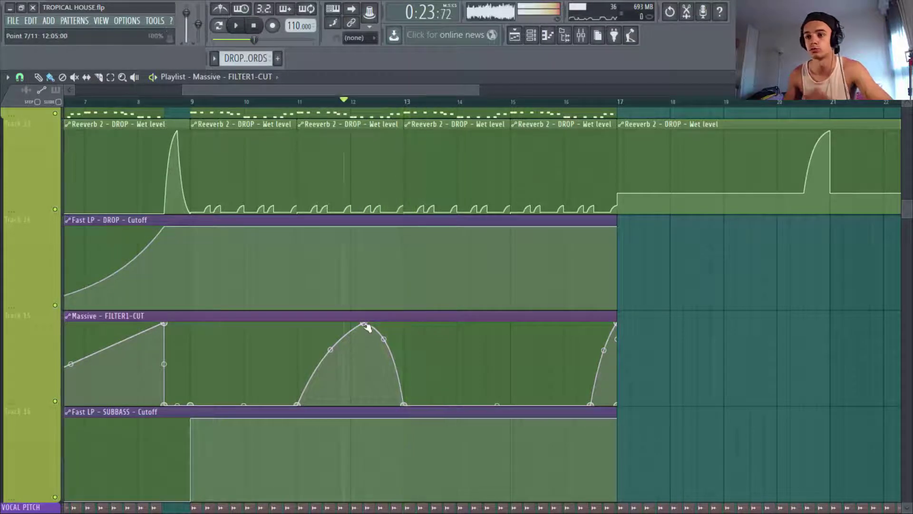
Restore the filter rise in the Massive - FILTER1-CUT clip, with its peak at bar 13 and start mid-bar 12.
drag(365, 325, 409, 305)
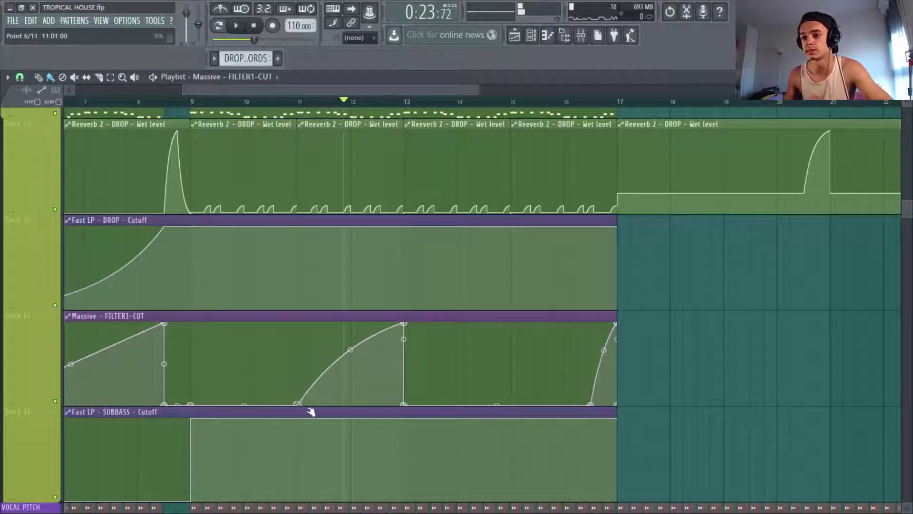
drag(310, 411, 352, 413)
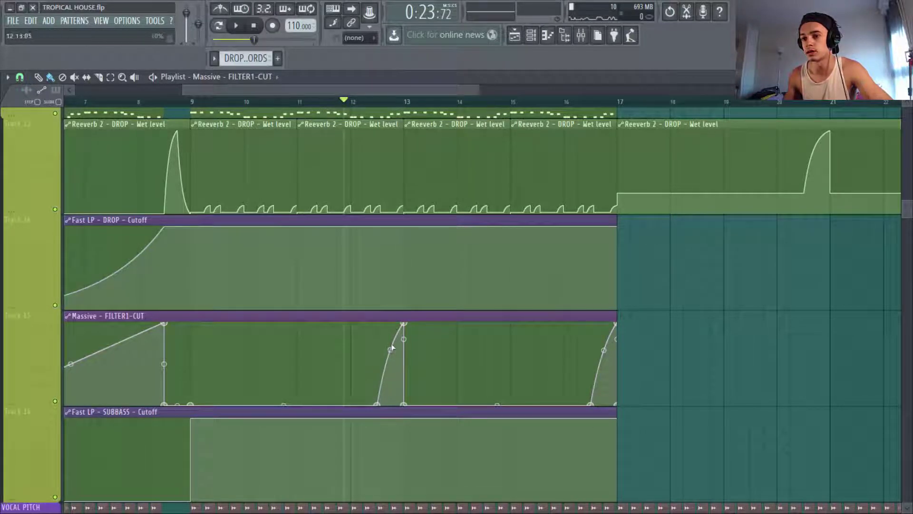
Inspect the Gross Beat effects on the DROP and SUBBASS mixer tracks and close the plugin and mixer windows.
scroll(694, 316, up, 2)
scroll(694, 304, down, 3)
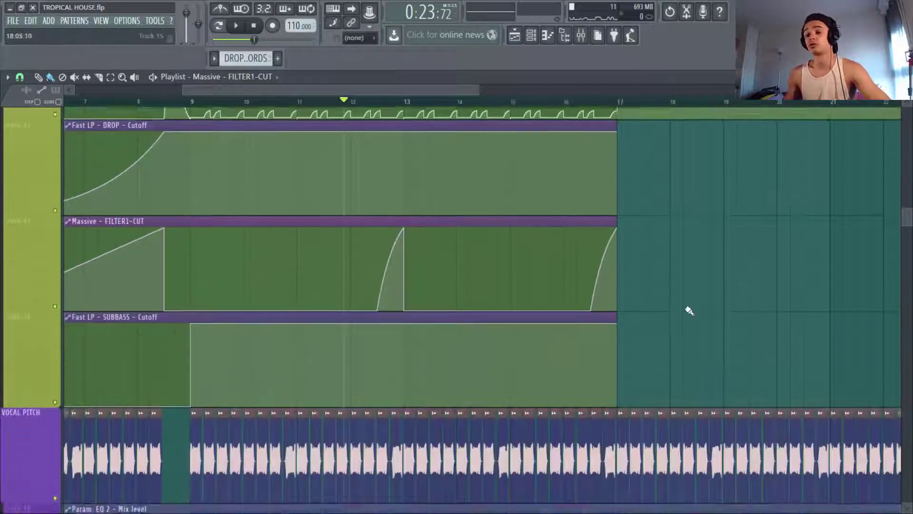
scroll(784, 234, down, 4)
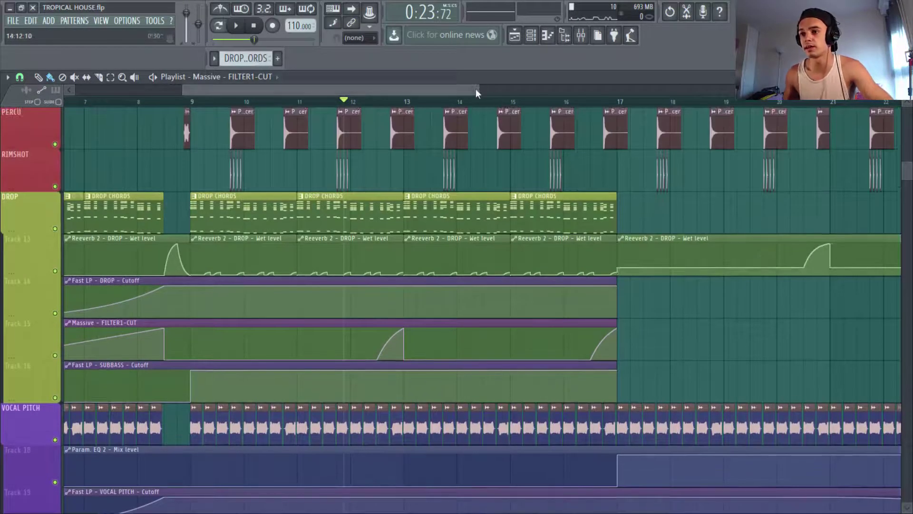
drag(478, 90, 570, 84)
click(581, 34)
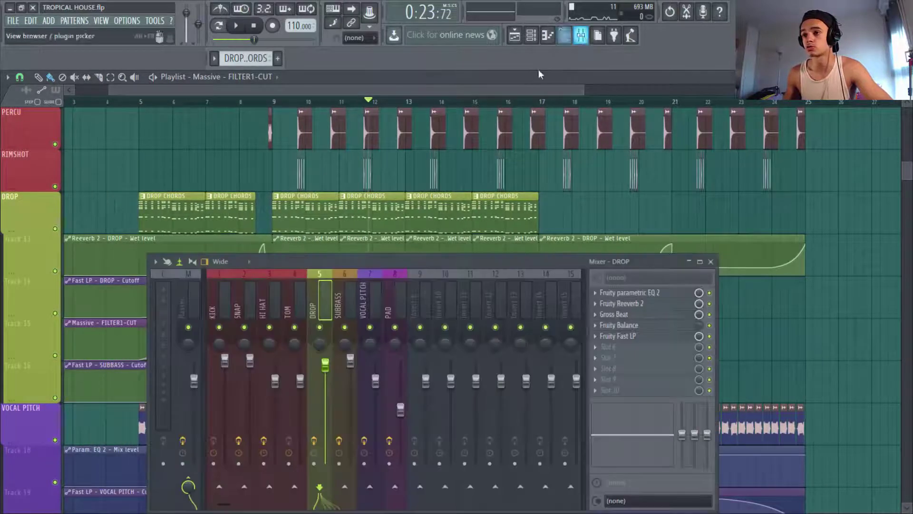
click(652, 315)
click(646, 79)
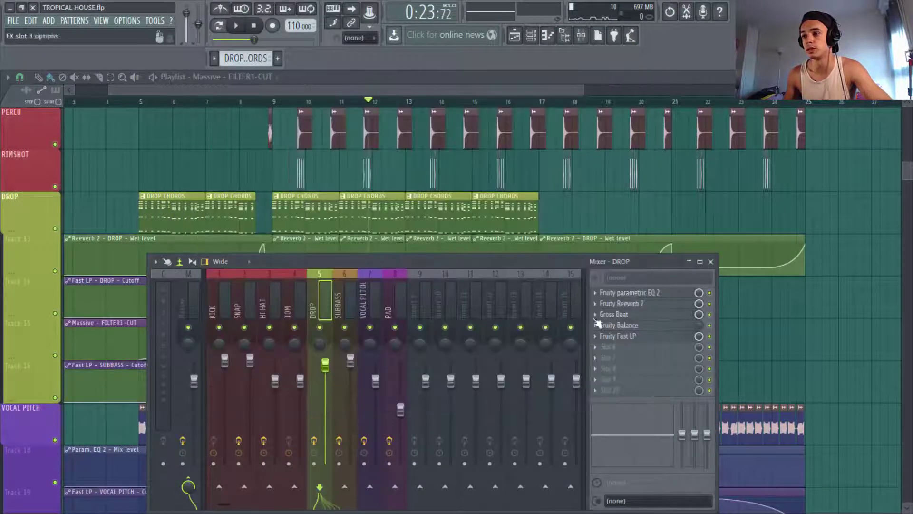
click(338, 309)
click(638, 305)
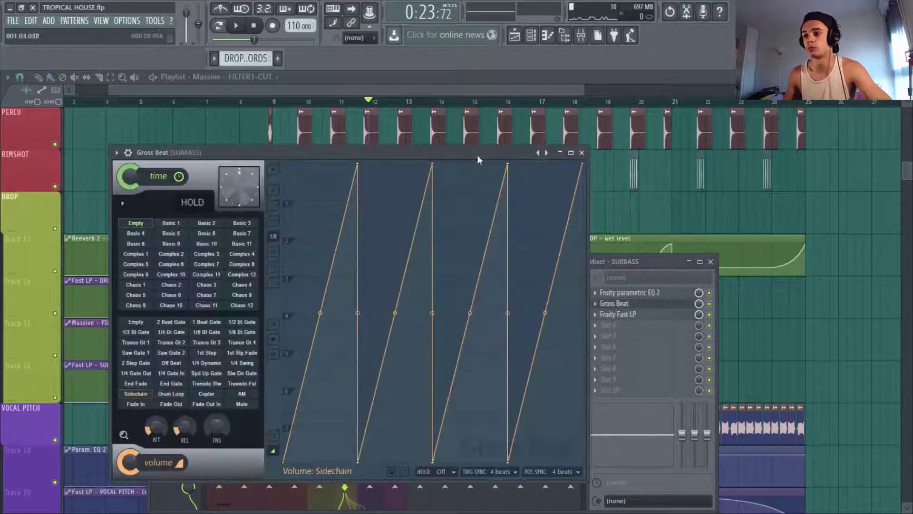
click(585, 151)
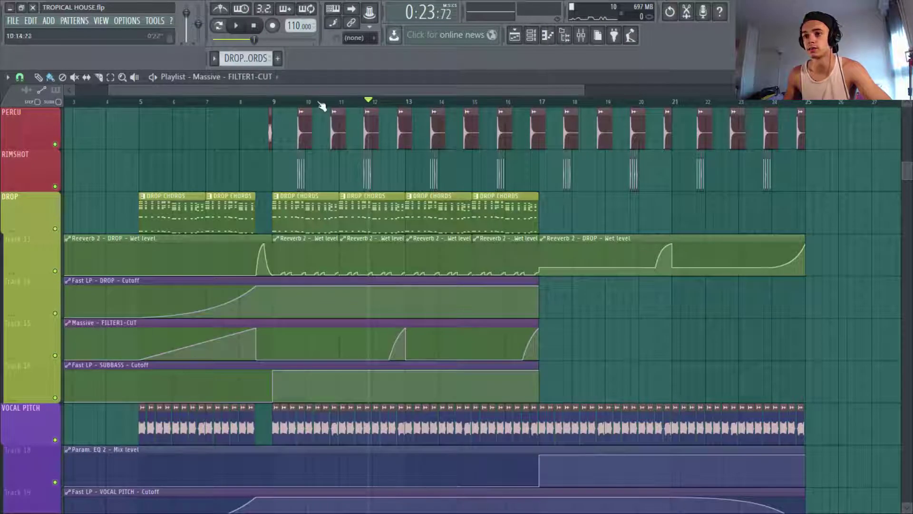
Mute the VOCAL PITCH track, play the full arrangement from bar 9 and stop playback.
click(56, 441)
scroll(667, 282, down, 4)
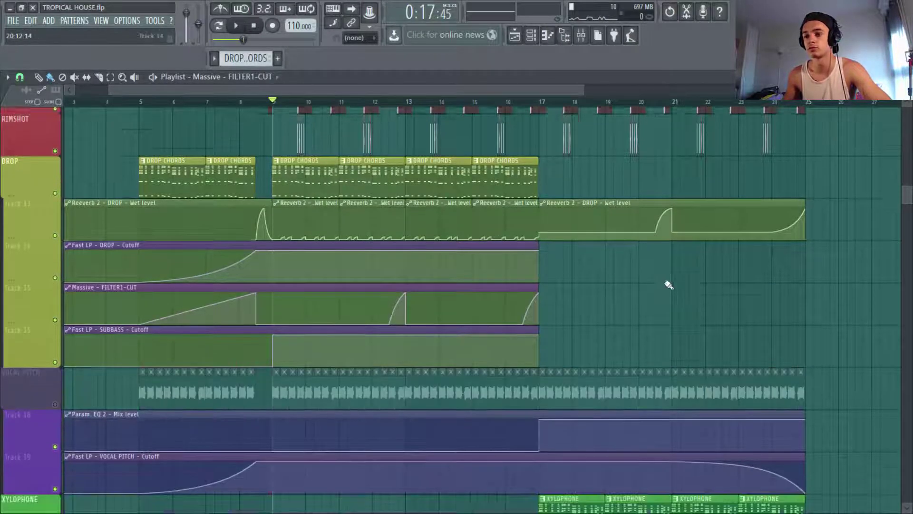
key(space)
ctrl+right_click(722, 198)
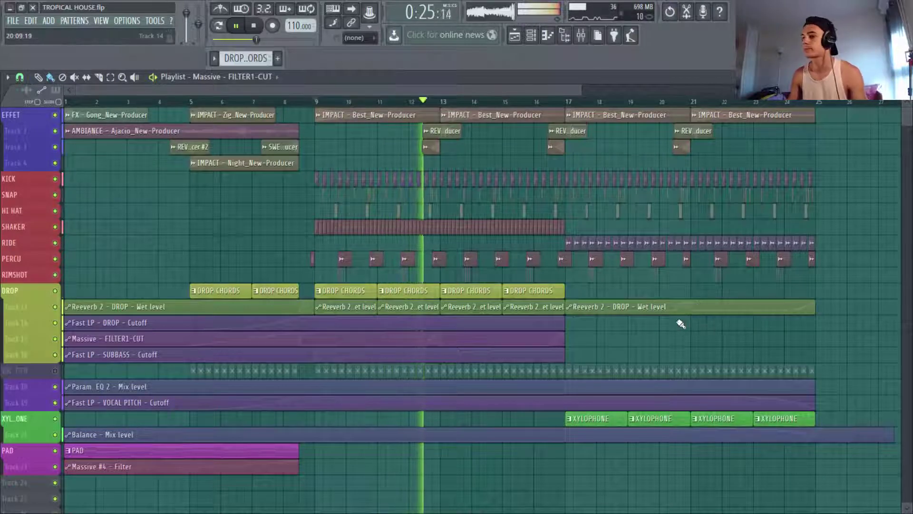
key(space)
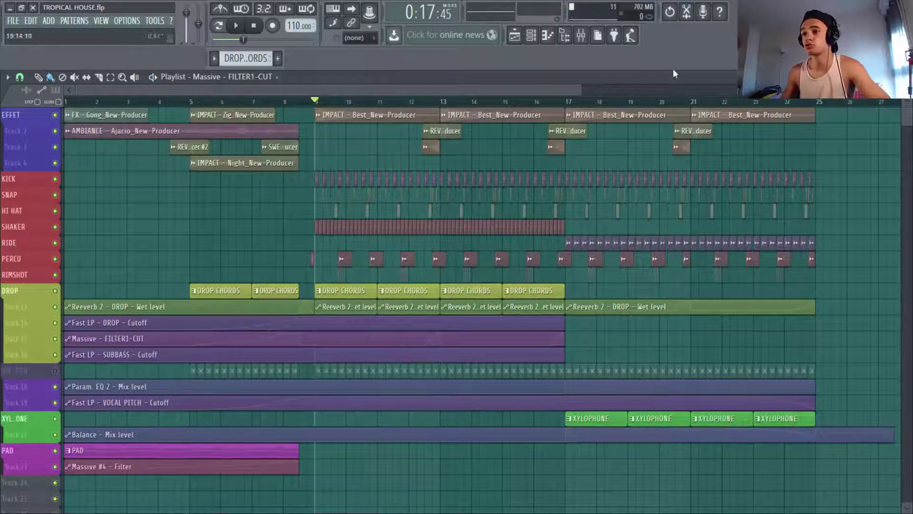
Solo the VOCAL PITCH track with its Param. EQ 2 and Fast LP automation tracks and play it from bar 9.
drag(580, 94, 475, 89)
drag(908, 90, 907, 81)
scroll(552, 241, down, 10)
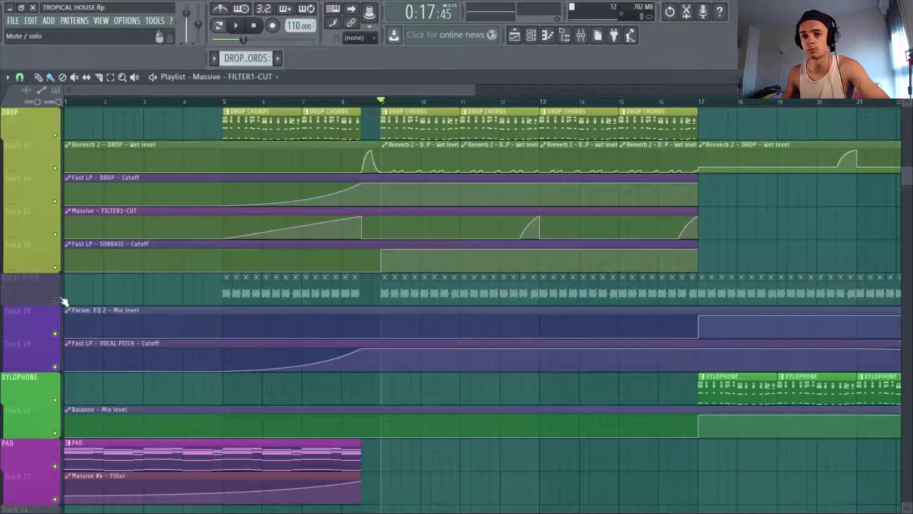
right_click(58, 300)
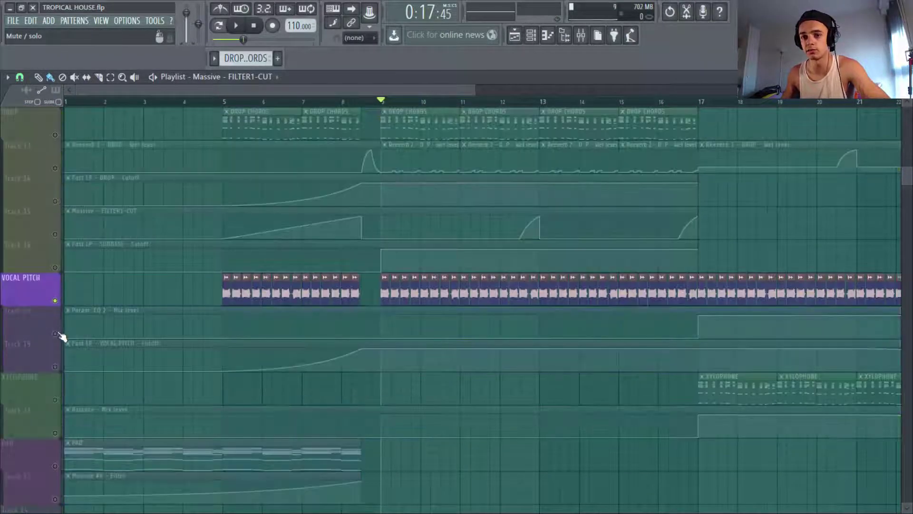
click(56, 334)
click(56, 367)
key(space)
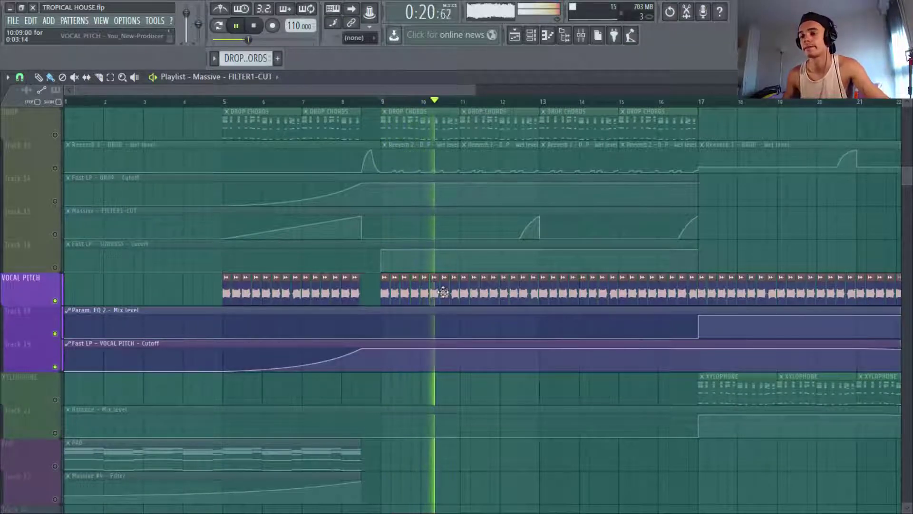
key(space)
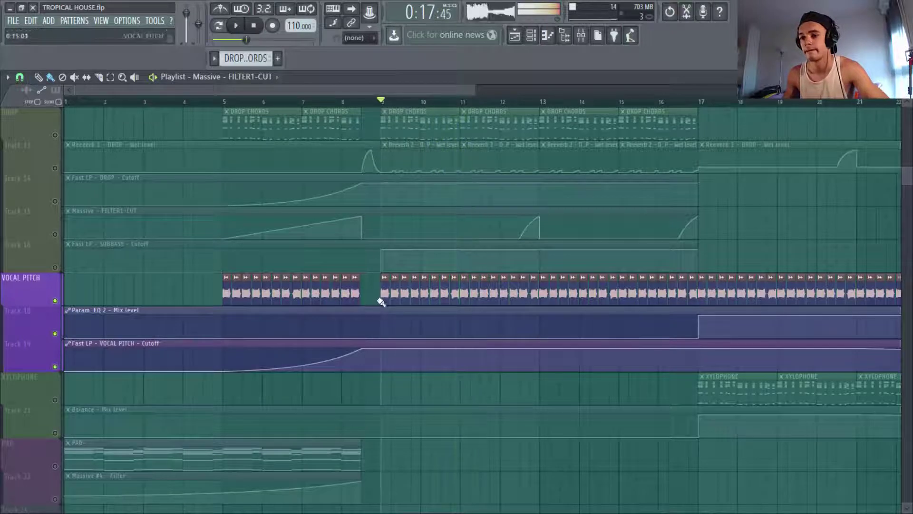
Inspect the pitch and time stretching settings of the first VOCAL PITCH sample and close its window.
double_click(384, 292)
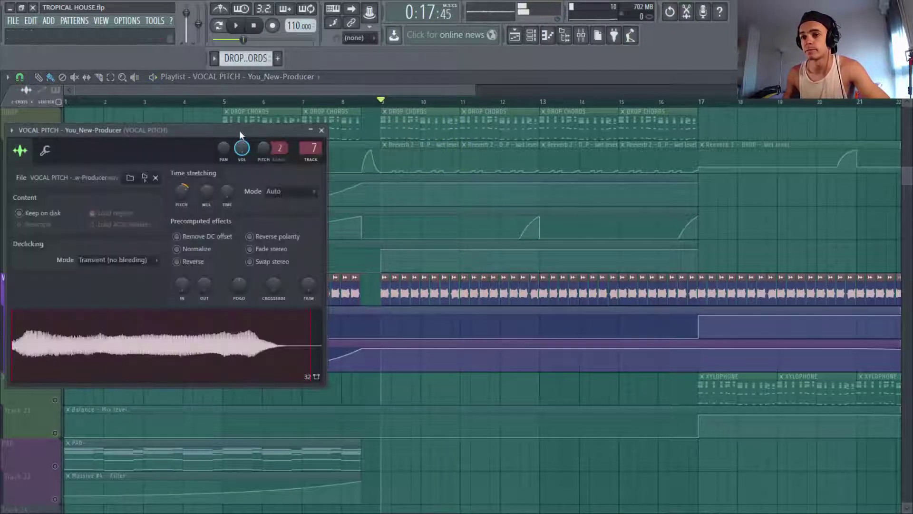
drag(240, 134, 462, 146)
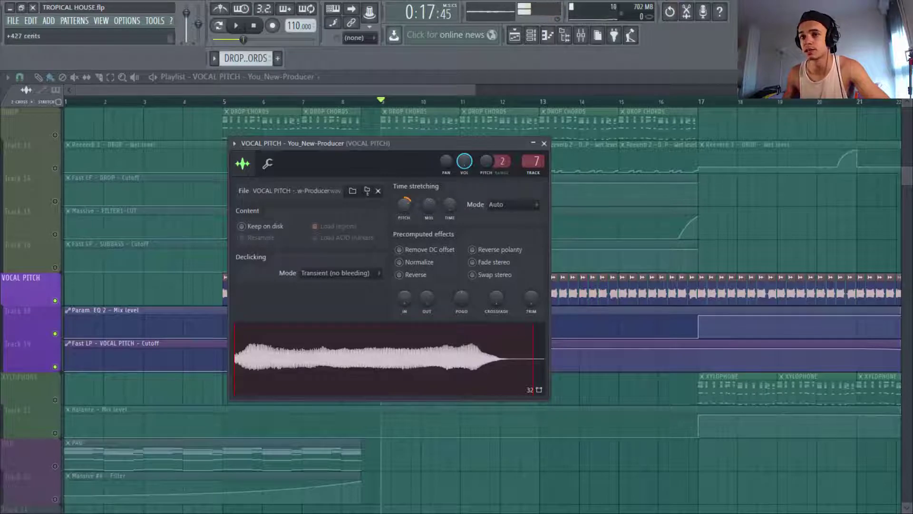
click(543, 144)
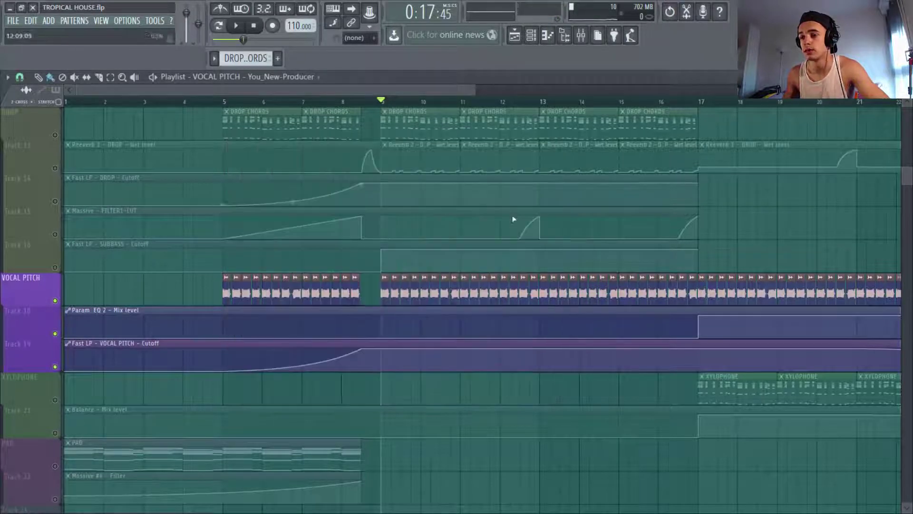
Play the vocal chops from bar 9 and compare the VOCAL PITCH #2 sample with Reverse switched off and back on.
drag(305, 238, 646, 405)
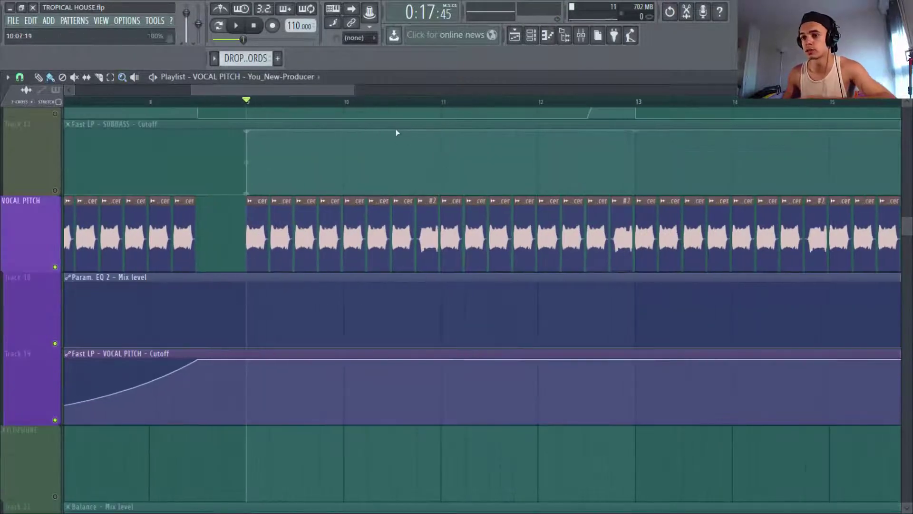
key(space)
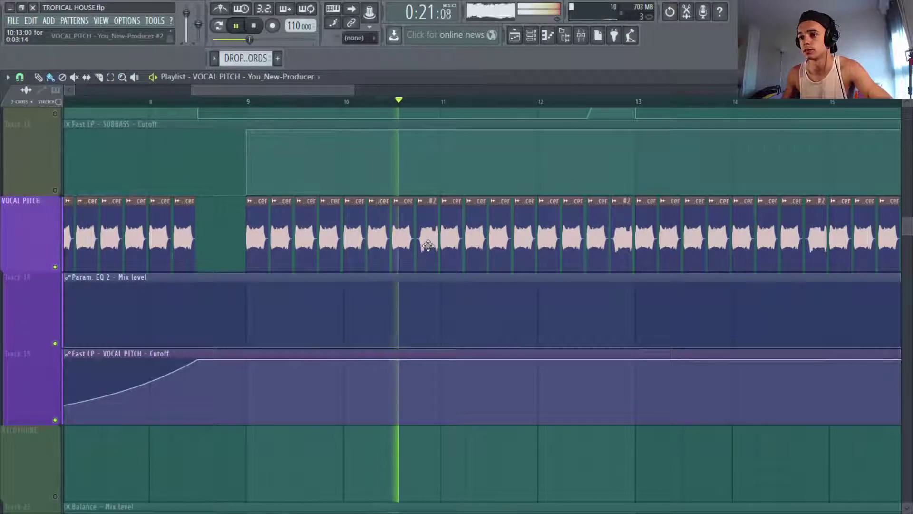
key(space)
double_click(429, 241)
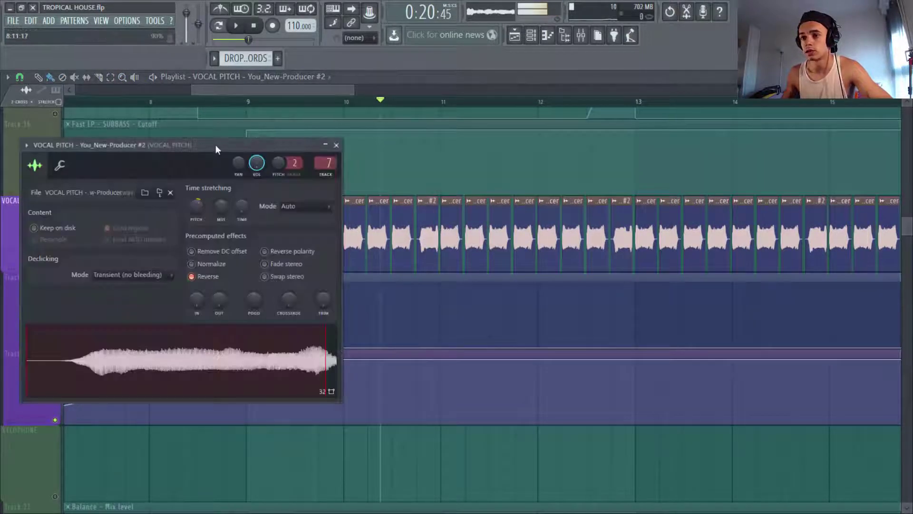
drag(215, 145, 476, 148)
click(453, 280)
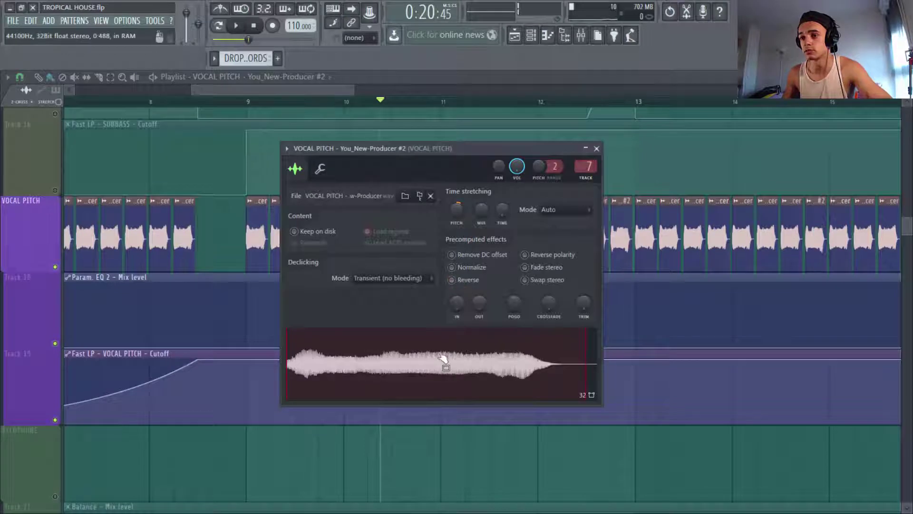
click(452, 280)
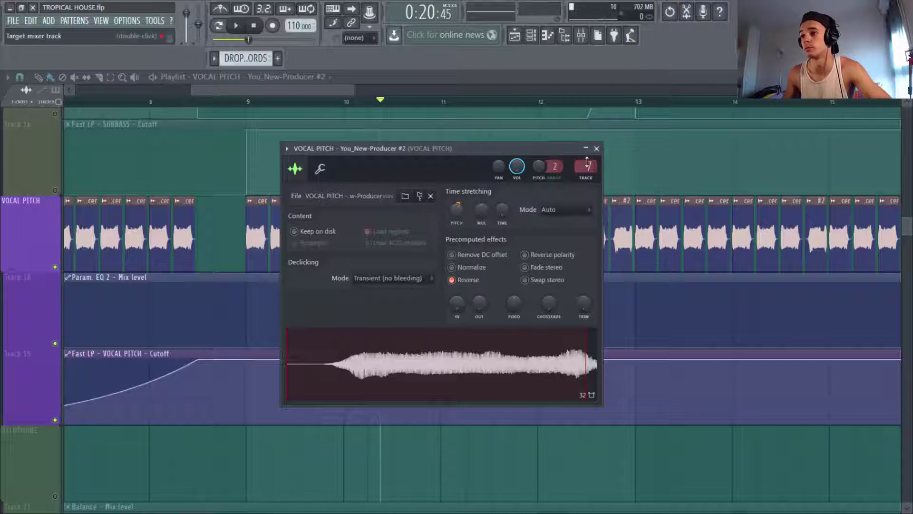
click(596, 148)
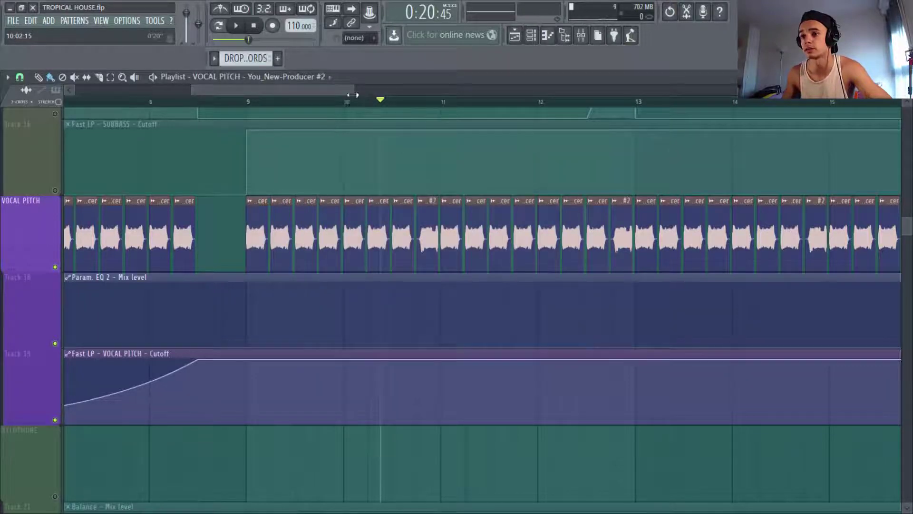
Examine the effect chain on the VOCAL PITCH mixer track and close the mixer.
drag(353, 95, 497, 95)
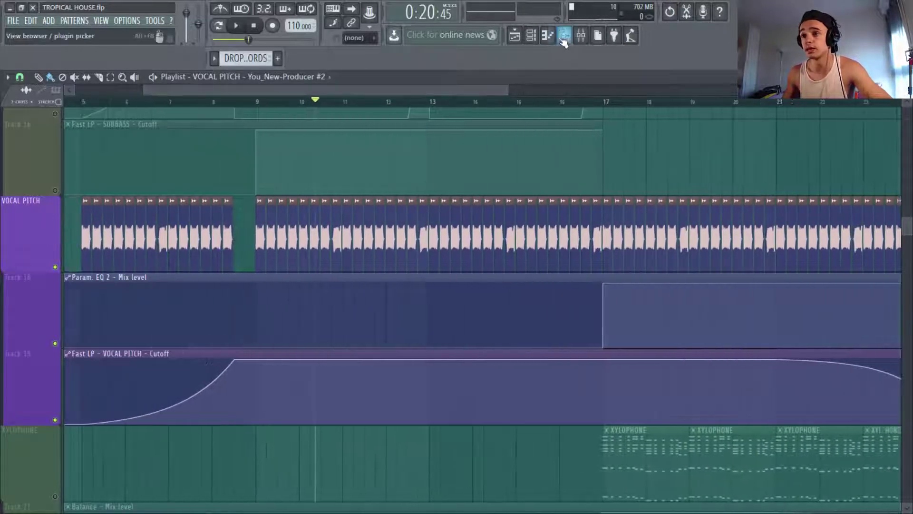
click(581, 35)
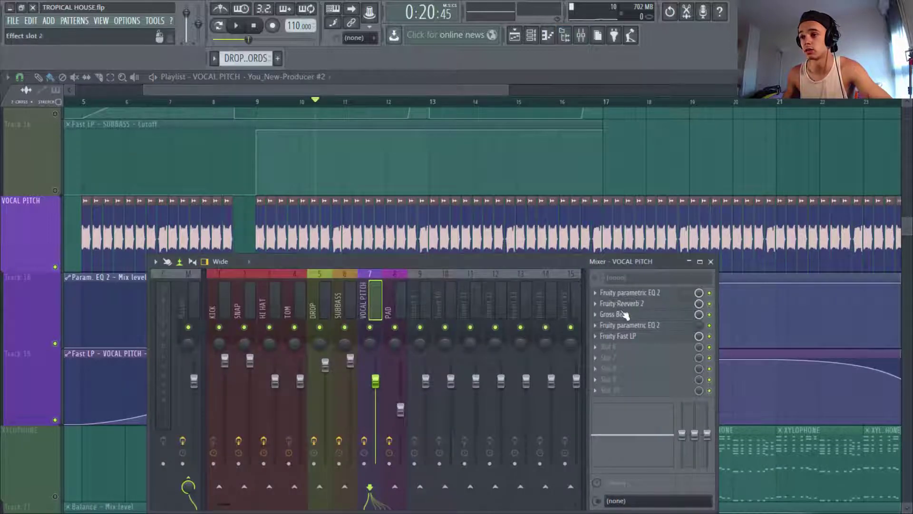
key(F9)
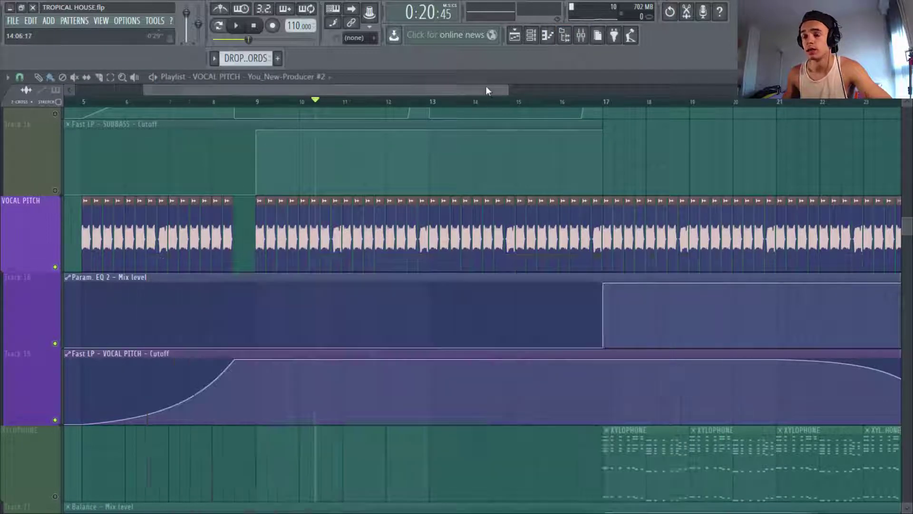
Unmute the DROP track and its four automation tracks and play them with the vocals from bar 9.
drag(486, 89, 458, 88)
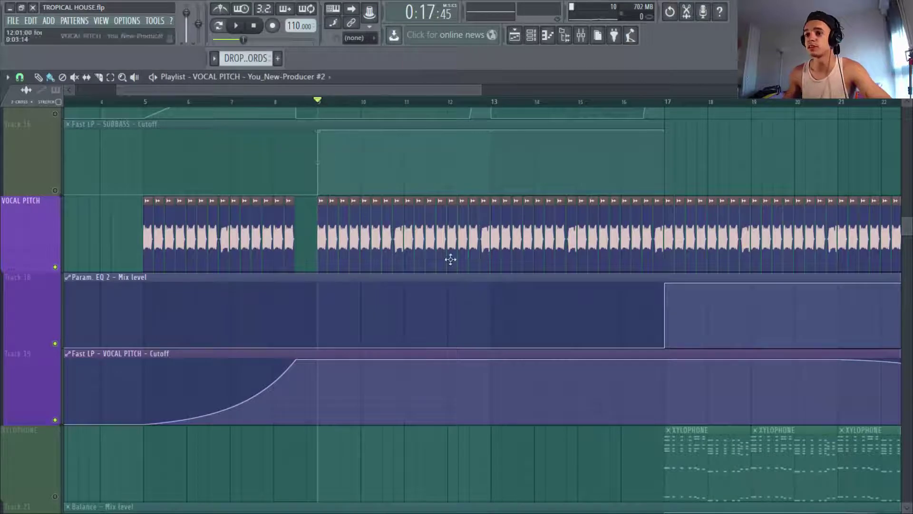
scroll(450, 259, down, 4)
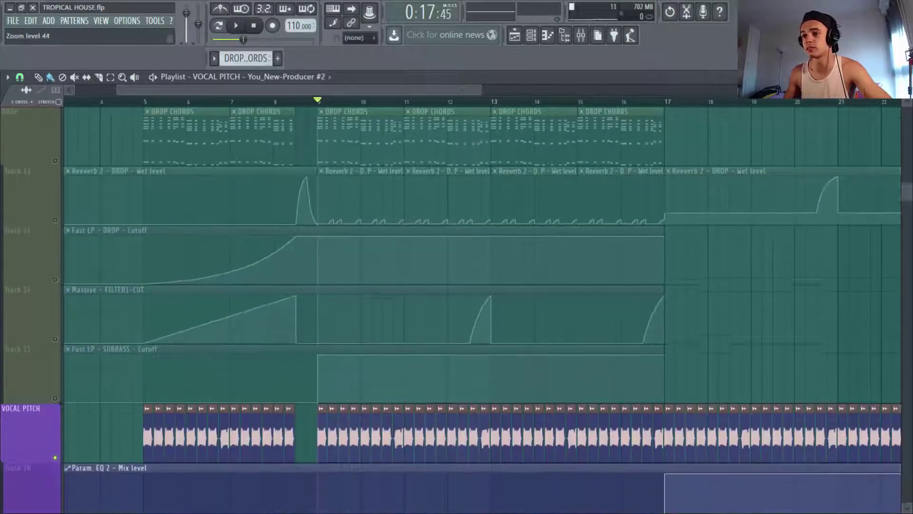
scroll(450, 259, down, 3)
drag(65, 152, 63, 311)
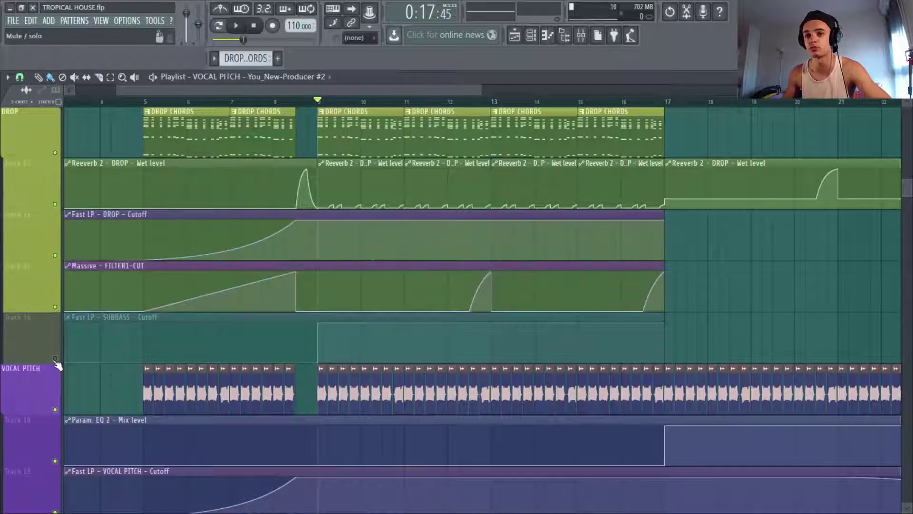
drag(56, 364, 57, 361)
key(space)
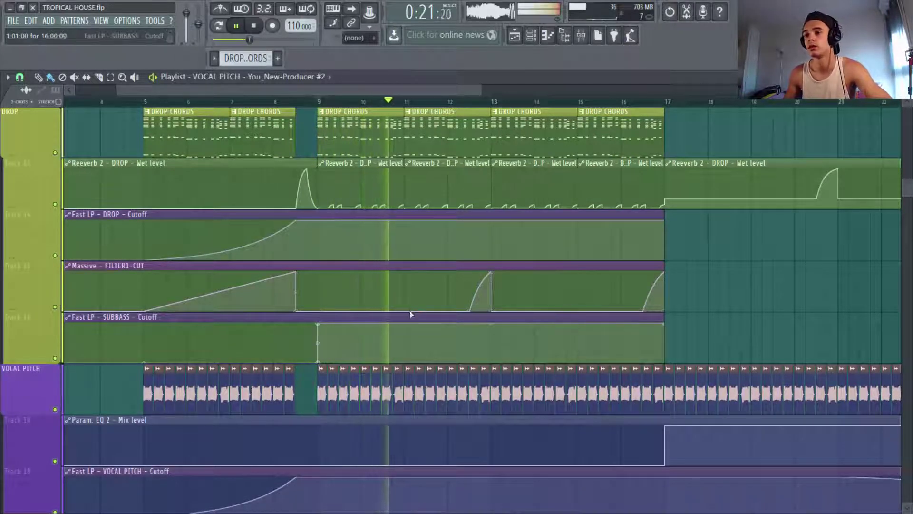
key(space)
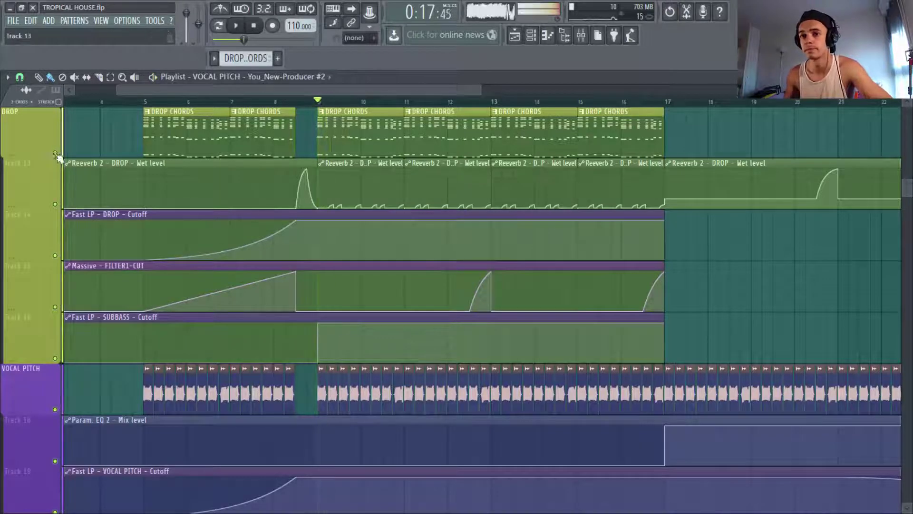
Play the full arrangement from bar 9, move the playhead to just before bar 17 and stop playback.
key(space)
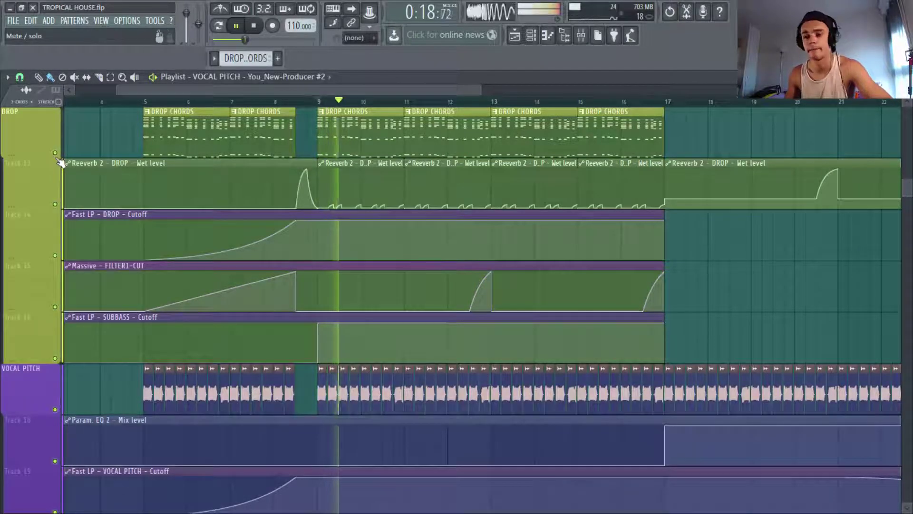
scroll(149, 254, down, 2)
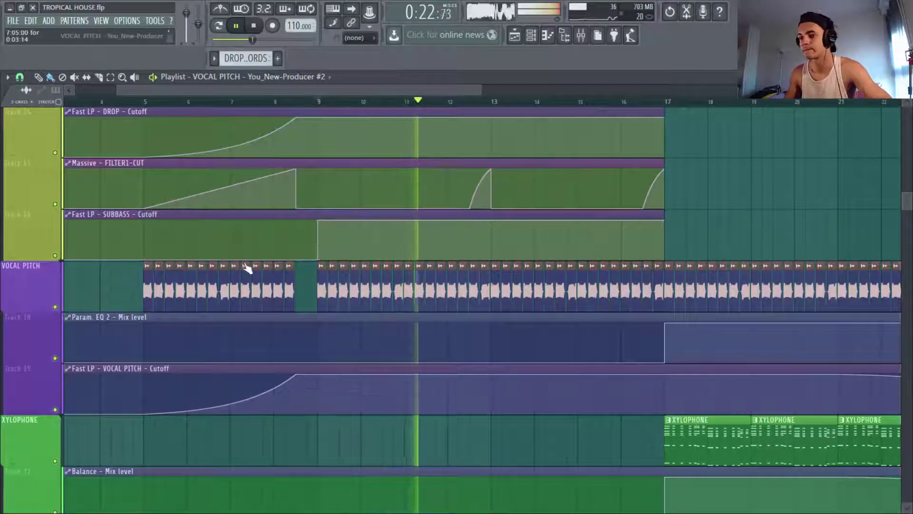
drag(482, 89, 629, 105)
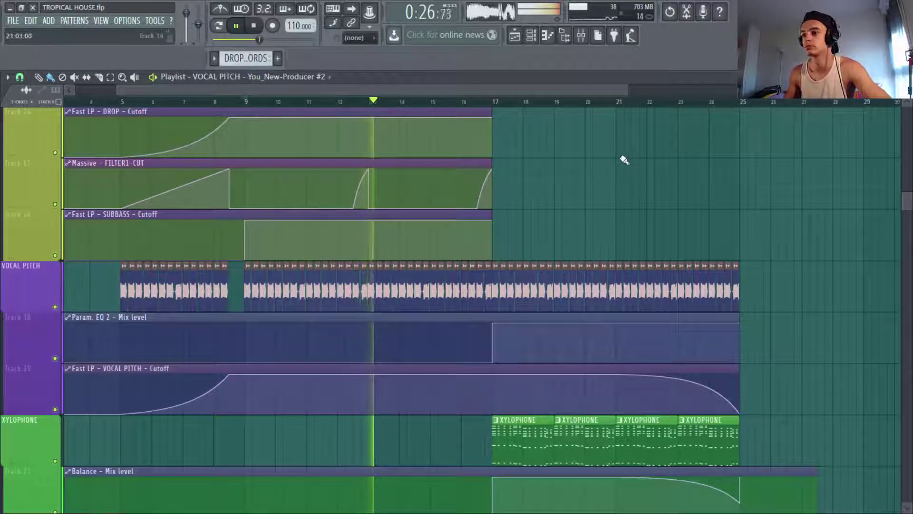
click(485, 102)
key(space)
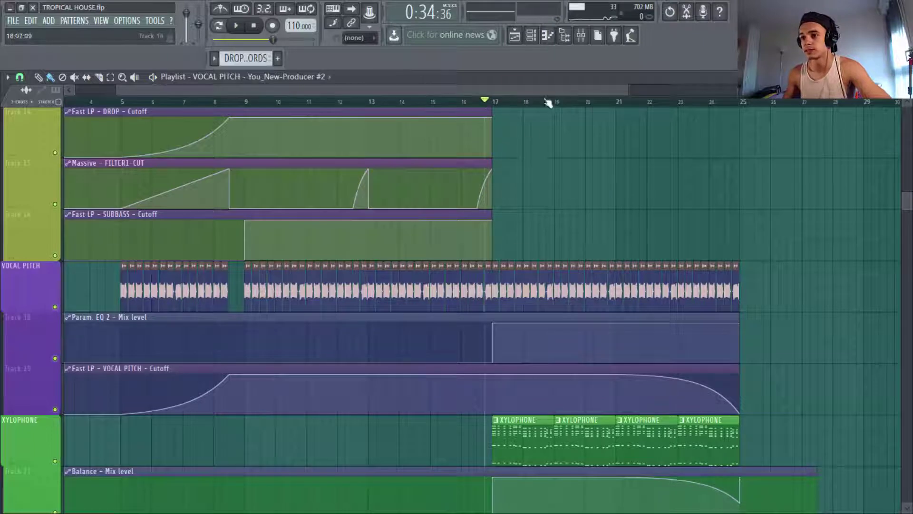
Examine the Param. EQ 2 mix level automation at bar 17 and play the vocals across that change.
drag(610, 401, 885, 442)
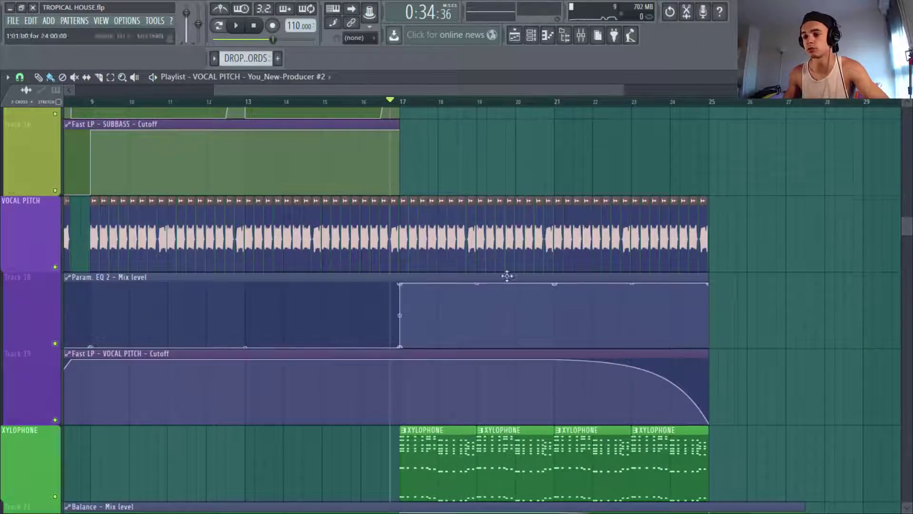
scroll(508, 274, down, 1)
key(space)
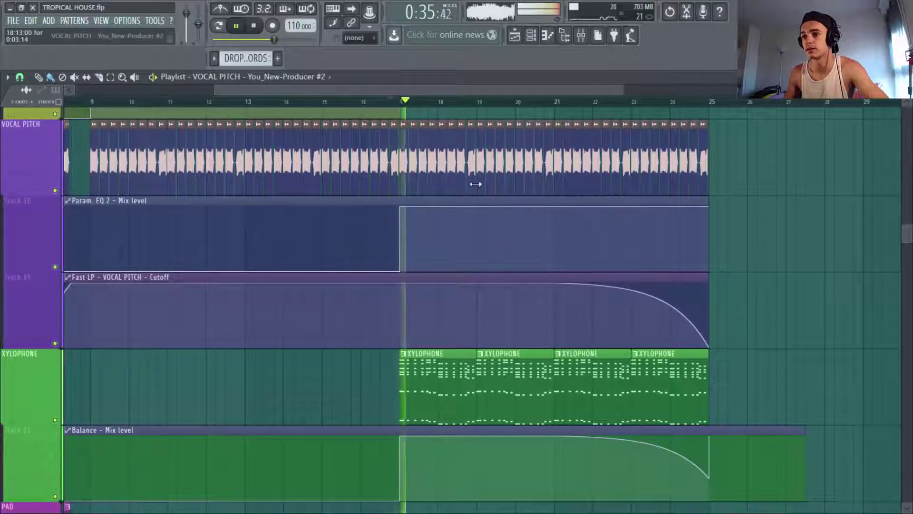
key(space)
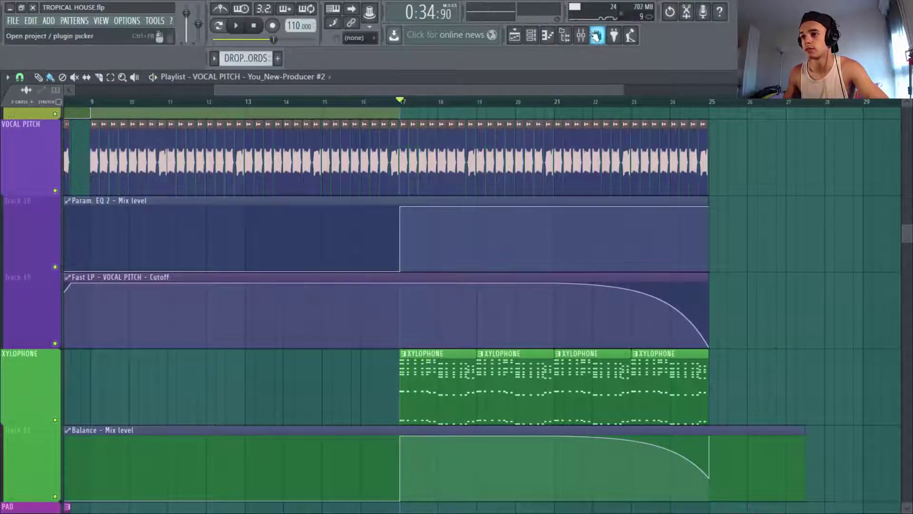
Load the Radio preset in the second Fruity parametric EQ 2 on the VOCAL PITCH mixer track.
click(596, 36)
drag(396, 261, 388, 303)
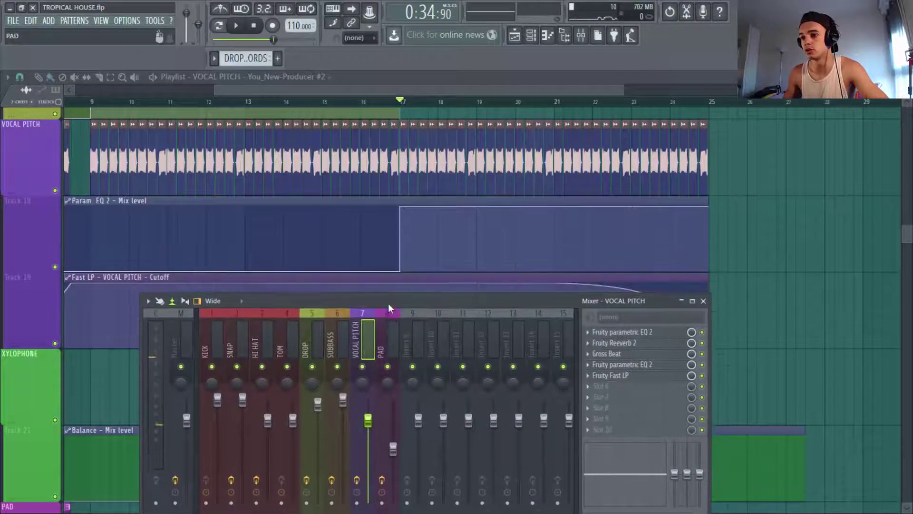
click(618, 366)
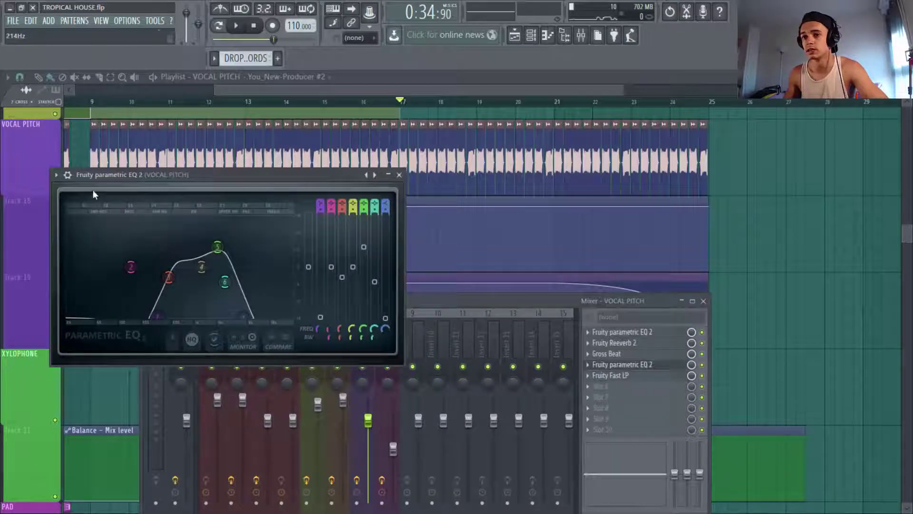
click(55, 176)
mouse_move(93, 210)
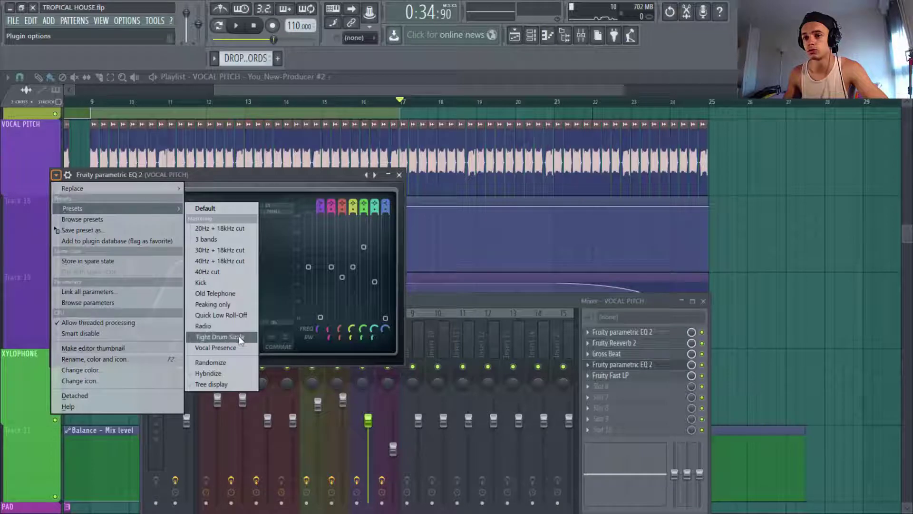
click(230, 327)
Play from bar 16 into bar 17 with the second VOCAL PITCH EQ open to watch its automated mix level switch.
drag(336, 176, 370, 290)
click(420, 289)
key(space)
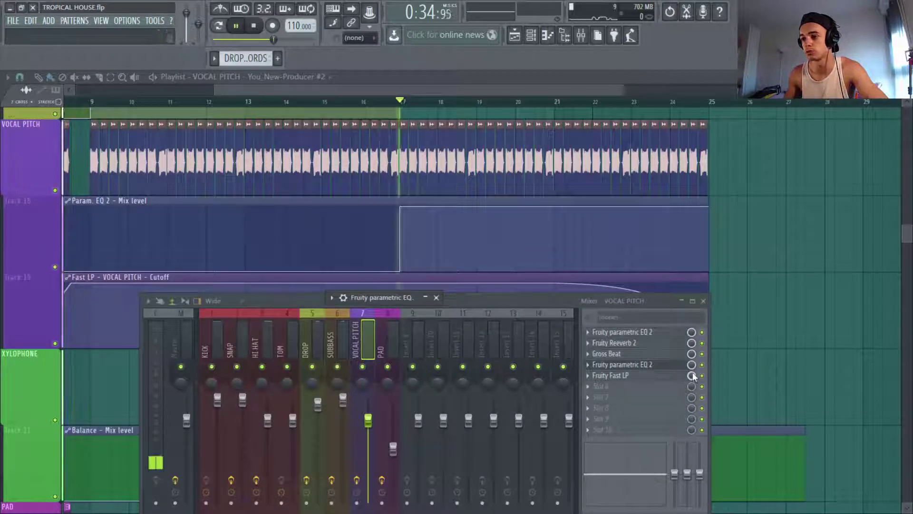
click(371, 101)
click(582, 36)
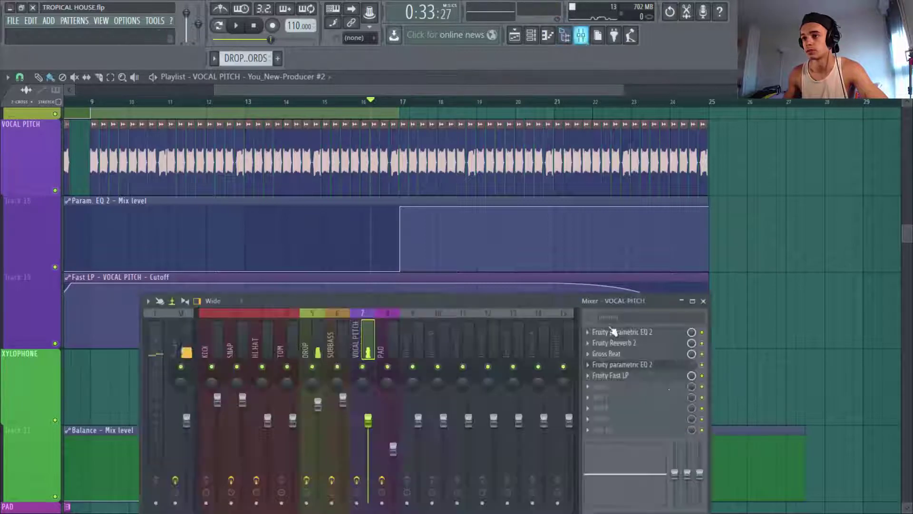
click(672, 366)
click(425, 298)
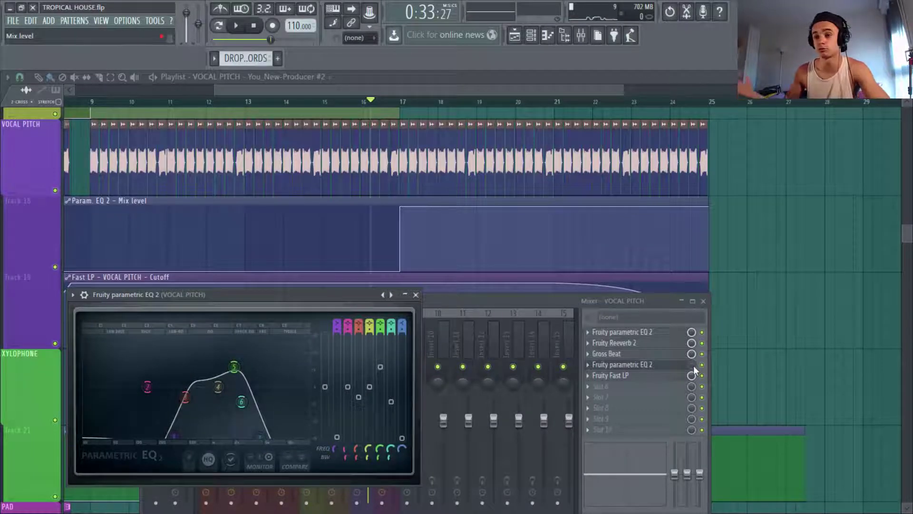
key(space)
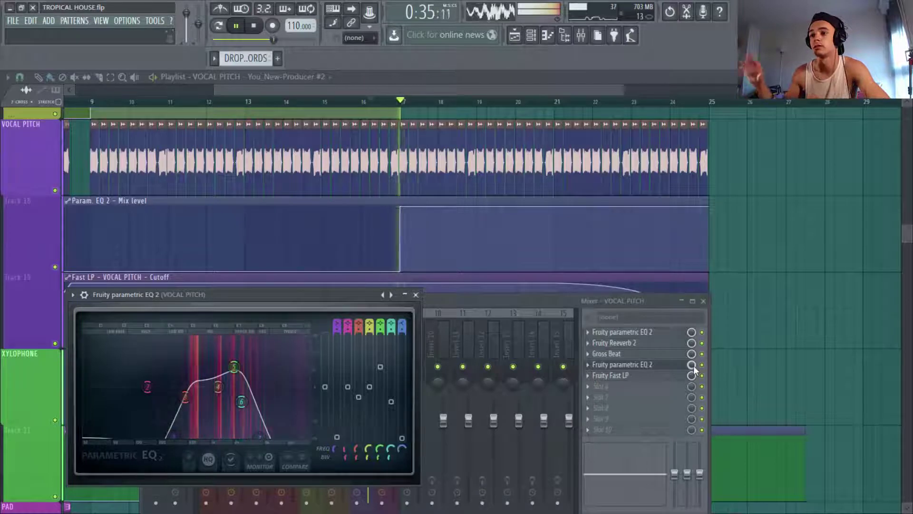
Solo the VOCAL PITCH tracks with the Param. EQ 2 mix level automation and play from bar 16 into bar 17.
click(504, 81)
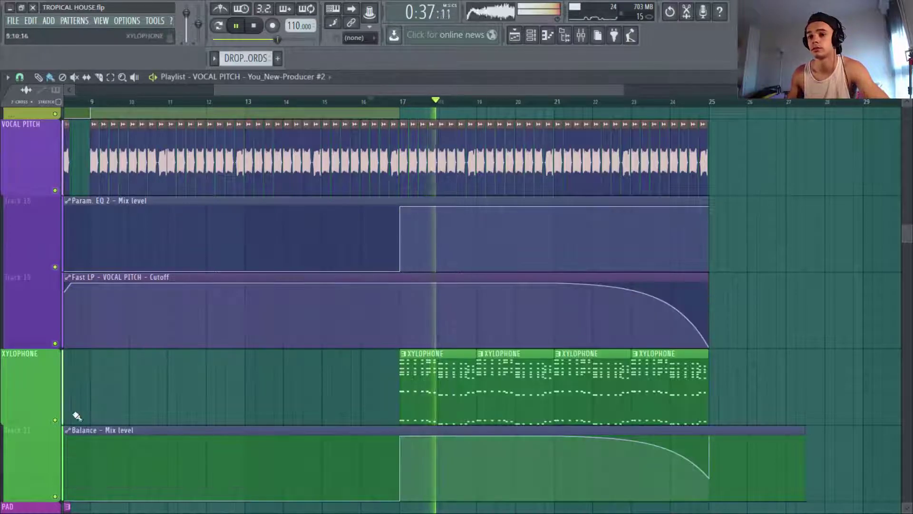
click(55, 420)
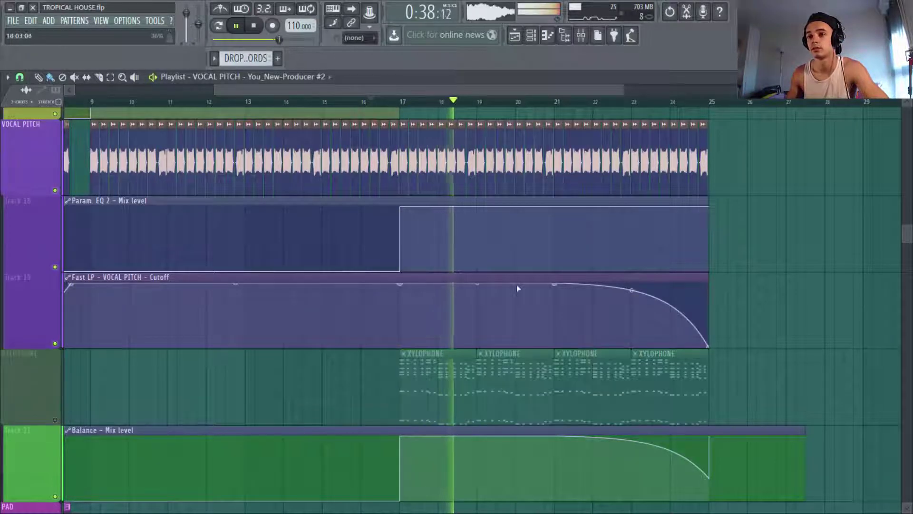
click(362, 102)
key(space)
right_click(55, 190)
key(space)
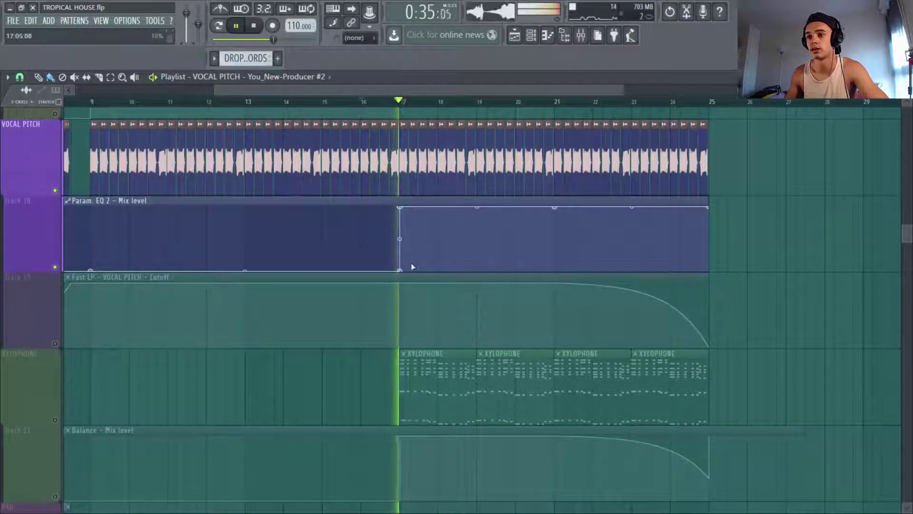
key(space)
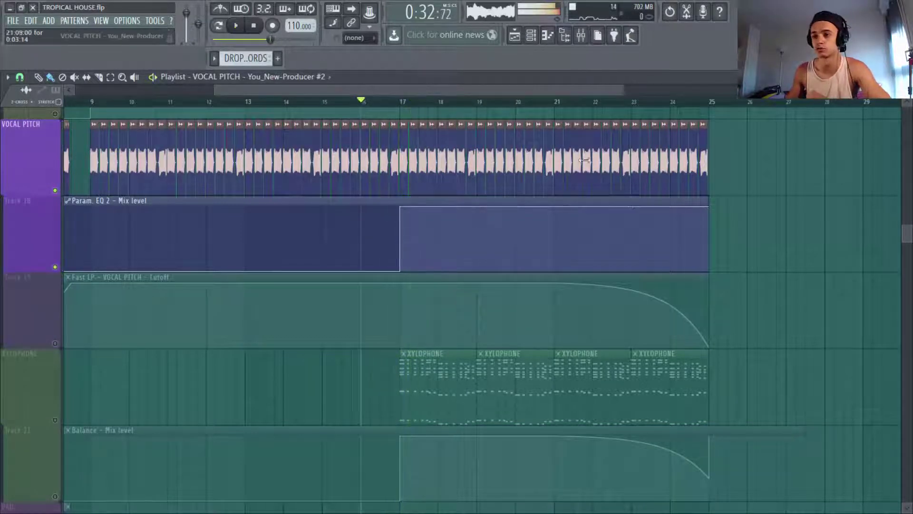
Enable the Fast LP cutoff automation for VOCAL PITCH, play its fade from just after bar 23 and check the mixer track's effect slots.
drag(625, 89, 731, 90)
drag(705, 90, 641, 93)
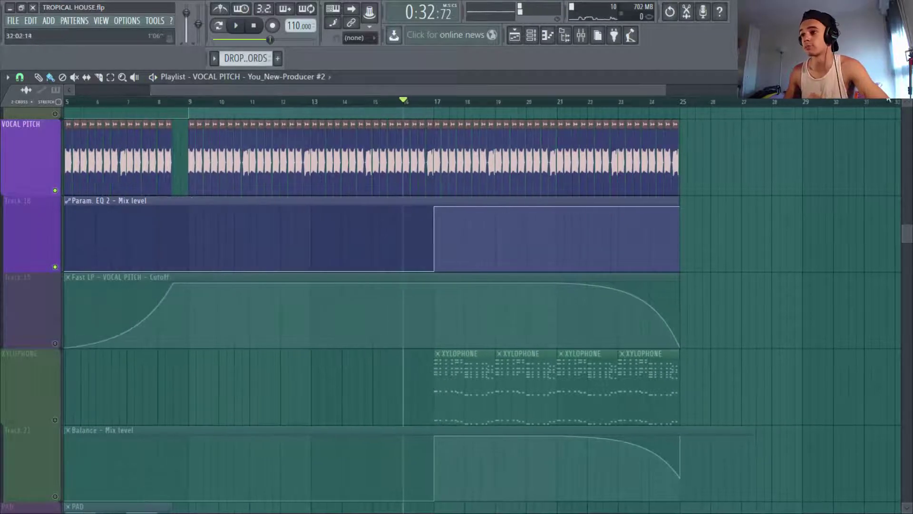
scroll(476, 305, down, 2)
scroll(791, 187, up, 2)
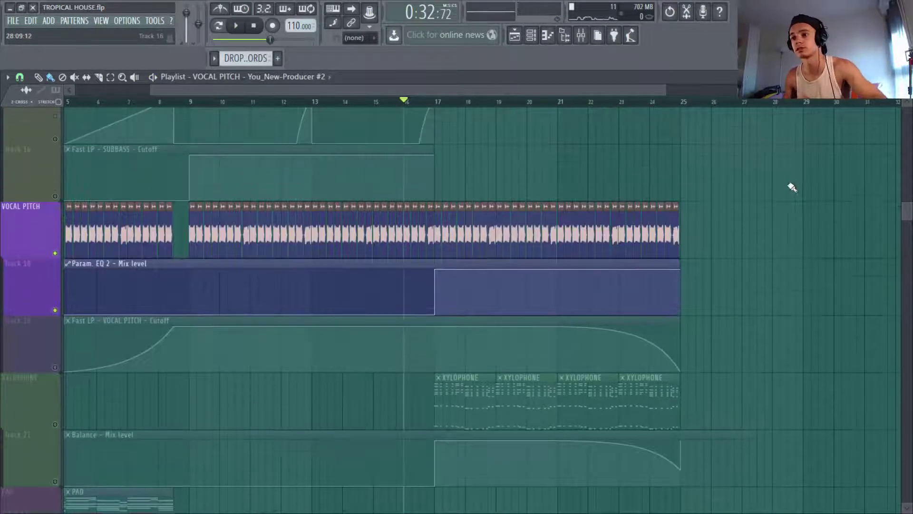
click(55, 328)
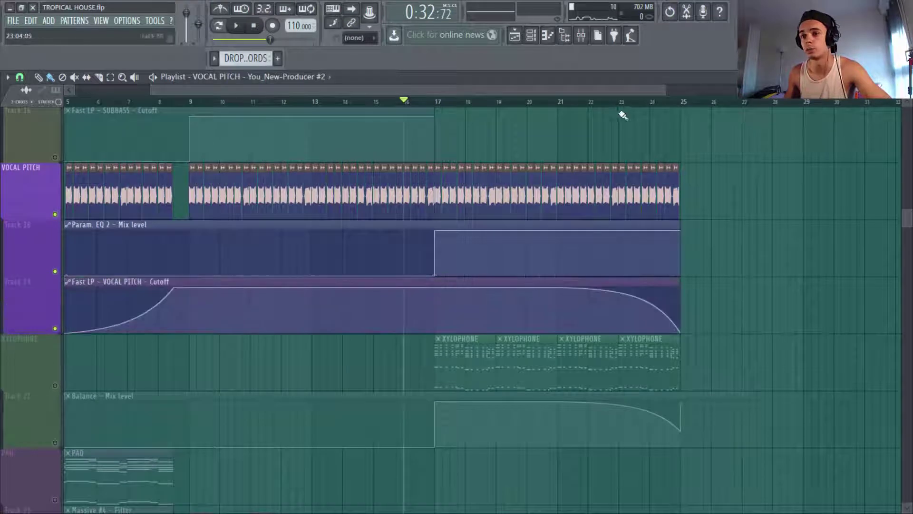
click(628, 102)
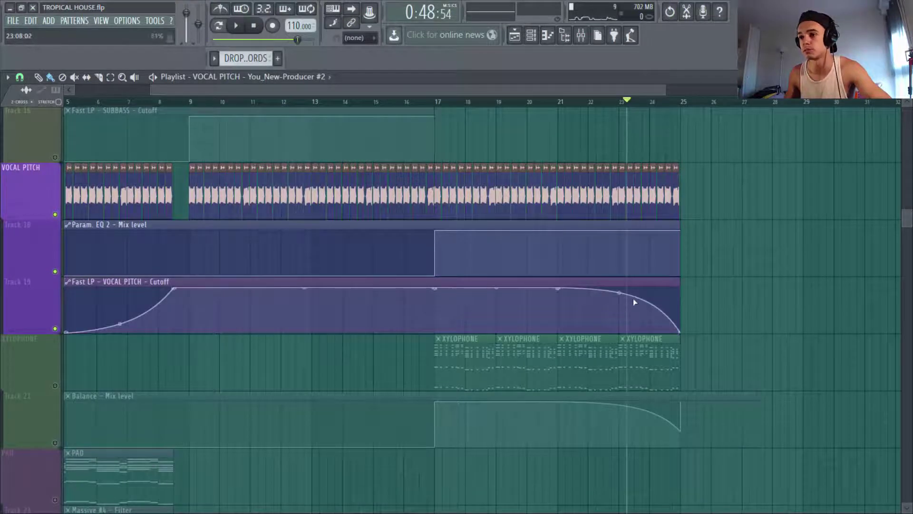
key(space)
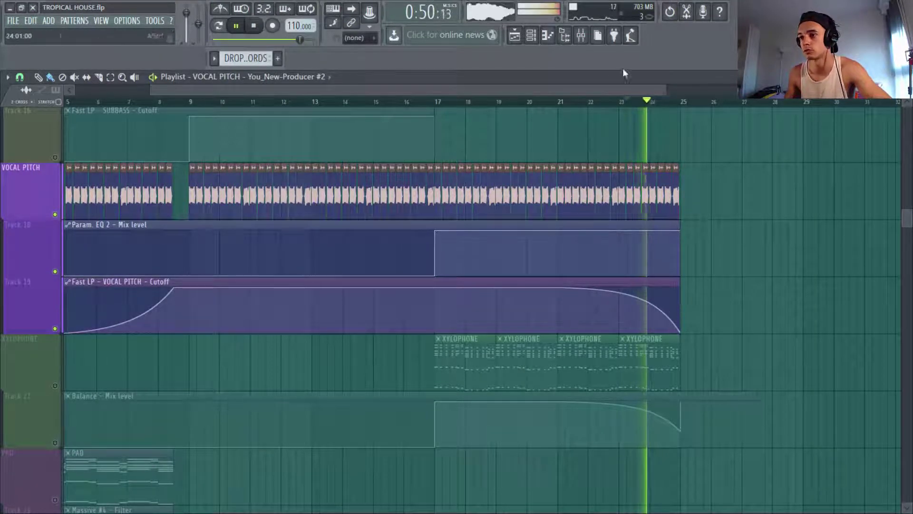
click(581, 35)
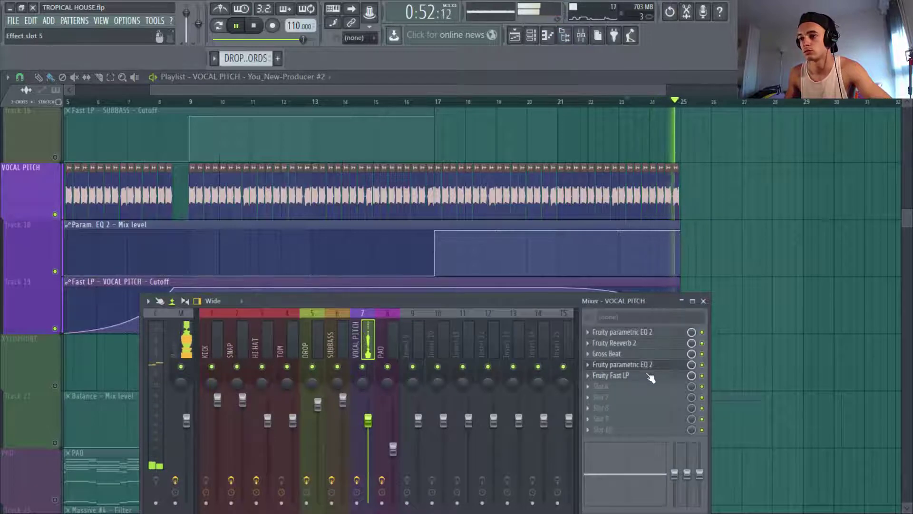
key(space)
key(F9)
drag(566, 90, 540, 90)
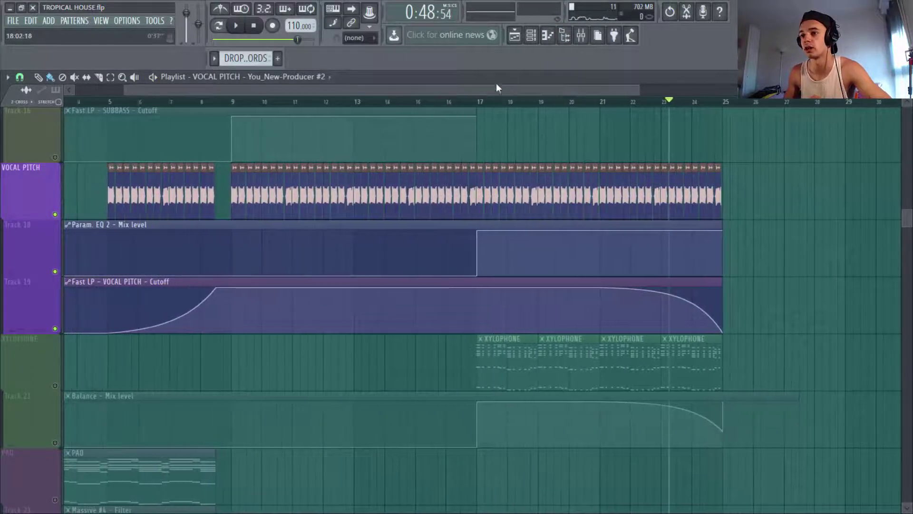
Place the playhead at bar 17 and solo the XYLOPHONE track together with its Balance mix level automation.
click(478, 101)
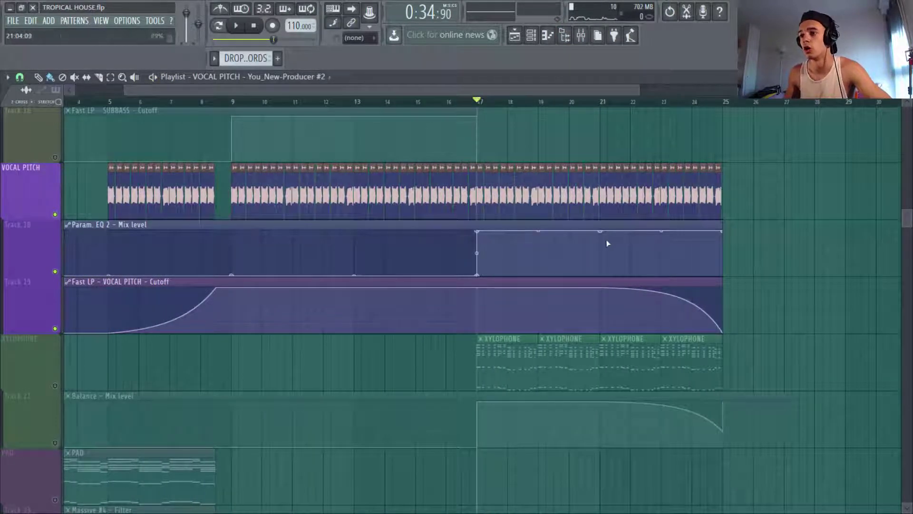
scroll(610, 240, down, 2)
scroll(594, 249, up, 2)
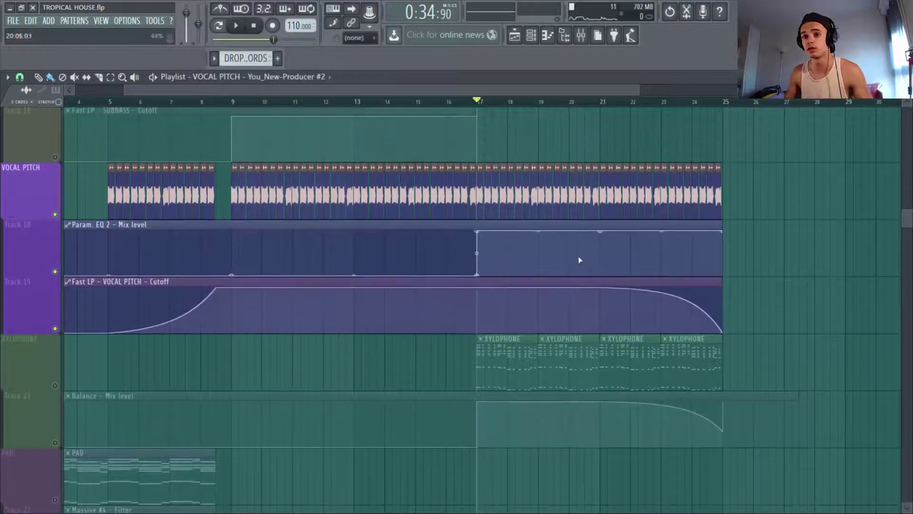
scroll(574, 259, down, 4)
right_click(56, 271)
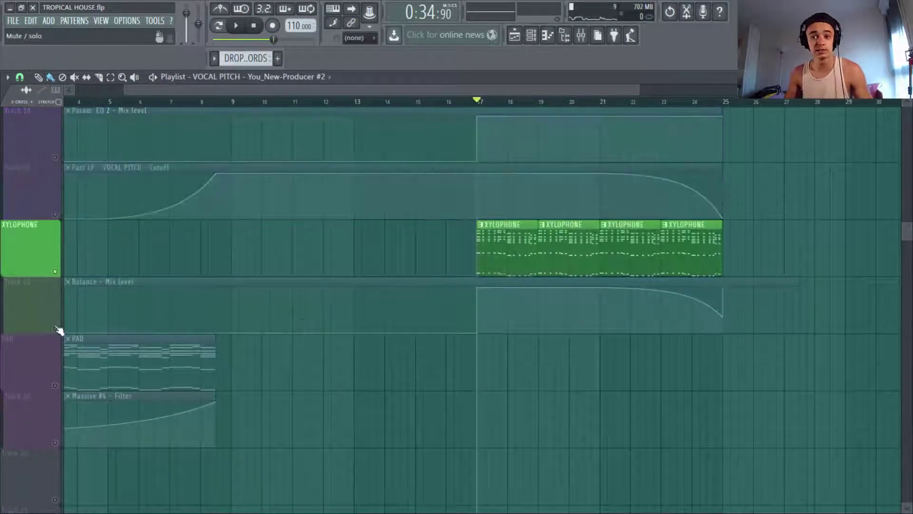
click(56, 329)
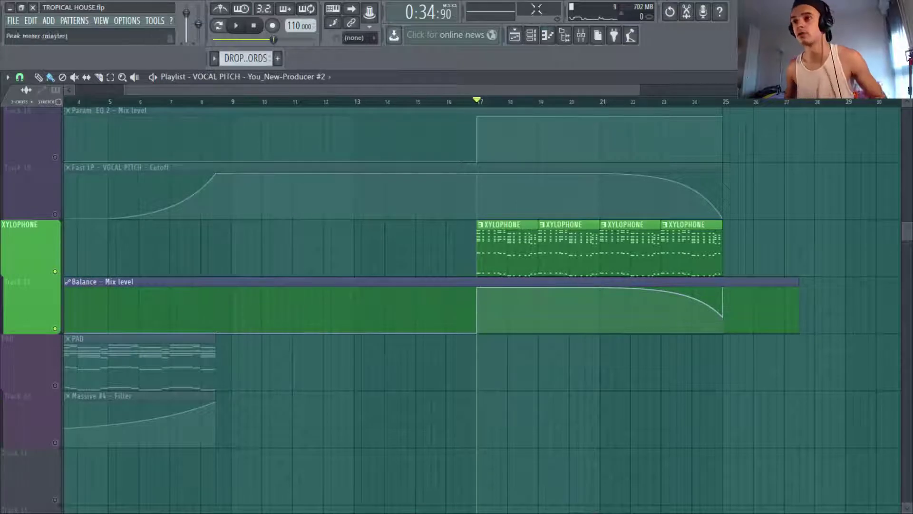
Select the XYLOPHONE pattern, show its unsorted channels and play the pattern in pattern mode.
click(532, 36)
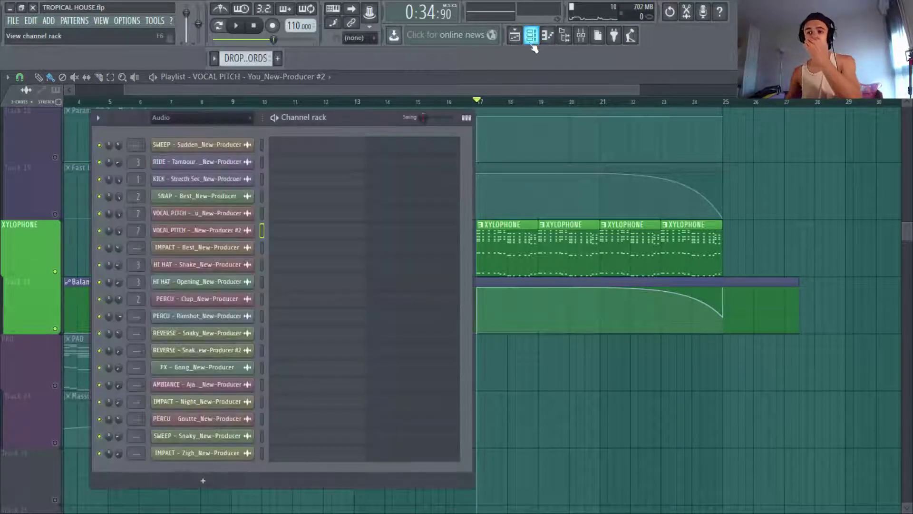
click(214, 58)
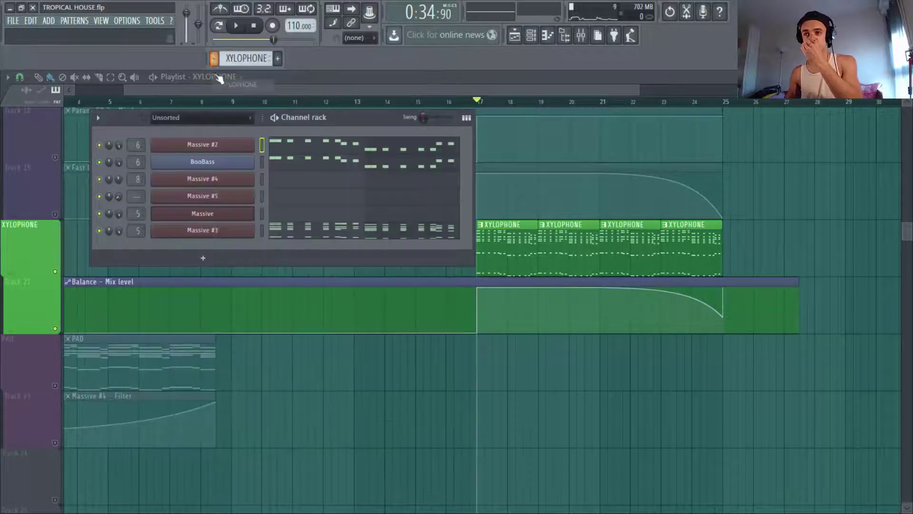
click(236, 84)
click(217, 27)
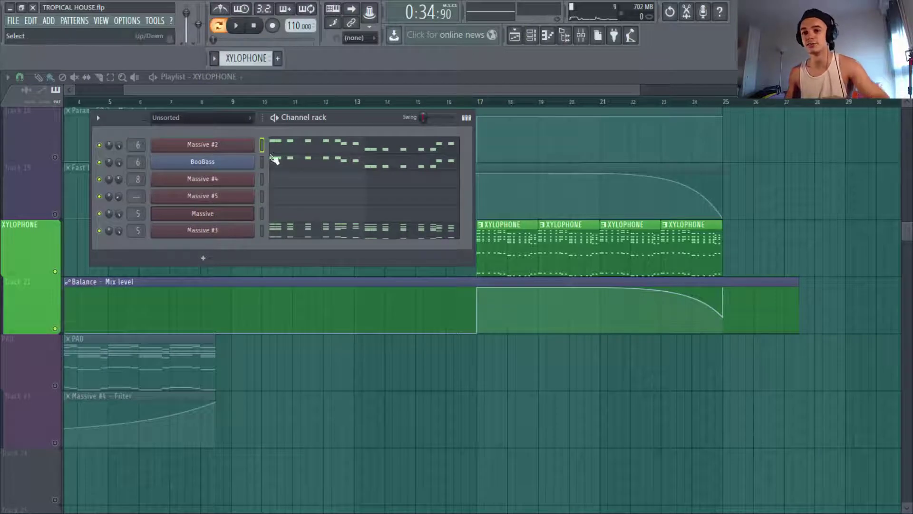
key(space)
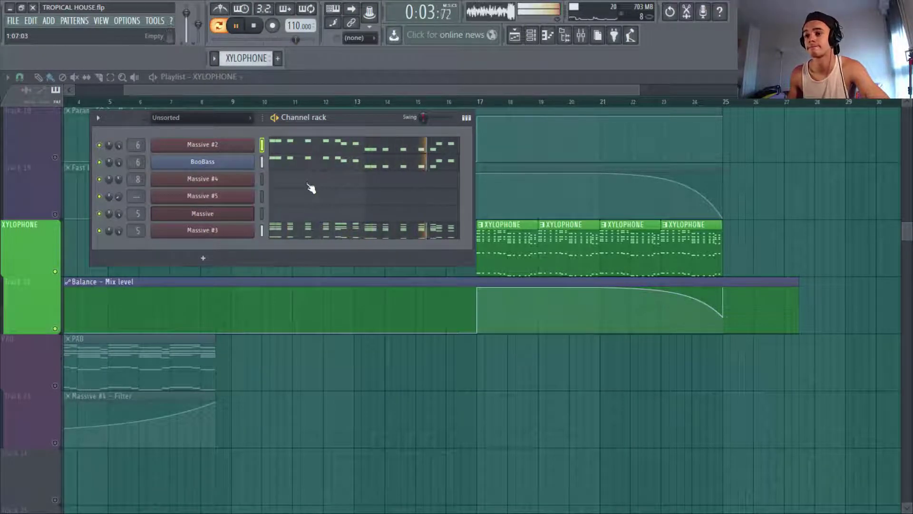
key(space)
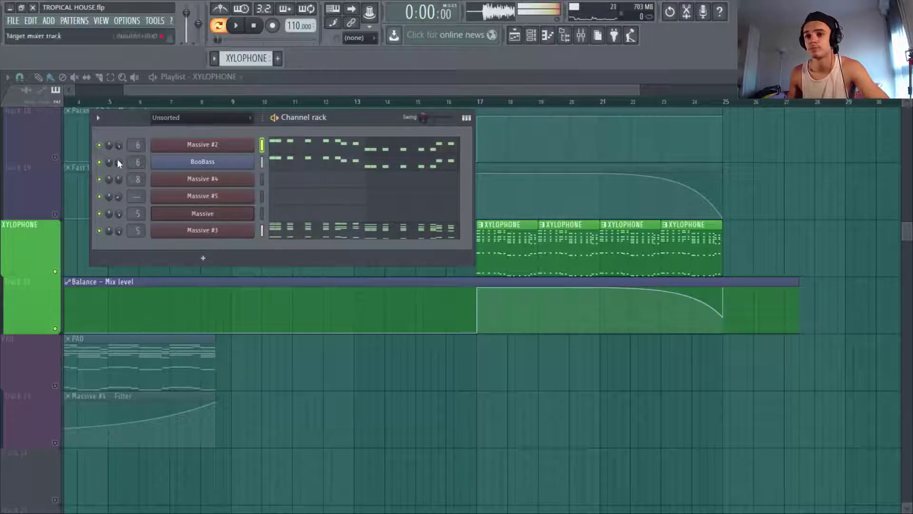
With Massive #2 and BooBass muted, inspect the xylophone pluck preset loaded in Massive #3.
click(194, 232)
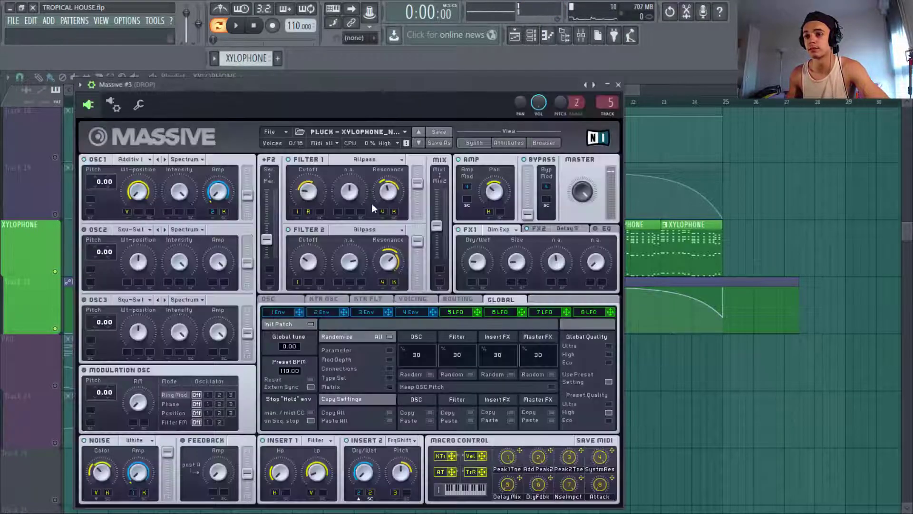
drag(371, 81, 441, 81)
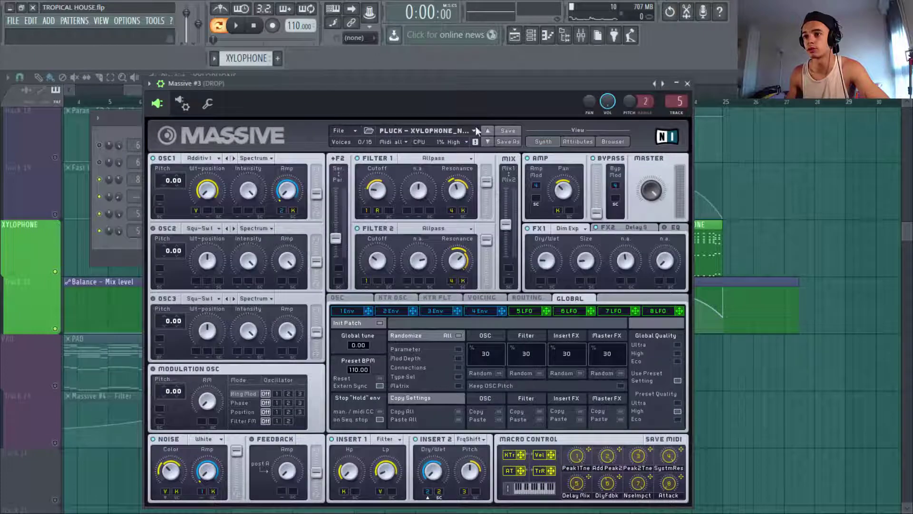
click(688, 84)
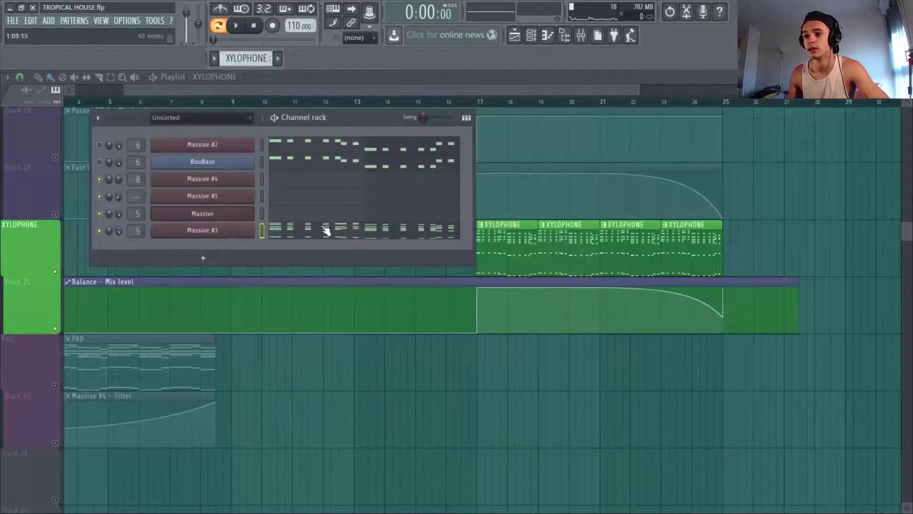
Examine and play the two-bar Massive #3 chord notes in the piano roll.
click(327, 230)
ctrl+right_click(368, 194)
key(b)
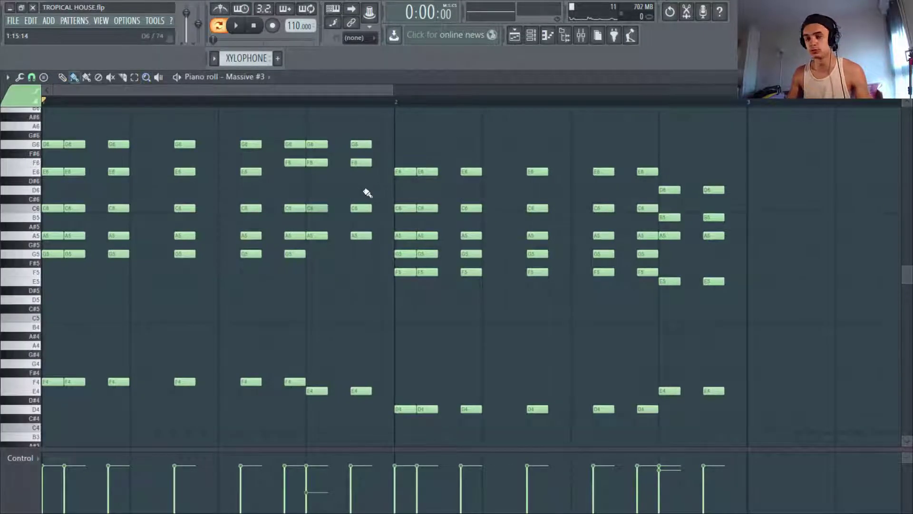
key(space)
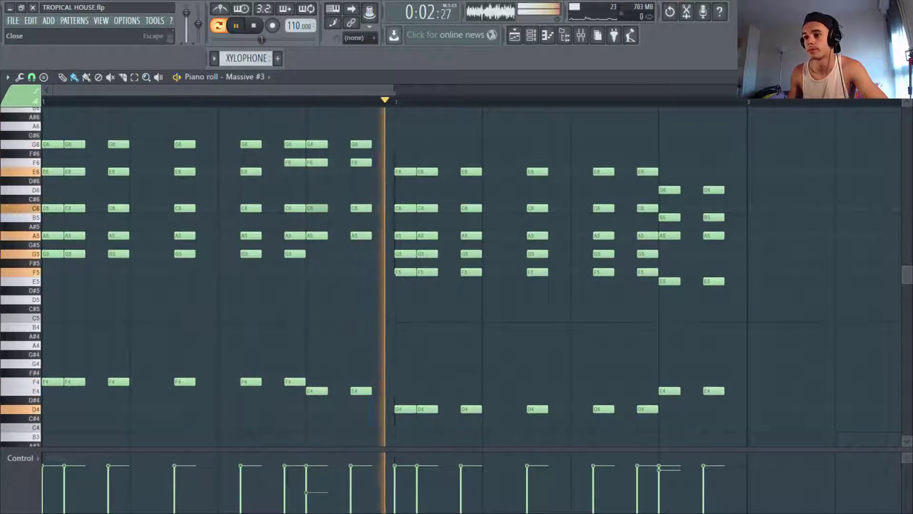
click(907, 77)
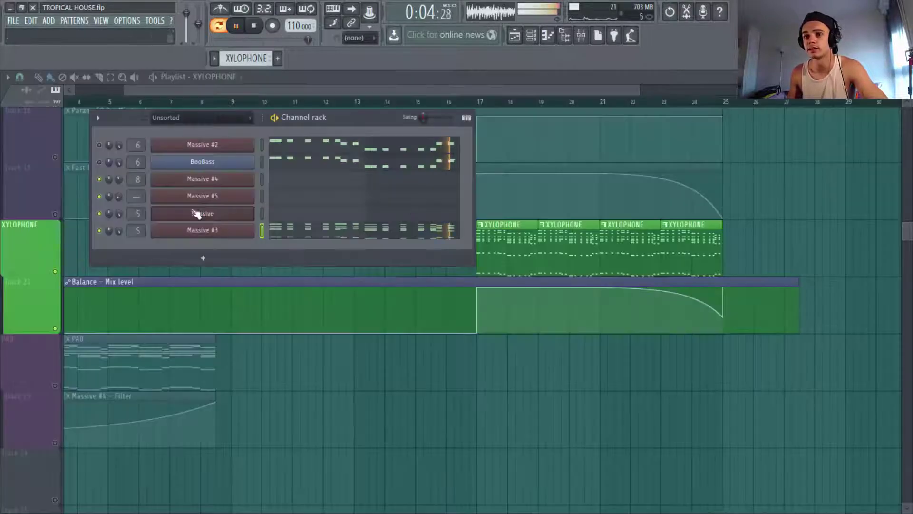
key(space)
Play Massive #2 and BooBass with Massive #3 muted, and replay the XYLOPHONE pattern with all its channels enabled.
scroll(102, 232, up, 4)
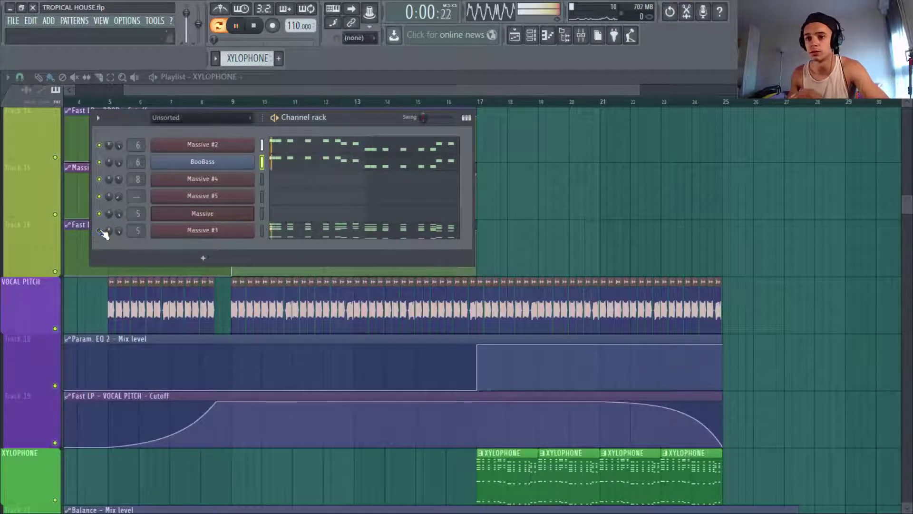
key(space)
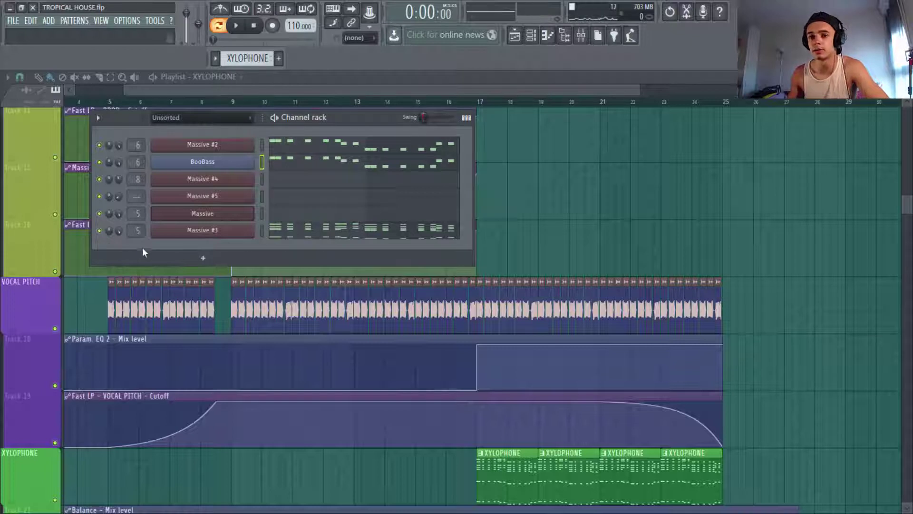
key(space)
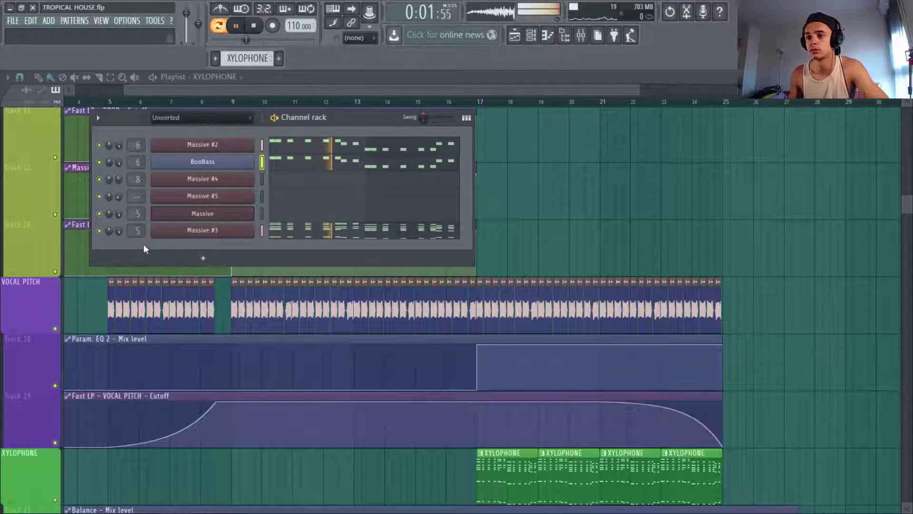
Play the full arrangement in song mode from bar 17 to hear the xylophone section, and stop playback.
key(F6)
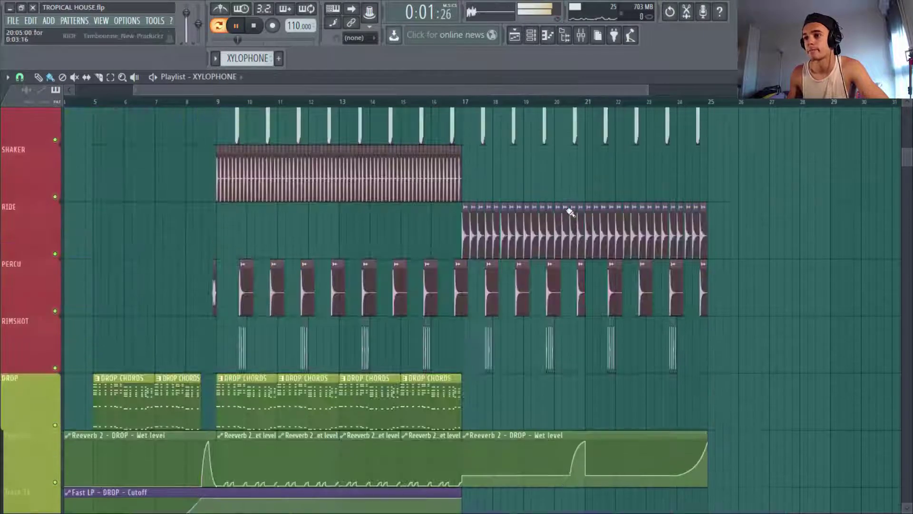
scroll(569, 212, up, 4)
drag(908, 102, 907, 83)
key(space)
click(462, 102)
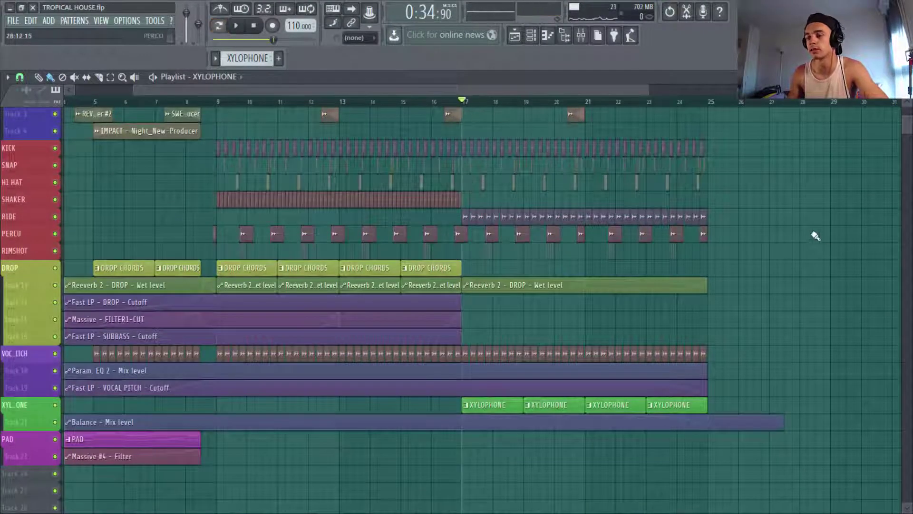
key(space)
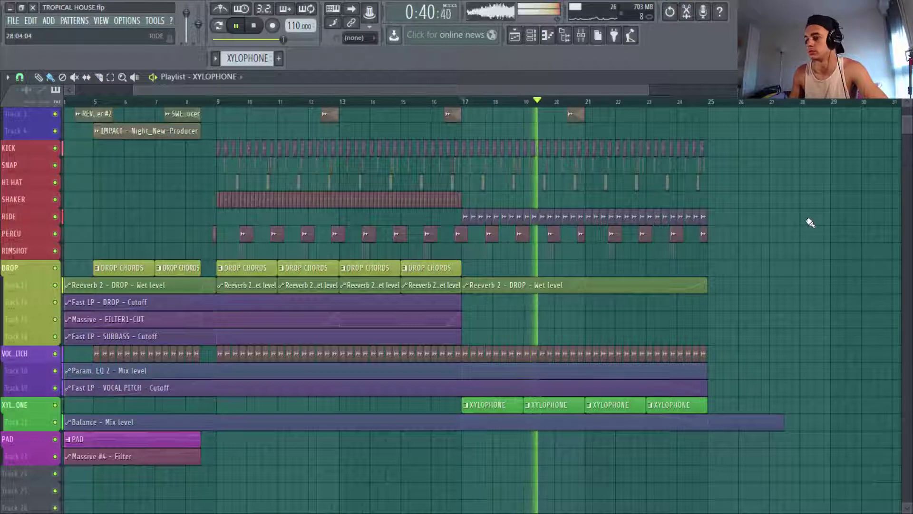
scroll(800, 236, up, 2)
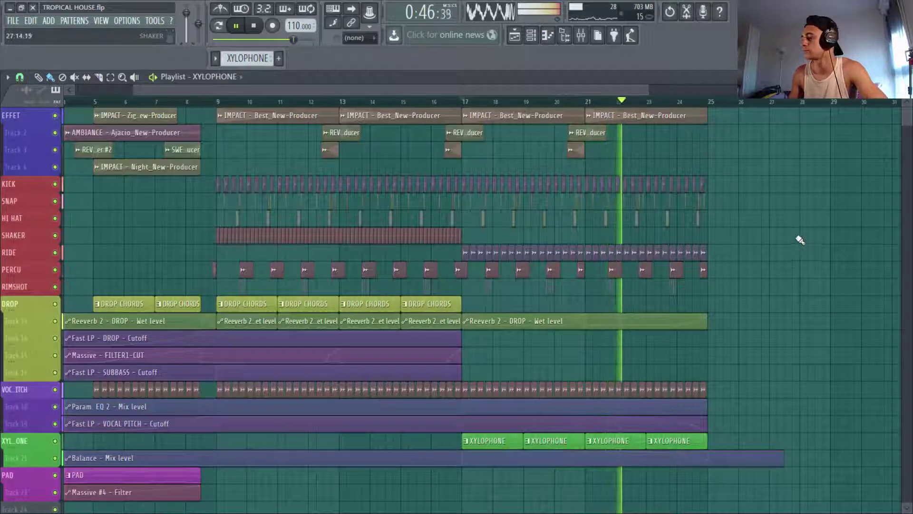
key(space)
Solo the SYNTHES track together with its Massive #4 filter automation in the opening bars.
drag(647, 90, 441, 116)
scroll(310, 200, down, 5)
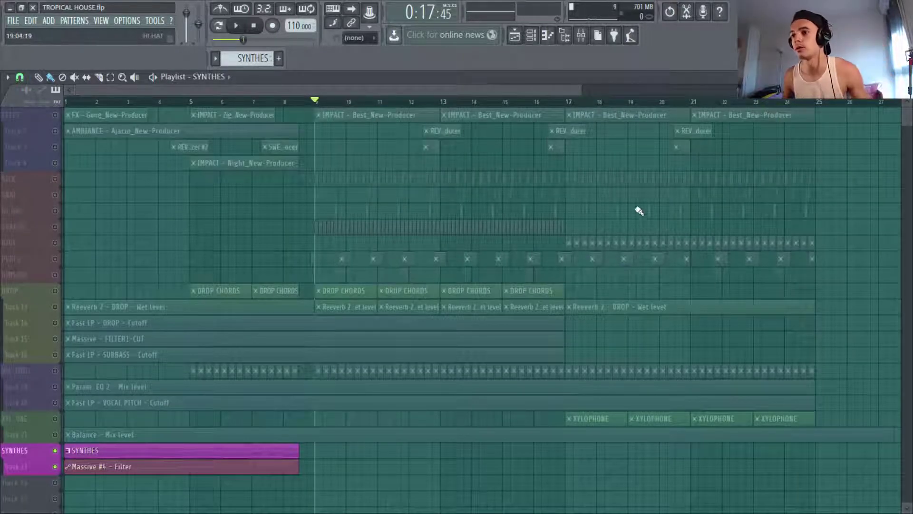
drag(581, 90, 351, 90)
scroll(330, 219, down, 1)
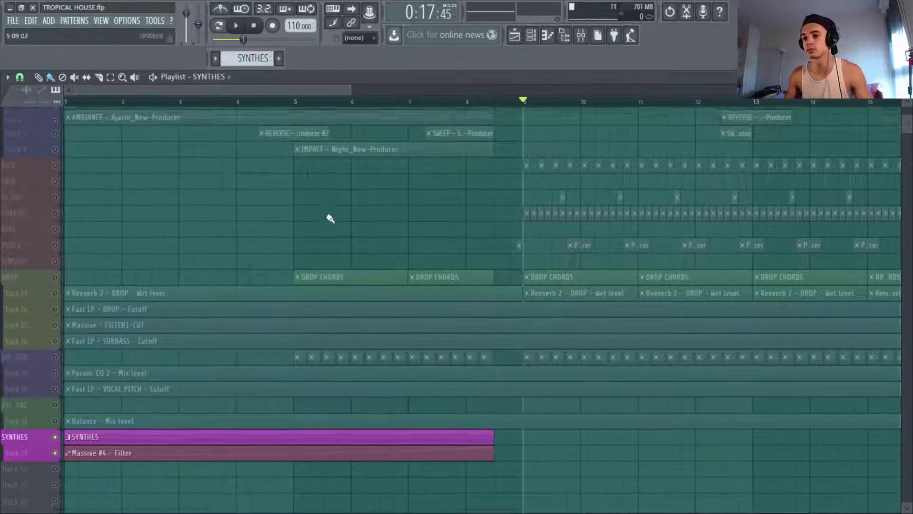
Return the playback position to bar 1 and play the SYNTHES pattern in pattern mode with the channel rack open.
scroll(331, 218, down, 3)
drag(907, 90, 906, 61)
scroll(234, 231, down, 5)
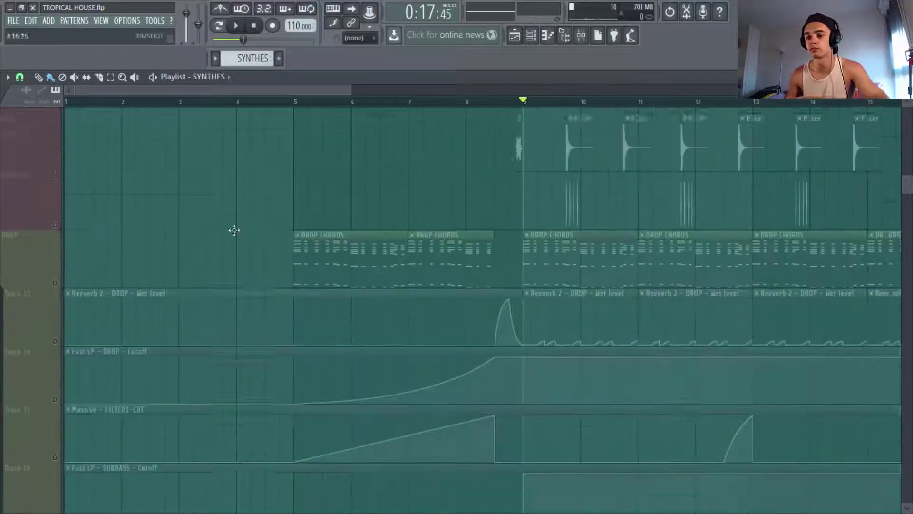
scroll(228, 230, down, 5)
click(92, 101)
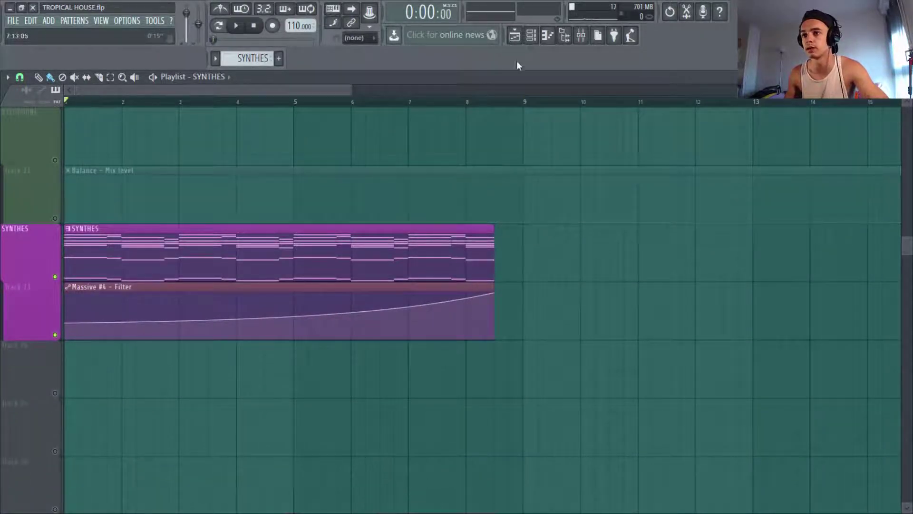
click(532, 35)
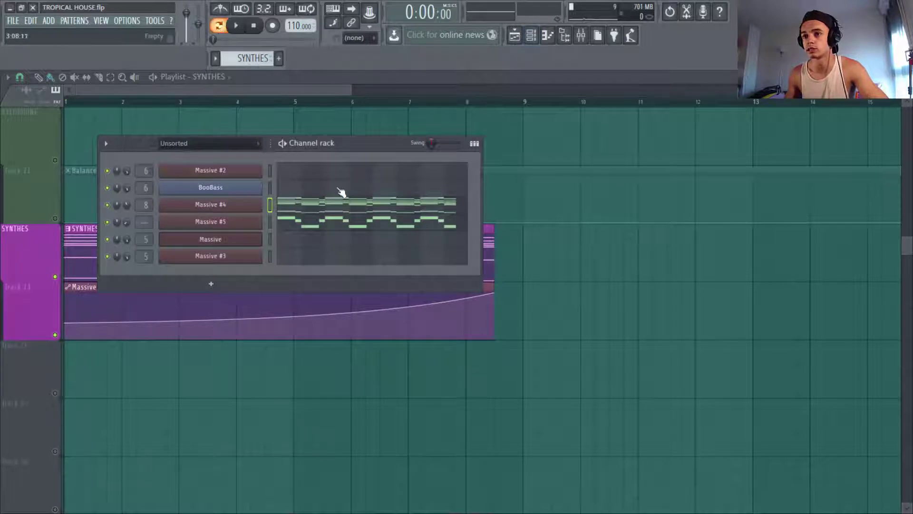
key(space)
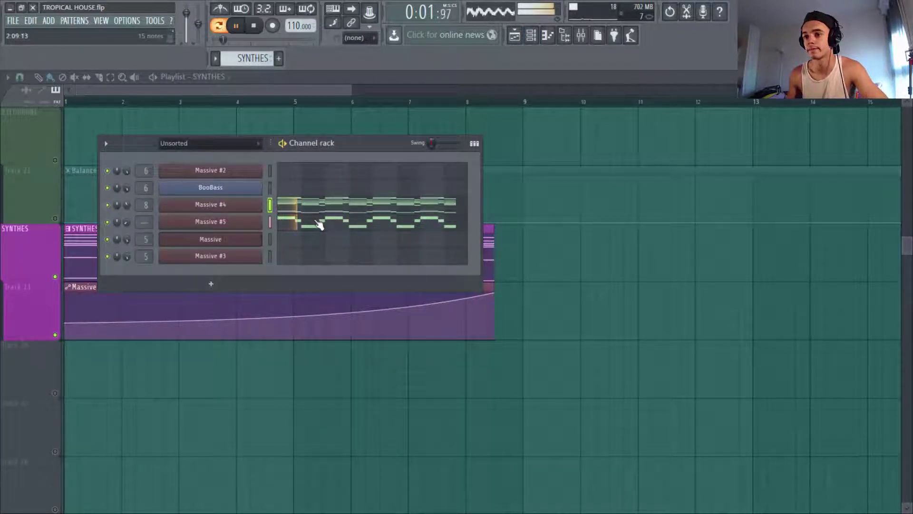
key(space)
Inspect the Massive #4 synth and its SYNTHES - SHIO preset, and close the plugin window.
click(229, 205)
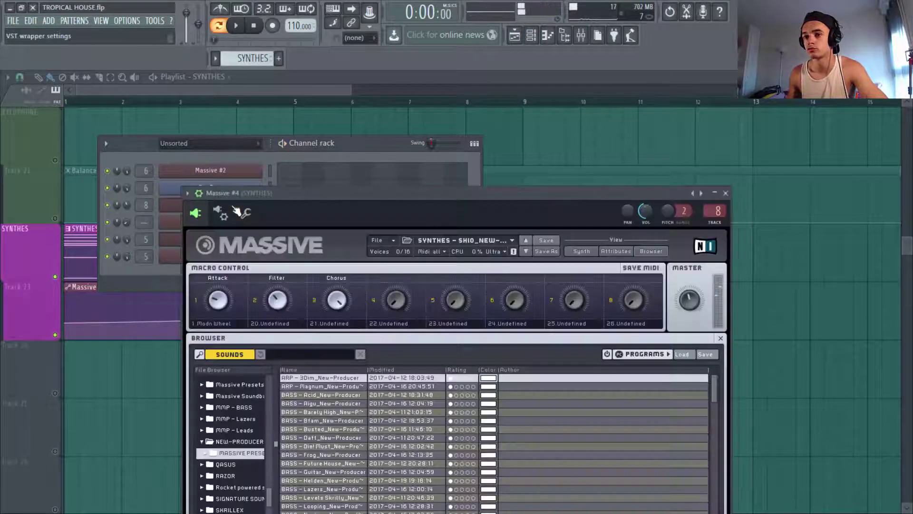
drag(566, 189, 533, 180)
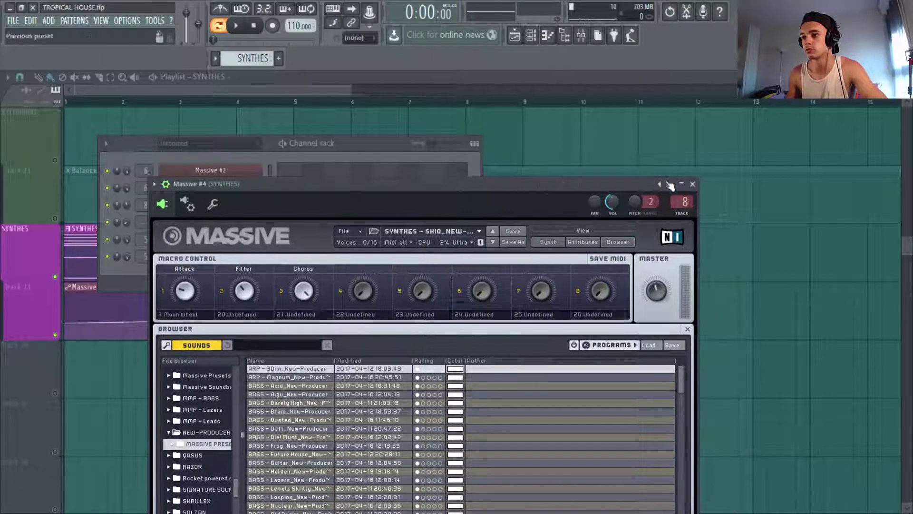
click(693, 184)
Examine the full Massive #4 chord progression in the piano roll, and replay the pattern from the channel rack.
click(401, 206)
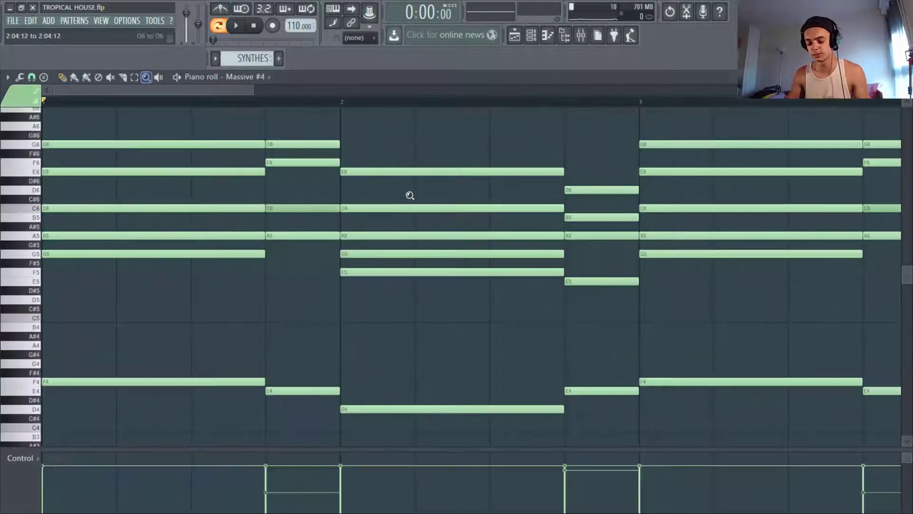
right_click(410, 195)
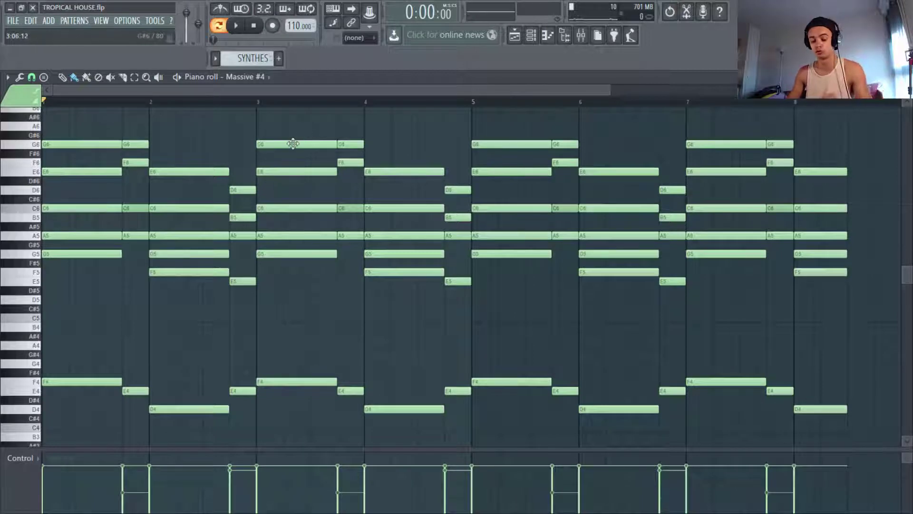
key(Escape)
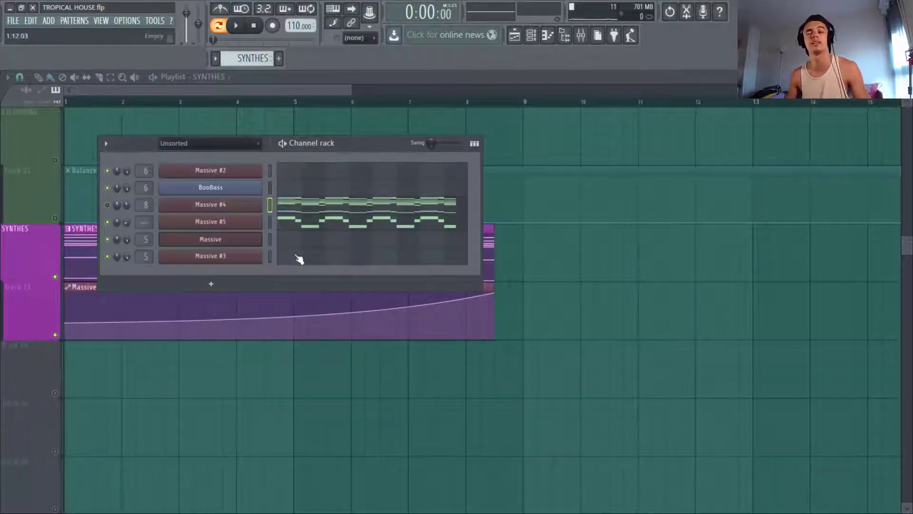
key(space)
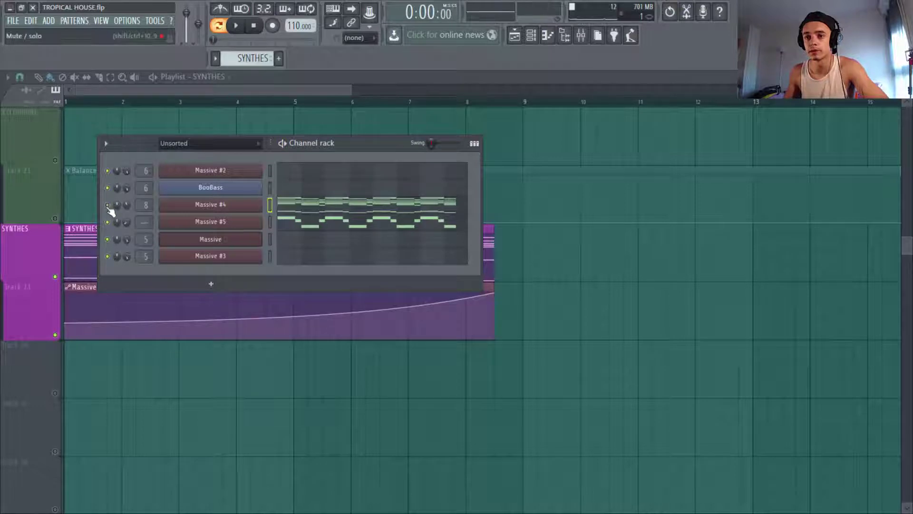
Reopen the Massive #4 synth, place its window detached below the Filter automation clip, and hide the channel rack.
click(230, 212)
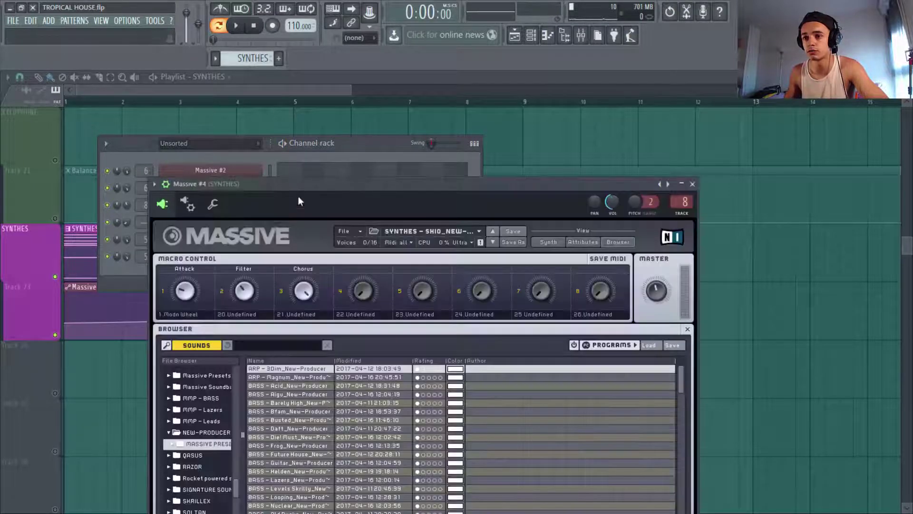
drag(298, 196, 364, 370)
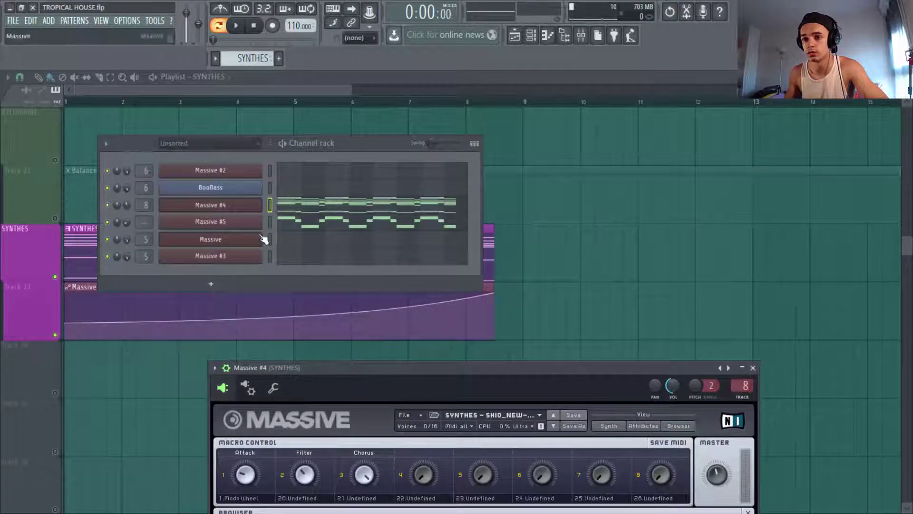
click(226, 368)
click(238, 495)
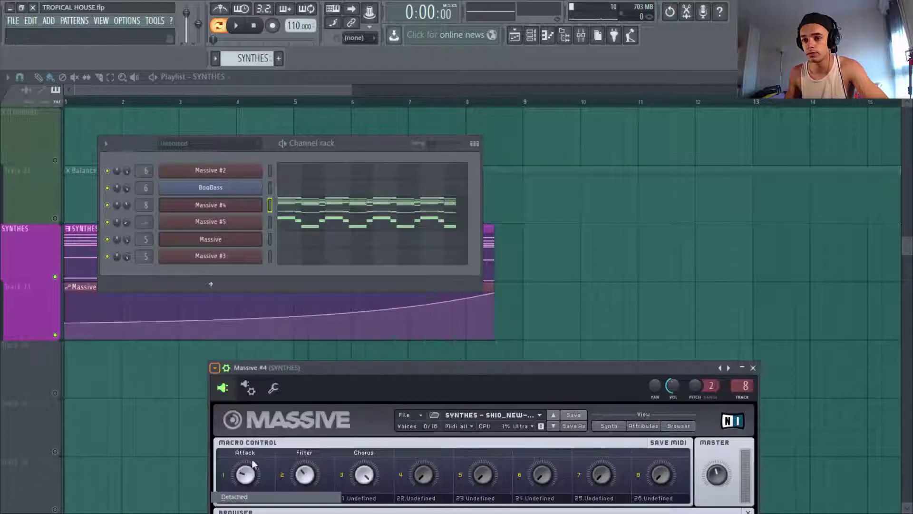
click(301, 87)
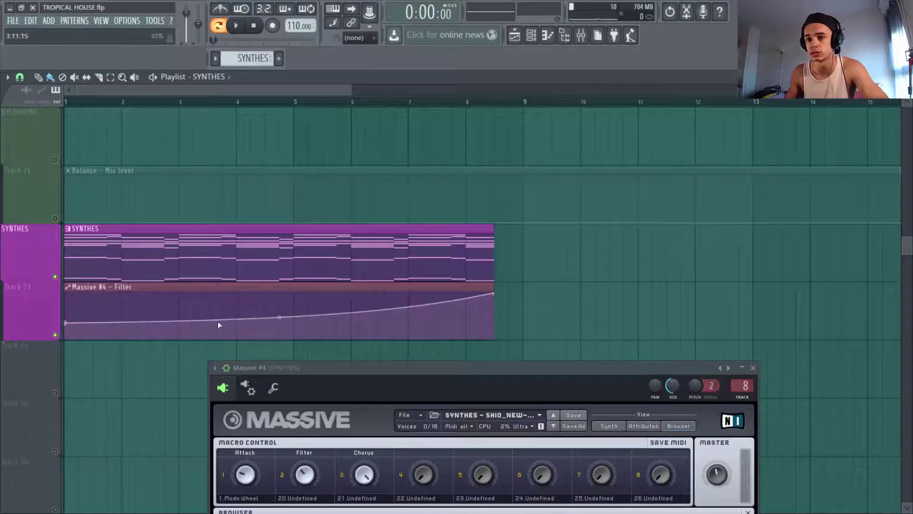
Play the SYNTHES section in song mode to watch the automated Filter macro move, and close the Massive #4 window.
key(space)
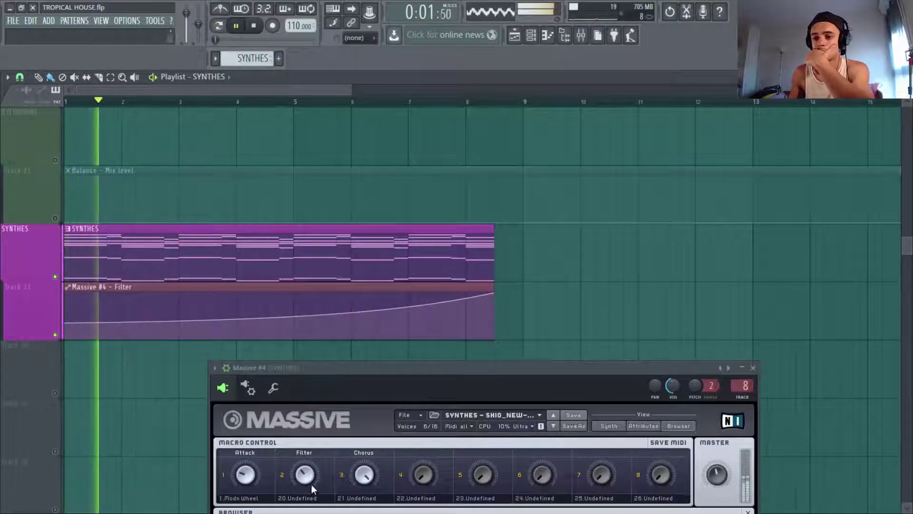
click(295, 103)
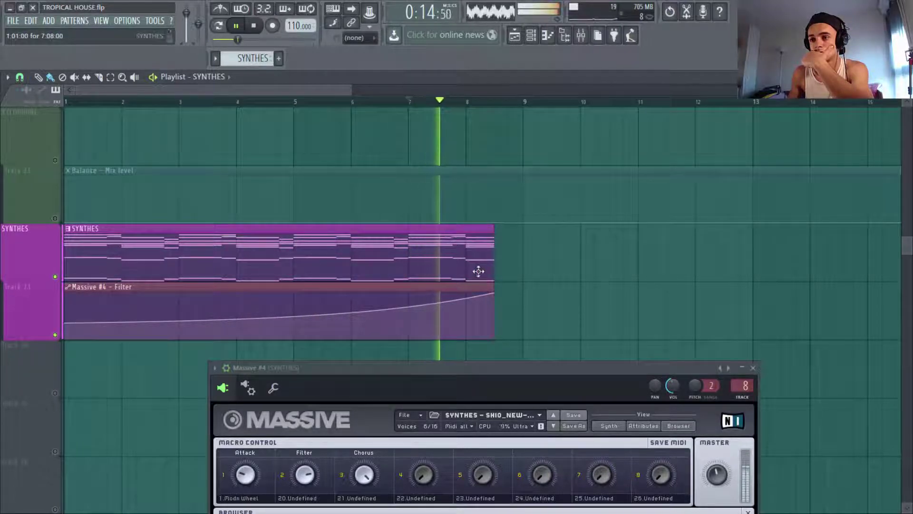
key(space)
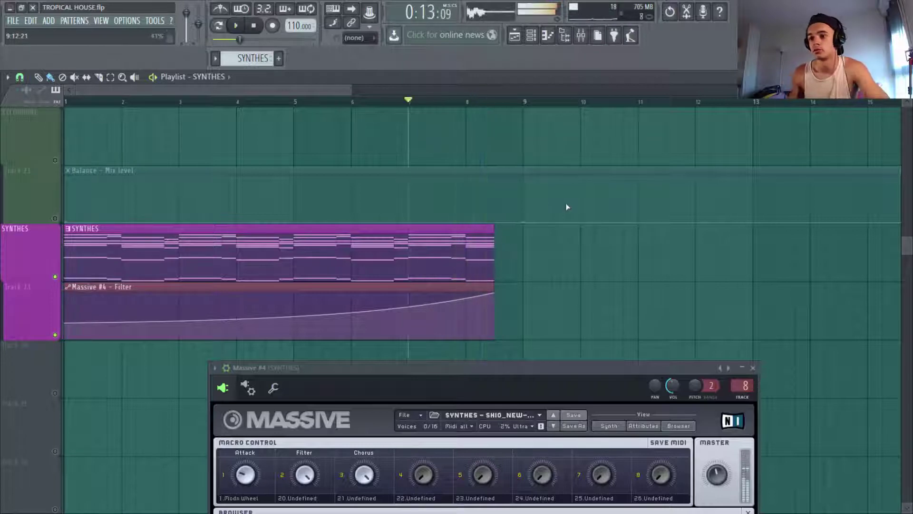
click(753, 367)
Enable the DROP track with its four automation tracks, and play the drop chords build-up from bar 5.
scroll(542, 327, up, 6)
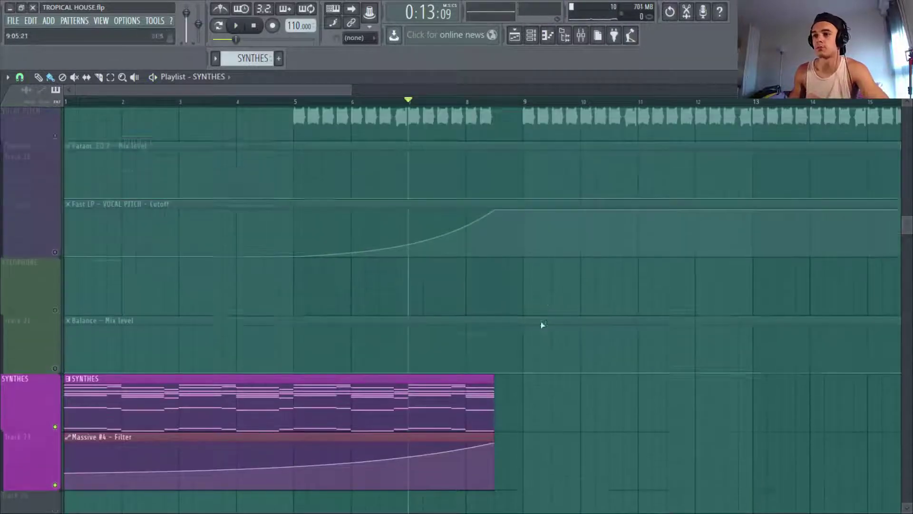
drag(907, 90, 907, 105)
click(295, 103)
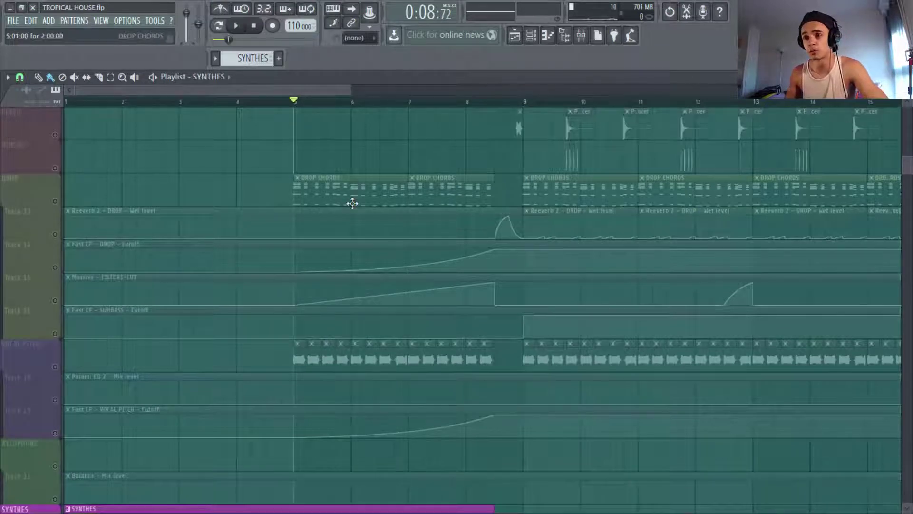
scroll(304, 203, up, 1)
click(57, 236)
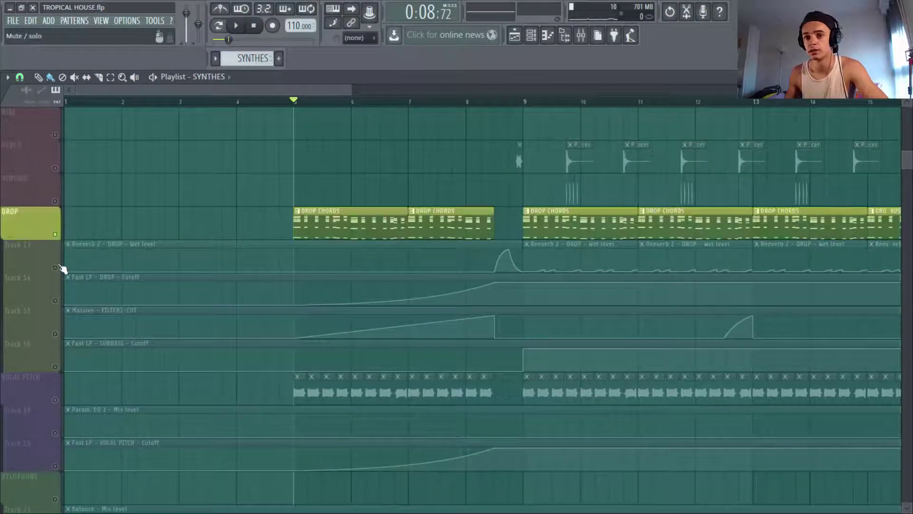
drag(61, 268, 60, 373)
key(space)
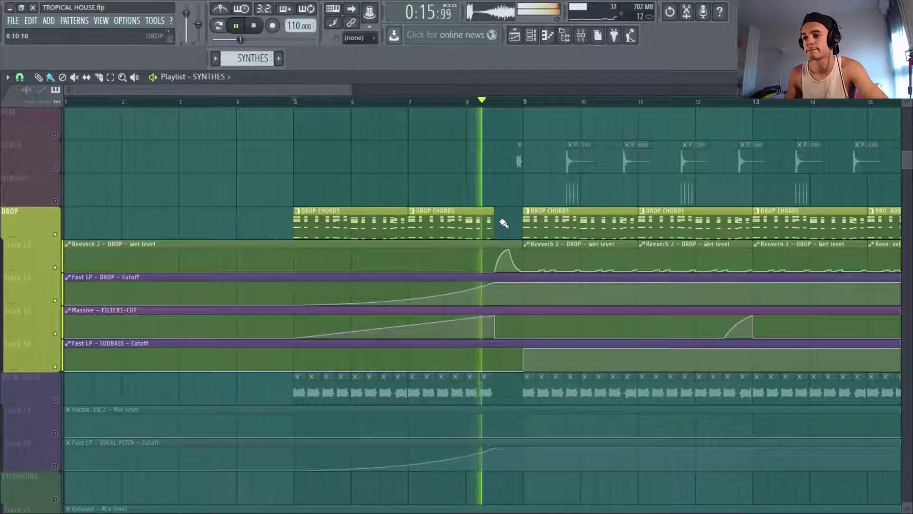
key(space)
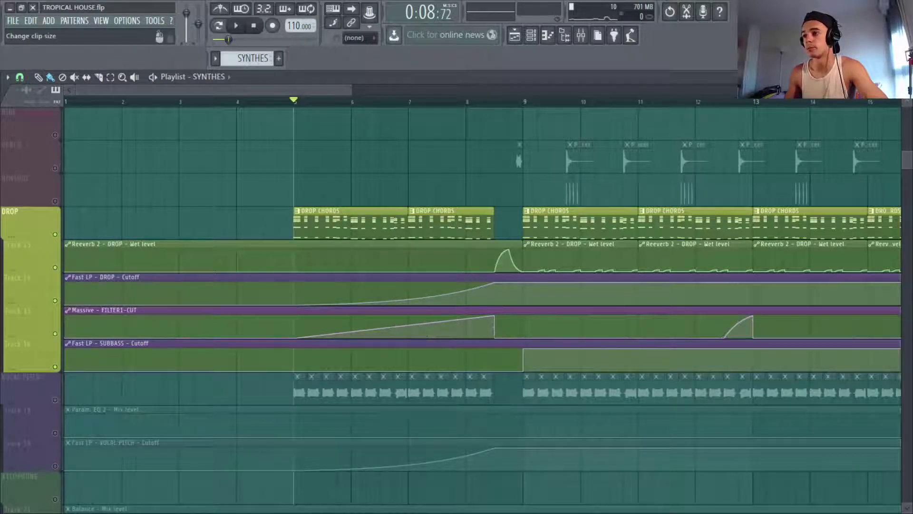
Enable the VOCAL PITCH track with its EQ and cutoff automation, and play it together with the drop chords.
scroll(482, 310, up, 1)
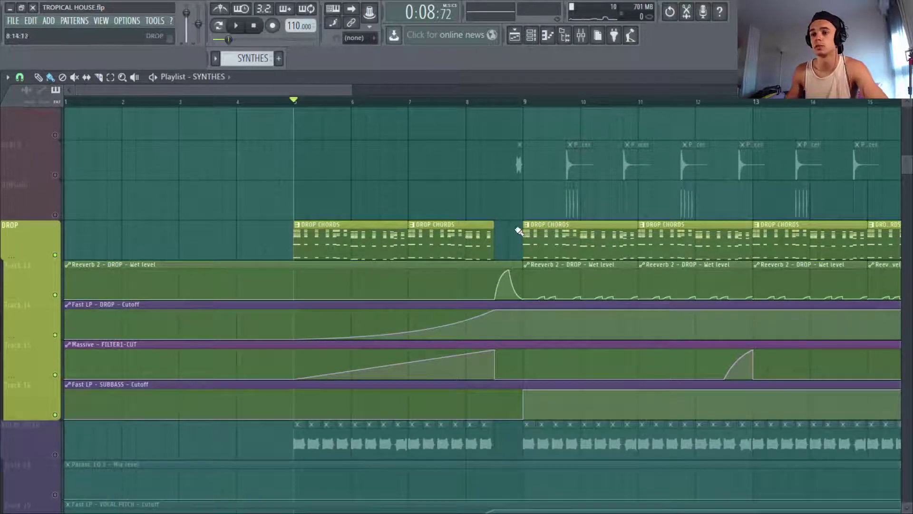
click(36, 459)
scroll(103, 346, down, 3)
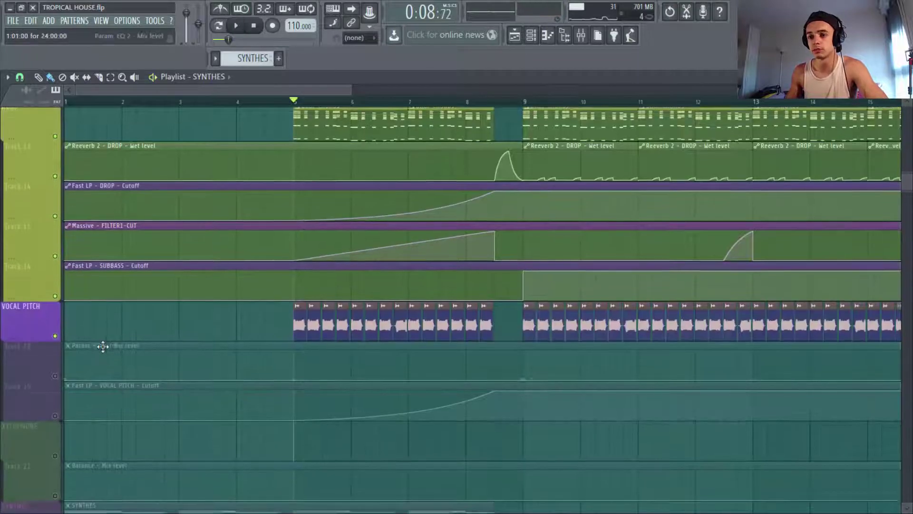
click(55, 375)
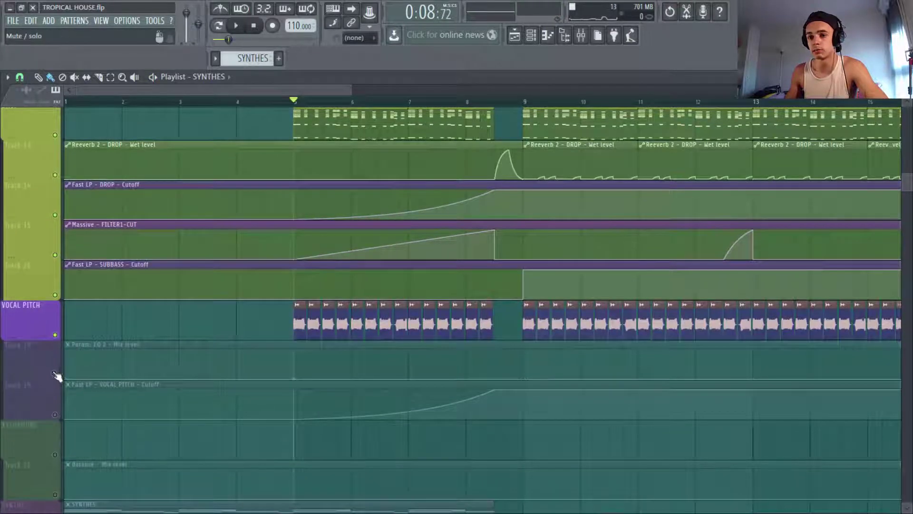
click(55, 415)
scroll(397, 351, up, 1)
key(space)
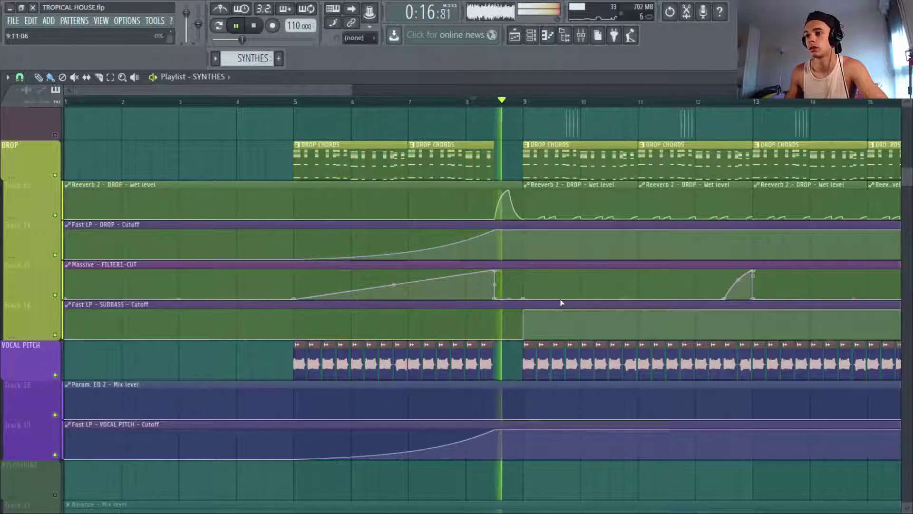
key(space)
Enable the PERCU track, inspect the Goutte sample just before bar 9, and play the transition from mid-bar 8.
scroll(428, 276, up, 4)
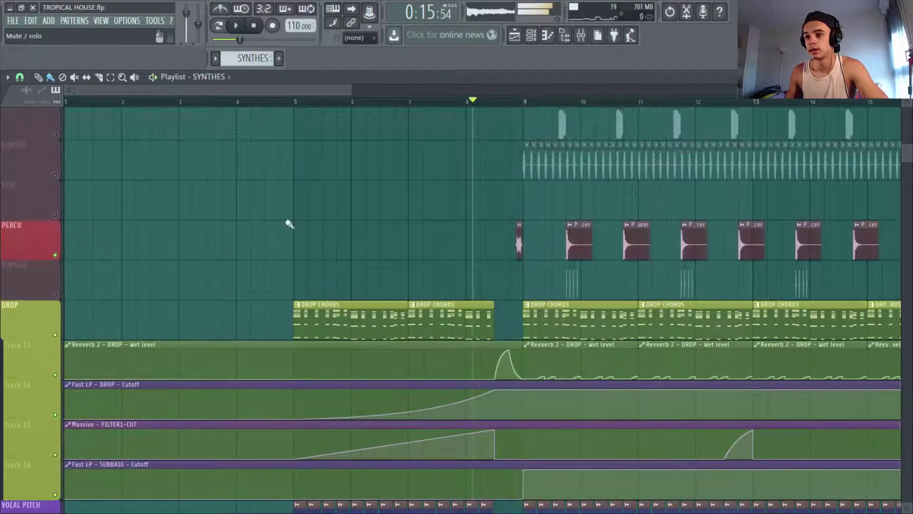
click(496, 102)
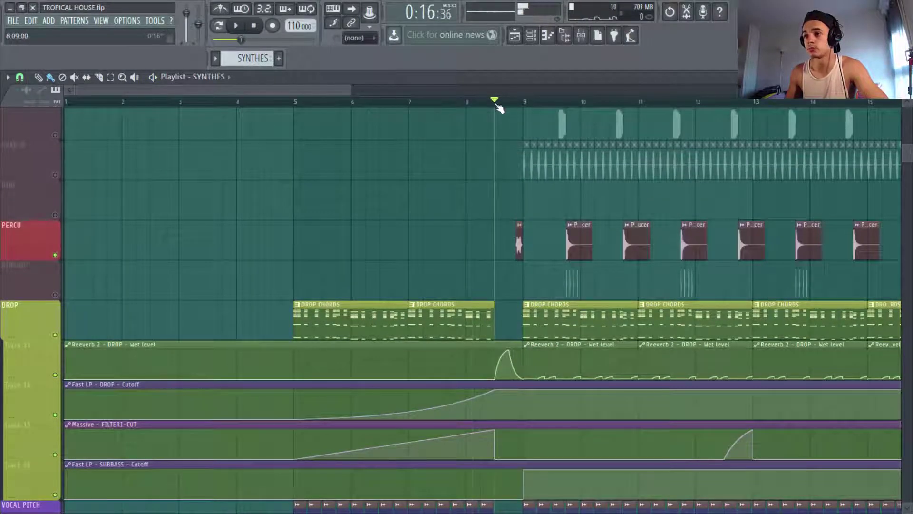
double_click(520, 246)
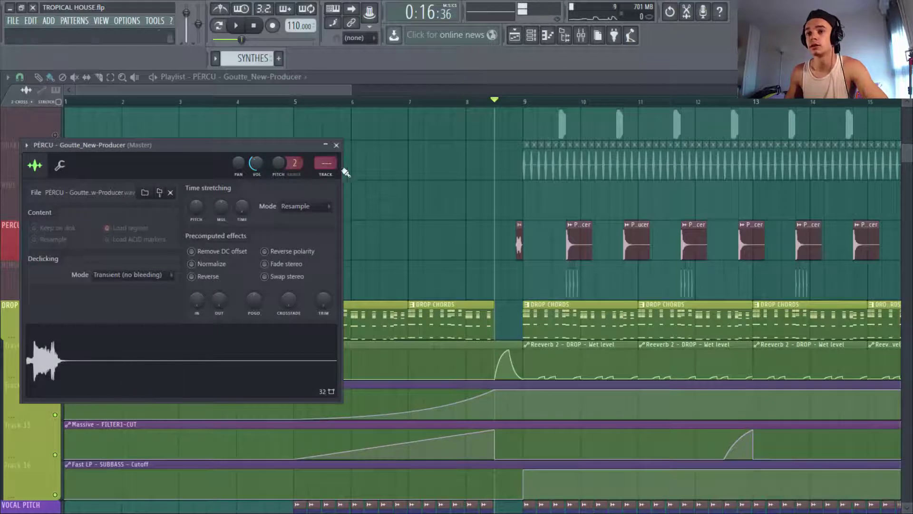
click(337, 146)
key(space)
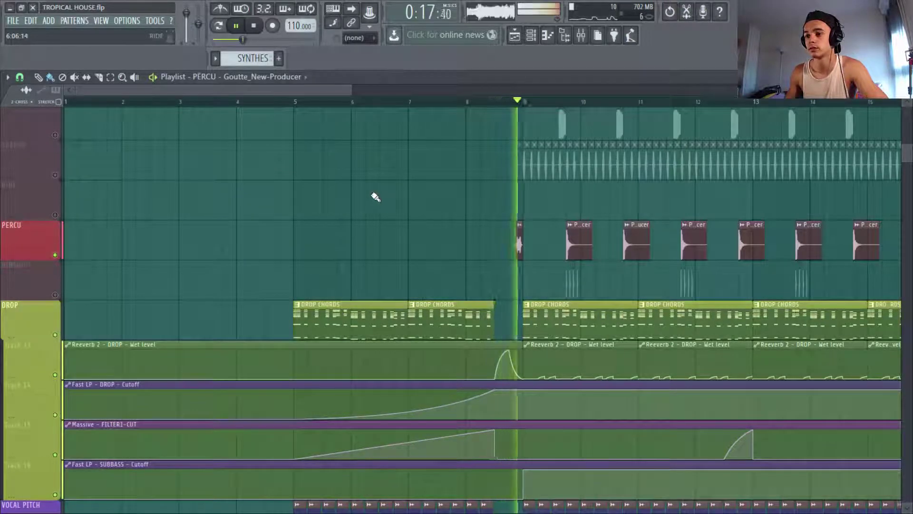
key(space)
Enable all playlist tracks, review the whole arrangement through bar 25, and return the playback position to bar 1.
scroll(57, 299, down, 1)
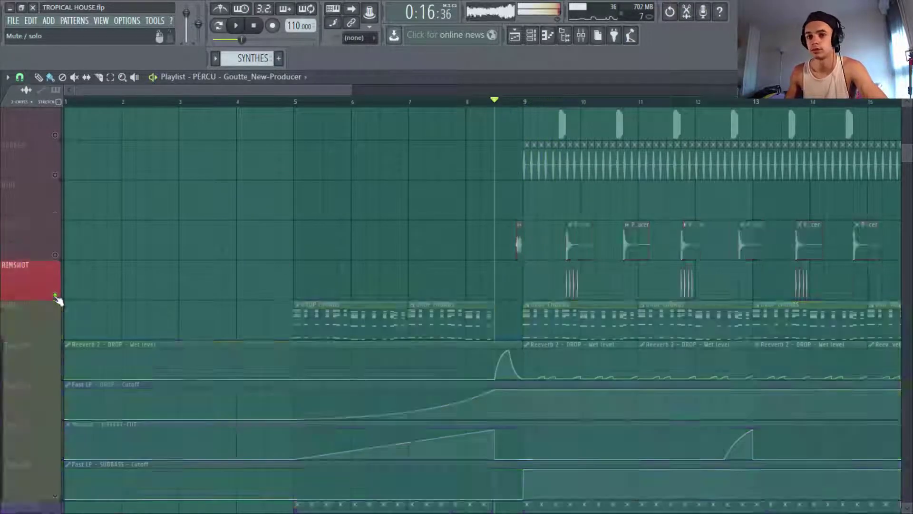
scroll(361, 209, down, 8)
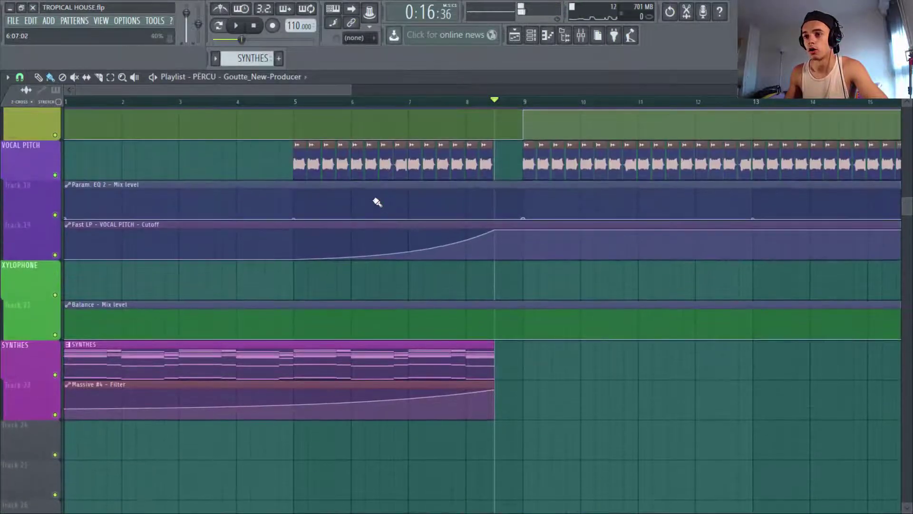
scroll(373, 201, up, 15)
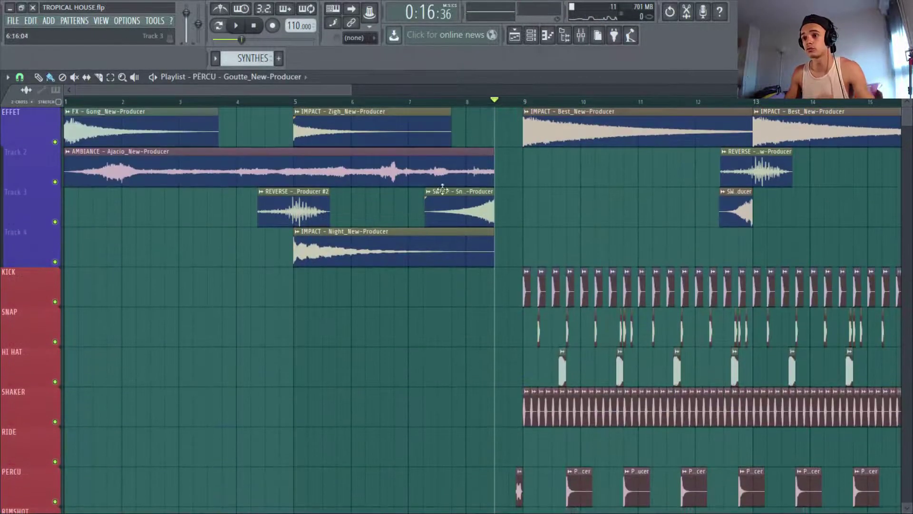
drag(349, 95, 712, 93)
mouse_move(895, 91)
mouse_down()
mouse_move(884, 91)
mouse_move(894, 90)
mouse_up()
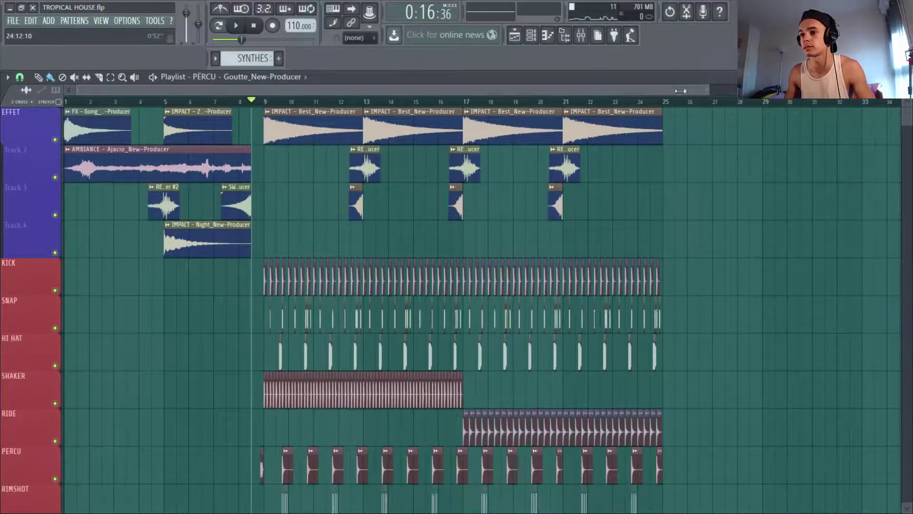
scroll(76, 112, up, 3)
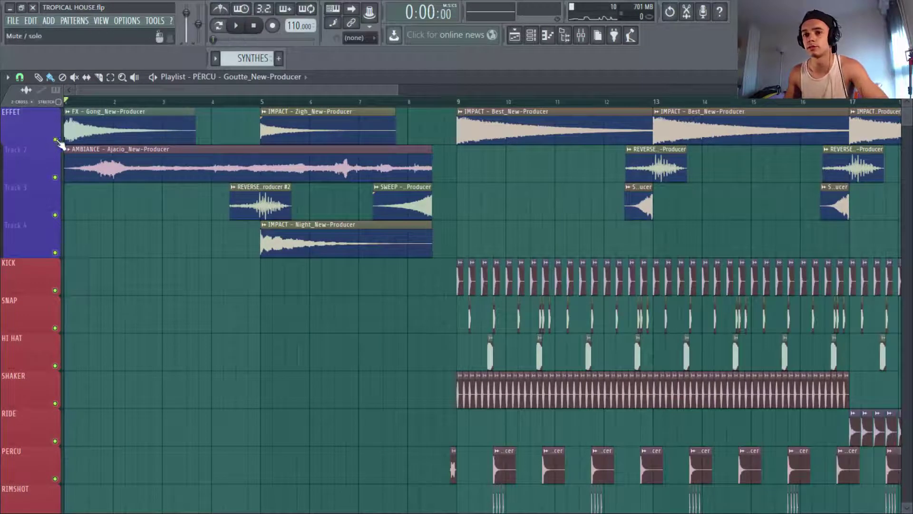
Solo the EFFET track and inspect the Gong sample at bar 1.
right_click(55, 140)
double_click(87, 131)
click(169, 441)
click(415, 220)
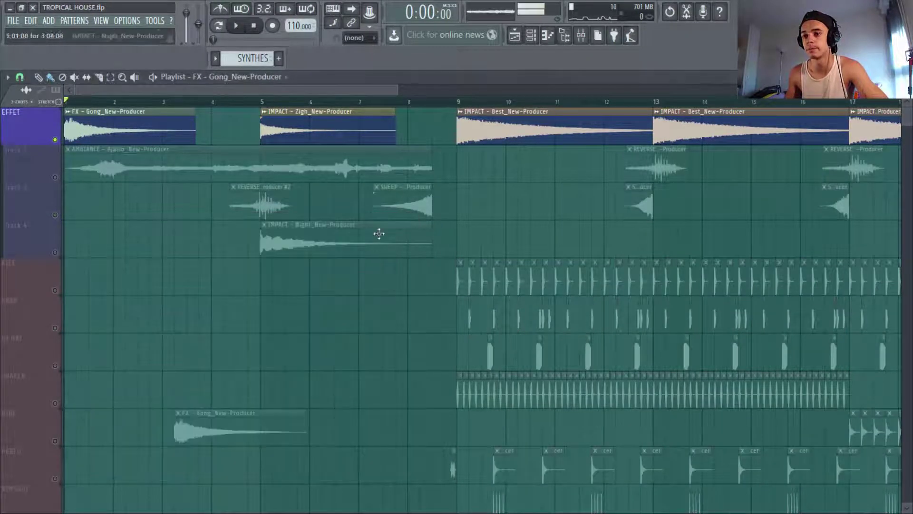
Enable Track 2 below EFFET, inspect the Ajacio ambience sample, and play the intro effects from bar 1.
click(55, 178)
double_click(106, 173)
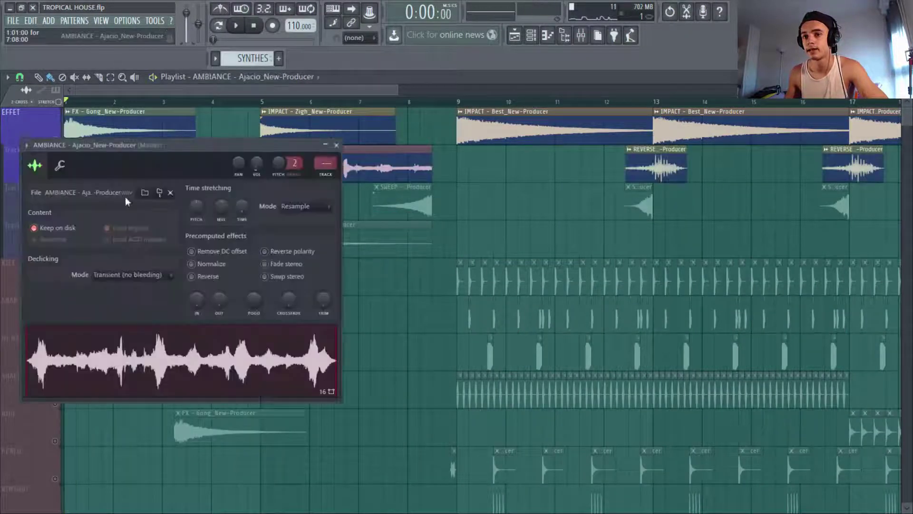
click(335, 145)
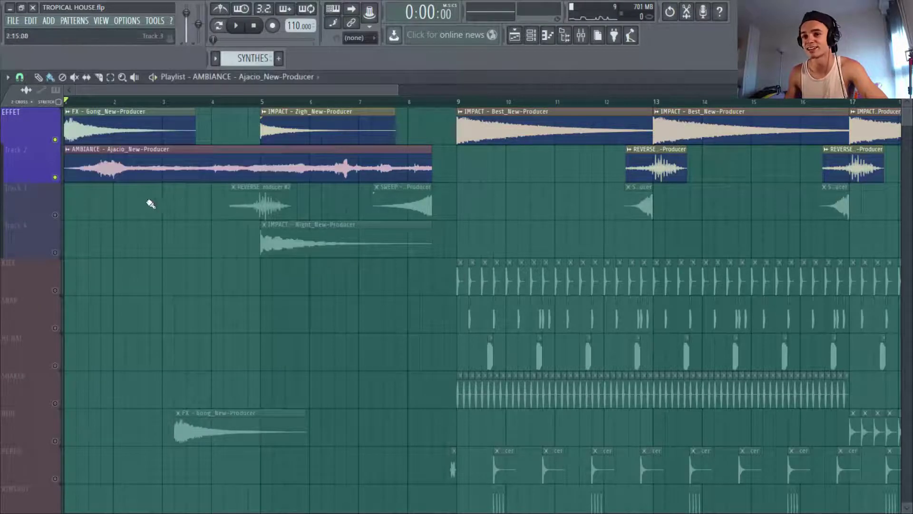
key(space)
Enable Track 3 and inspect the Snaky reverse sample leading into bar 5.
click(56, 216)
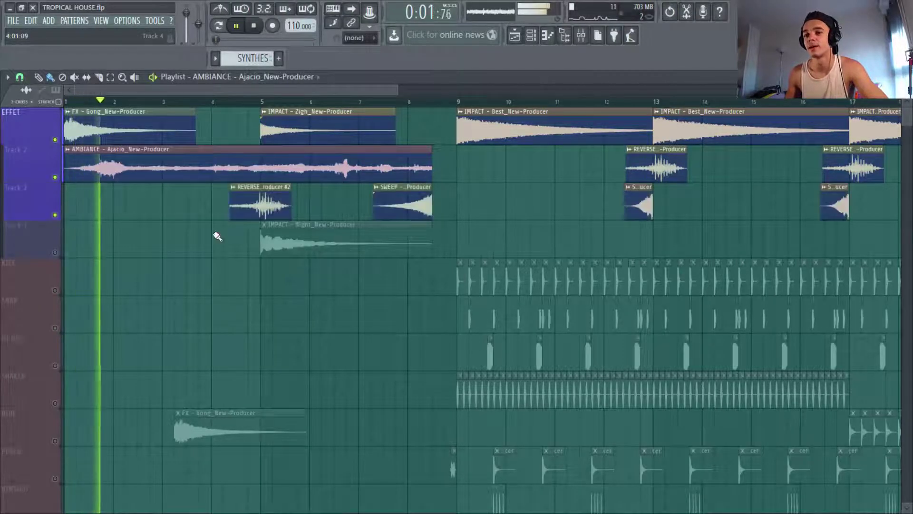
click(236, 103)
double_click(265, 209)
key(space)
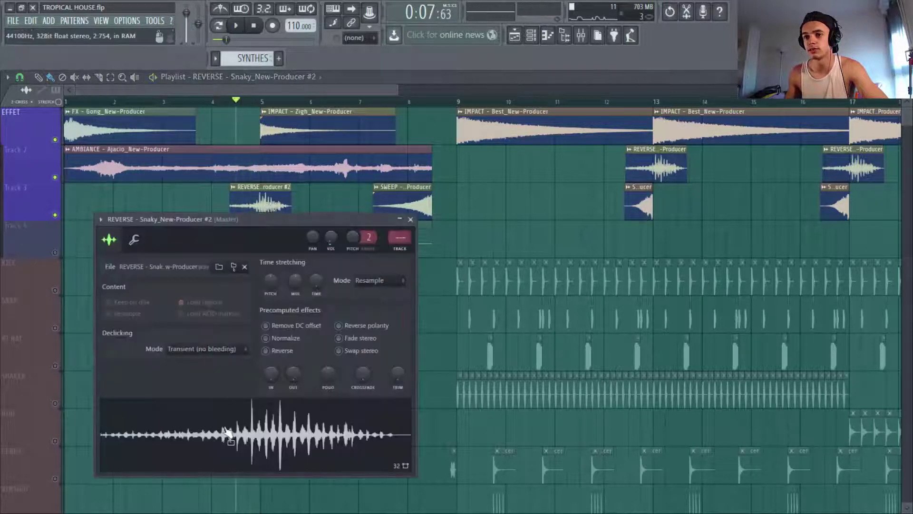
click(411, 219)
Play the effects from mid-bar 4 and delete the stray Gong clip on the RIDE track.
key(space)
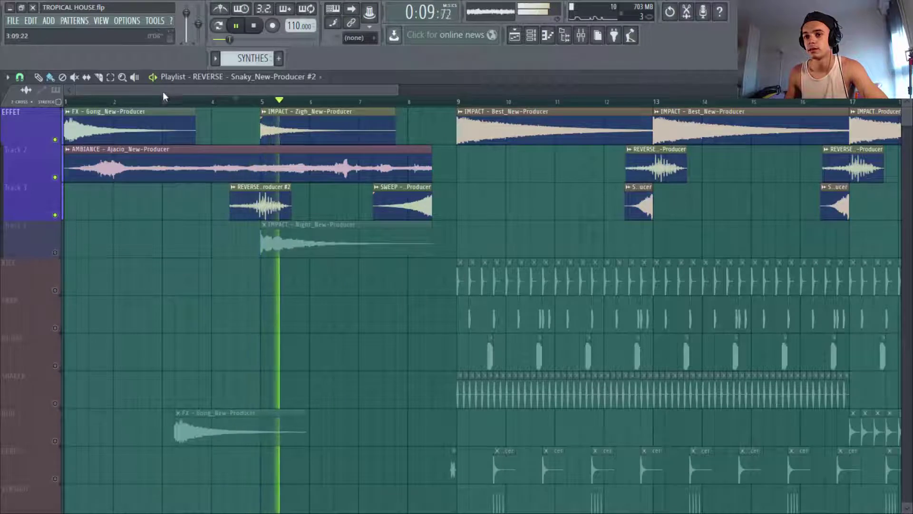
right_click(202, 419)
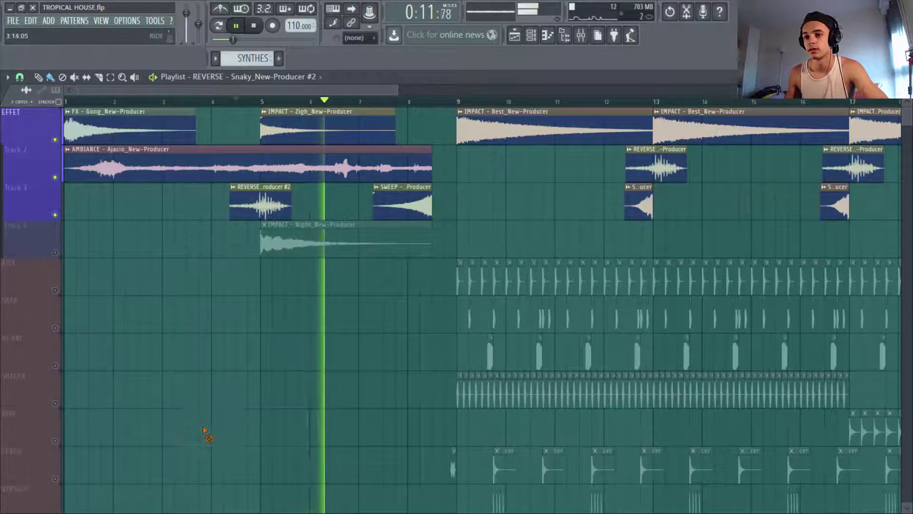
key(space)
Enable Track 4 and inspect the Night and Zigh impact samples at bar 5.
click(287, 238)
double_click(287, 238)
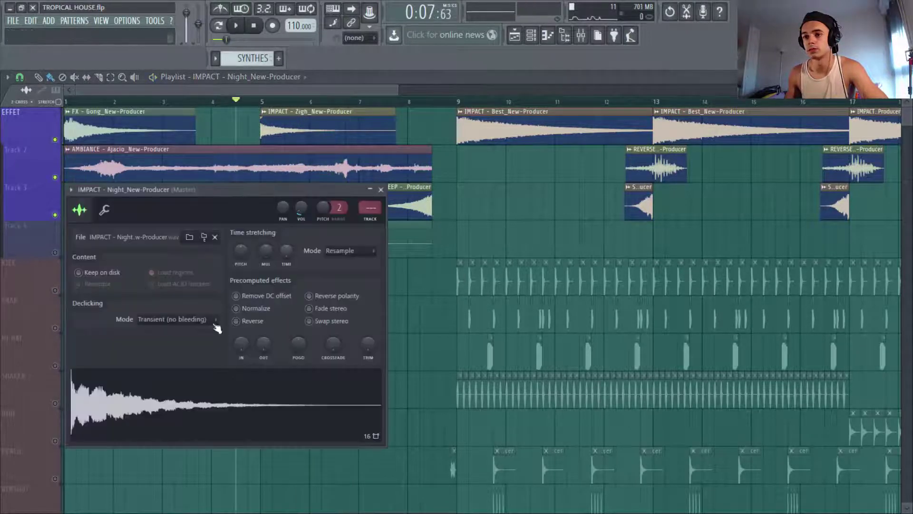
click(380, 189)
click(55, 253)
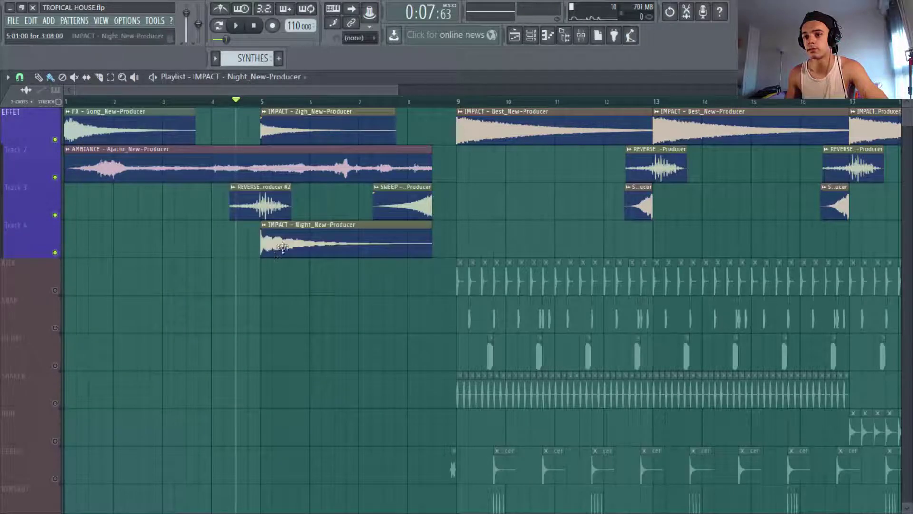
double_click(283, 246)
double_click(280, 130)
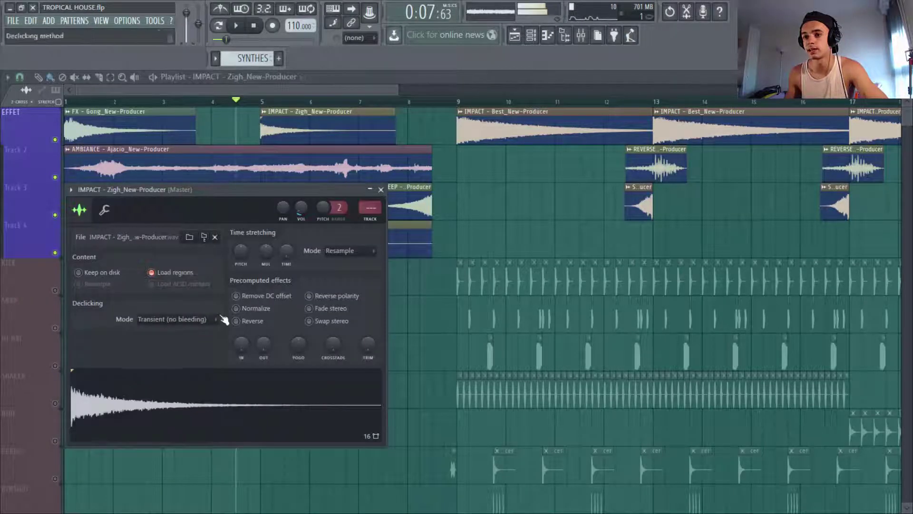
click(381, 189)
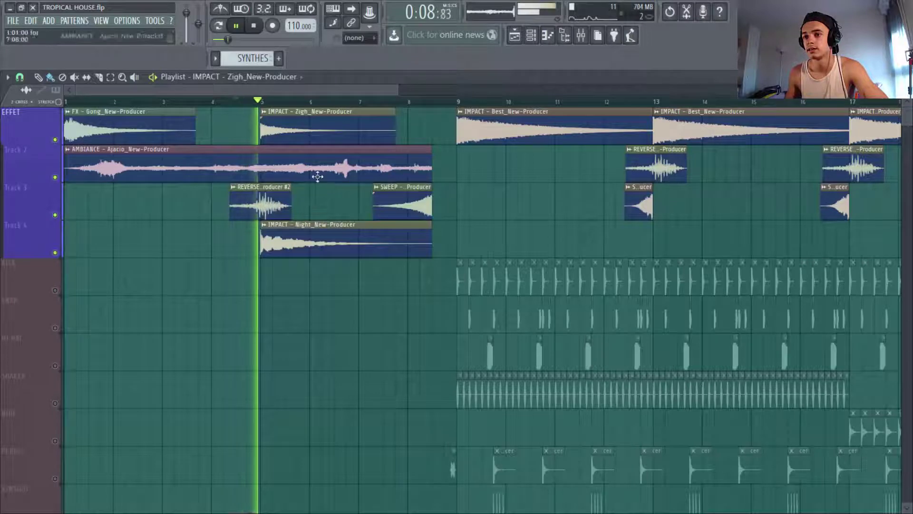
Play the sweep from late in bar 7, inspect its Snaky sample, and stop playback.
click(394, 102)
double_click(402, 197)
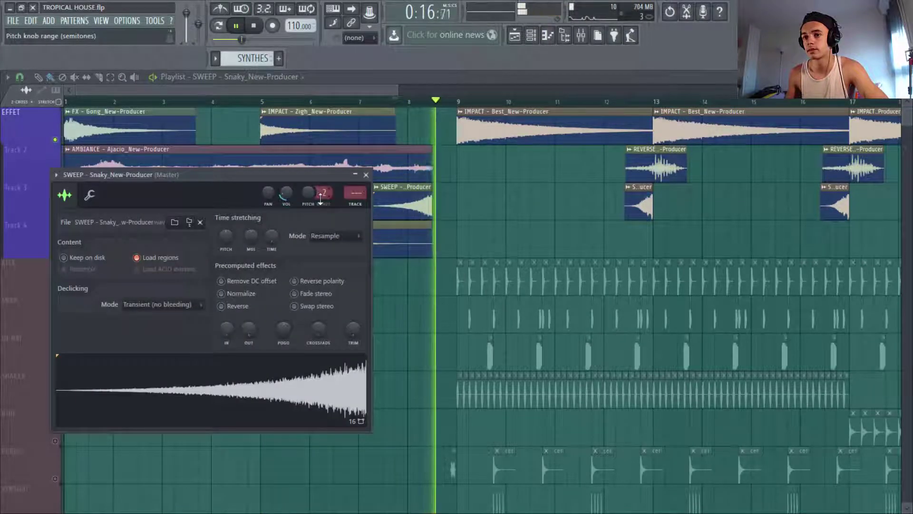
click(366, 174)
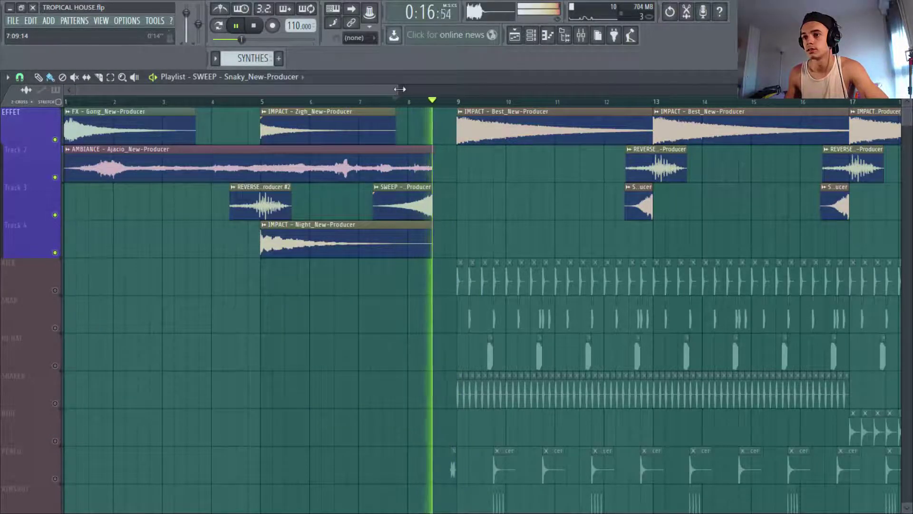
ctrl+scroll(375, 128, down, 2)
key(space)
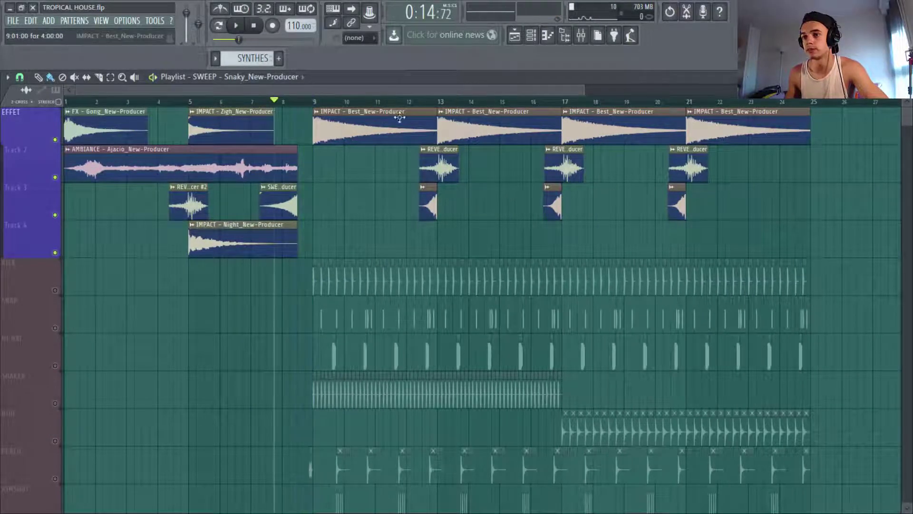
Inspect the Snaky reverse and Sudden sweep samples placed around the bar 13 transition.
click(337, 101)
double_click(442, 165)
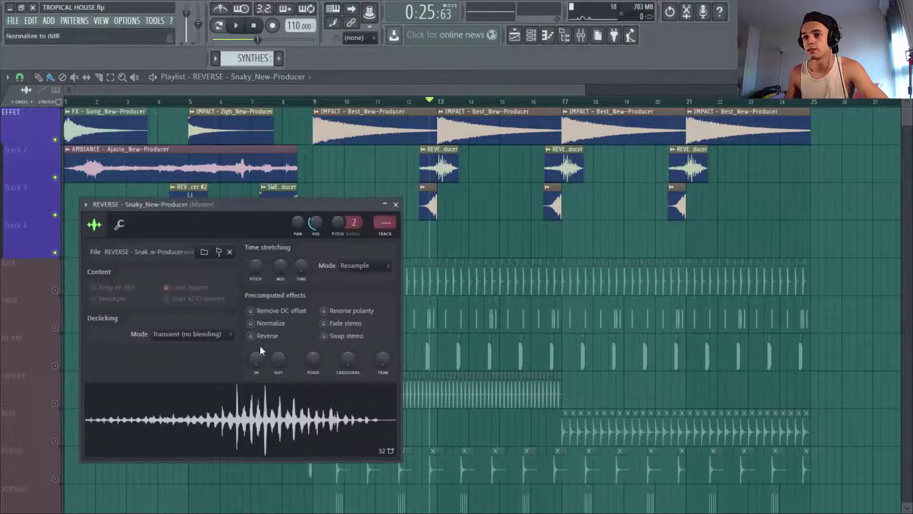
click(395, 204)
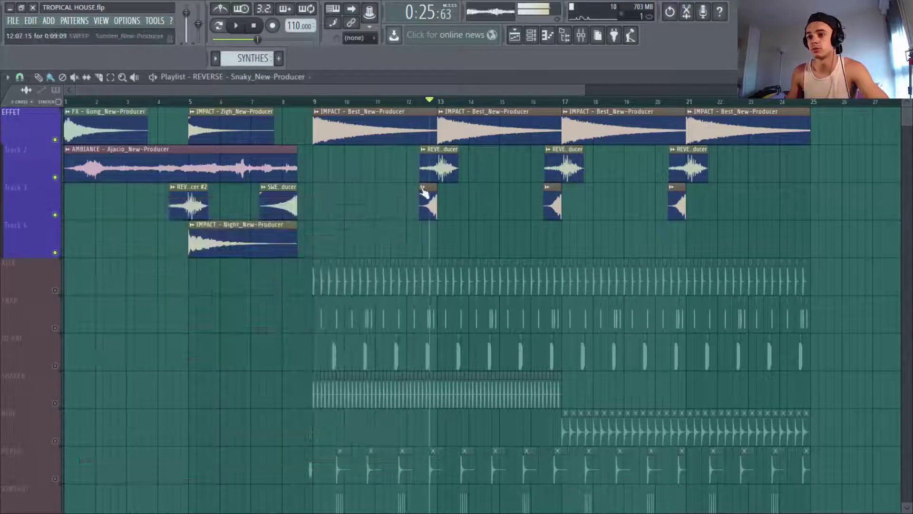
double_click(279, 204)
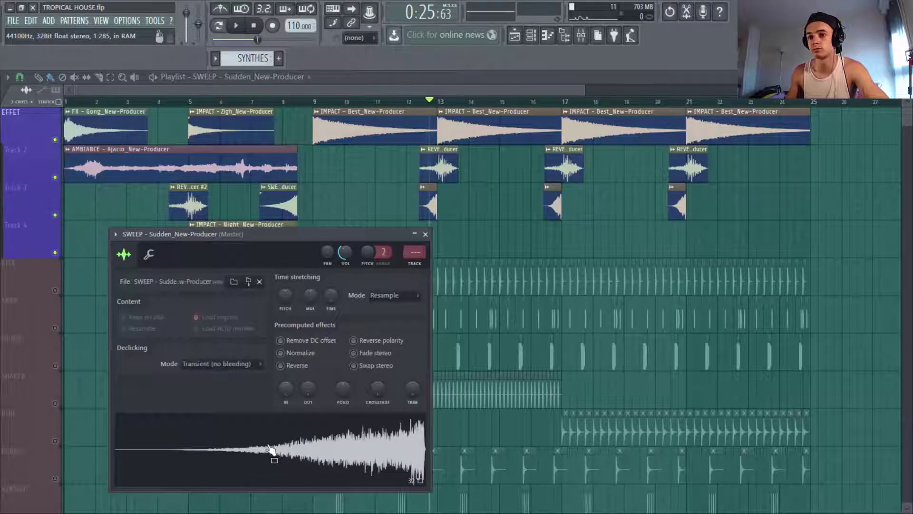
click(425, 235)
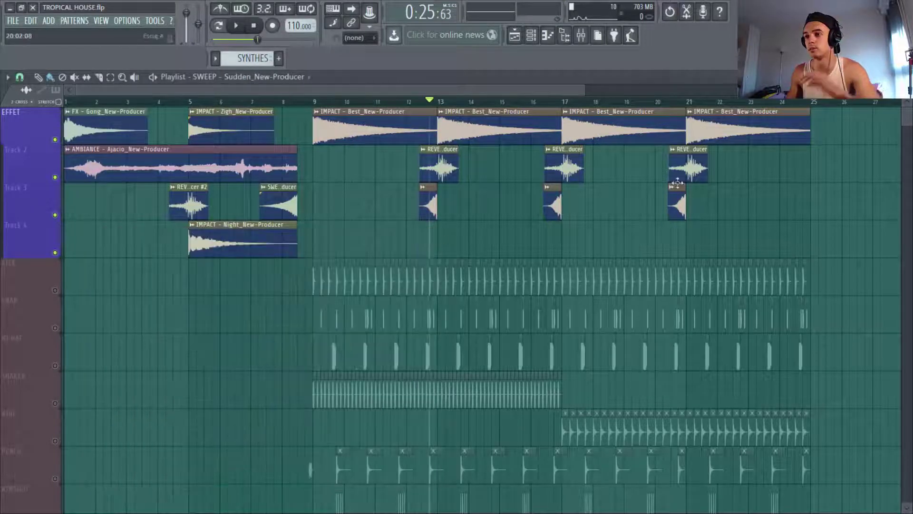
Enable all playlist tracks again and play the full arrangement from bar 1.
ctrl+right_click(775, 170)
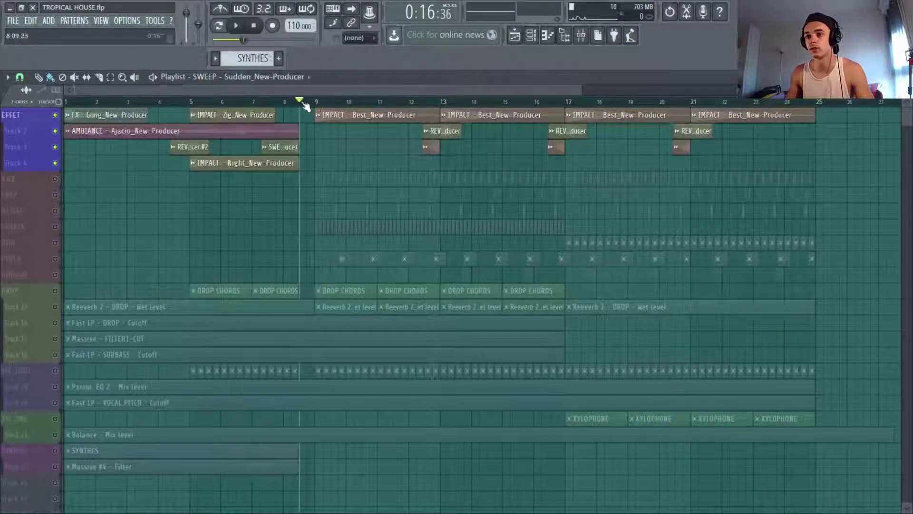
right_click(56, 181)
right_click(55, 180)
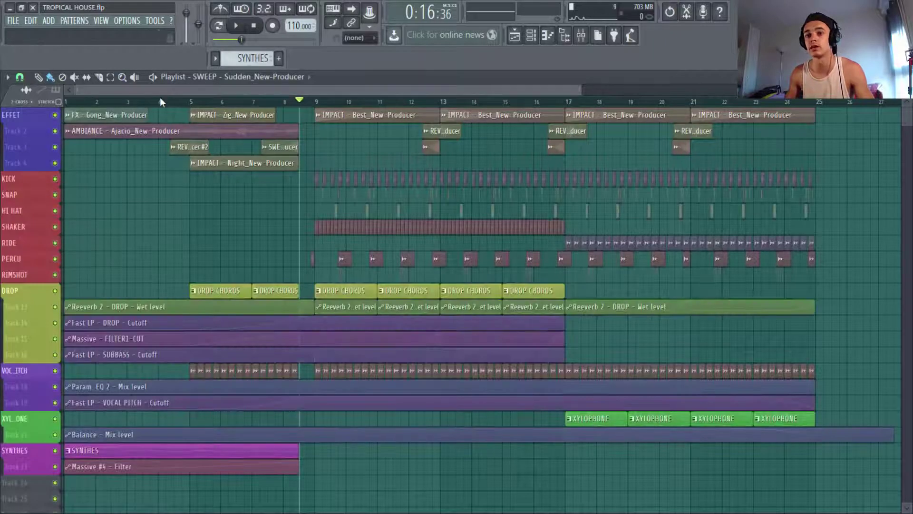
drag(114, 101, 1, 140)
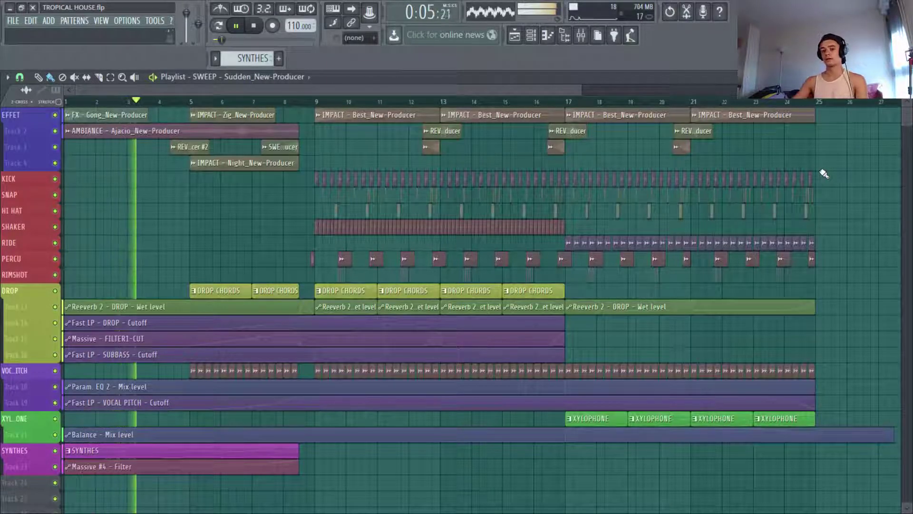
Solo the SYNTHES, DROP and VOCAL PITCH tracks one after another during playback, restoring all tracks after each.
right_click(55, 451)
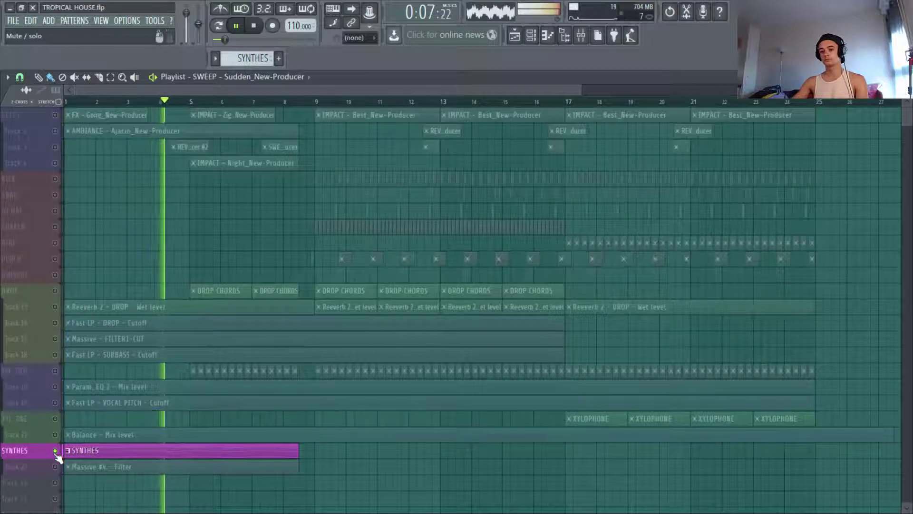
right_click(55, 451)
right_click(51, 292)
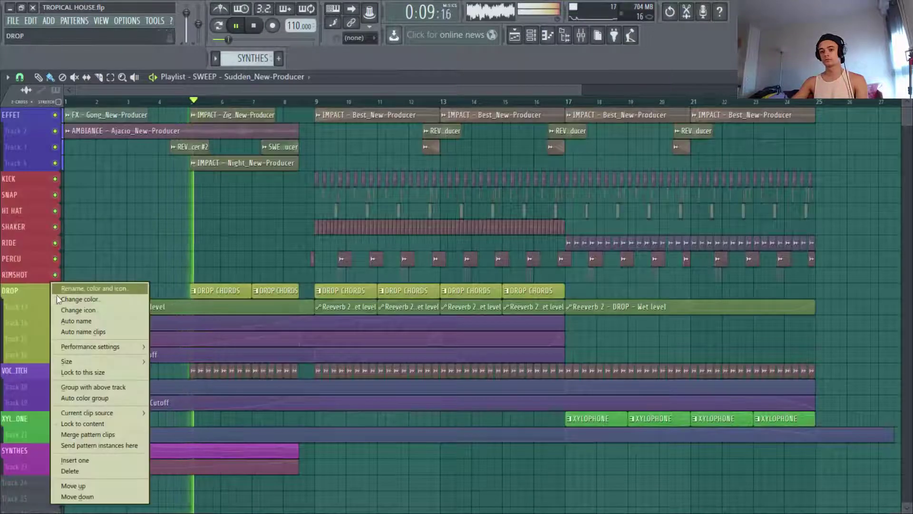
click(47, 293)
right_click(55, 290)
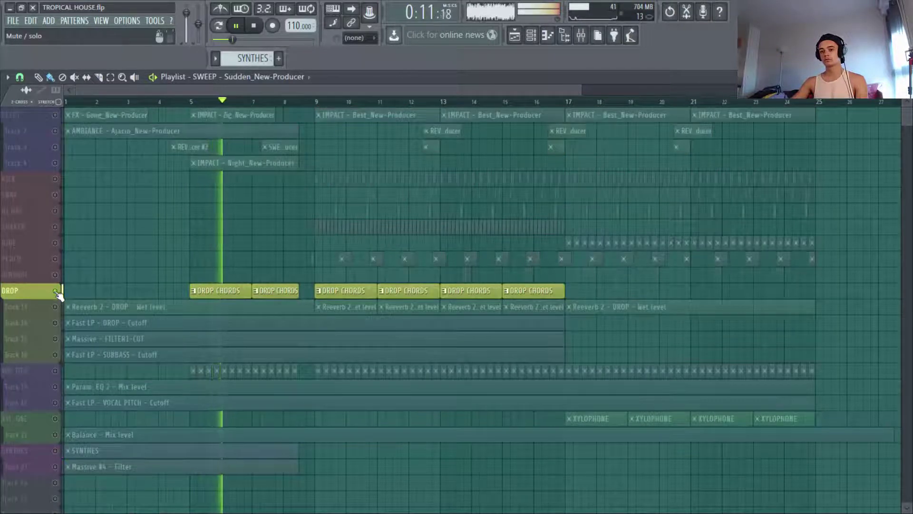
right_click(55, 290)
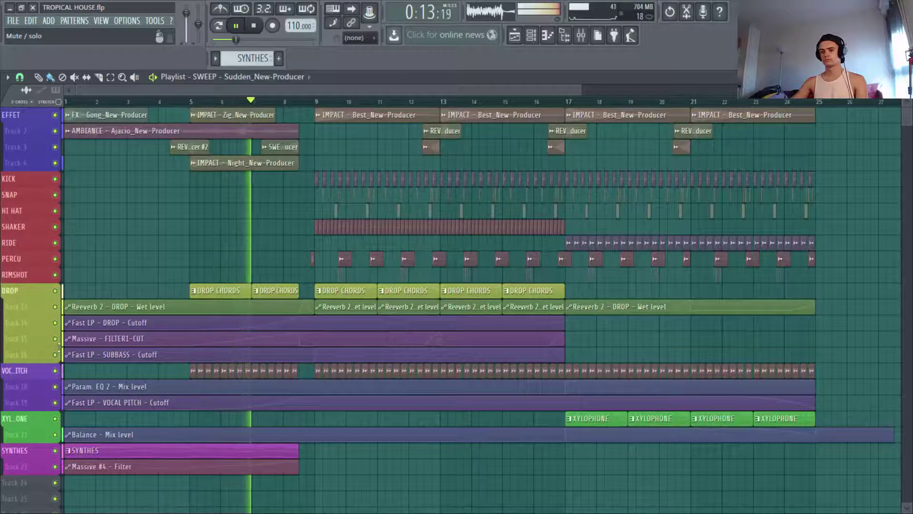
right_click(55, 371)
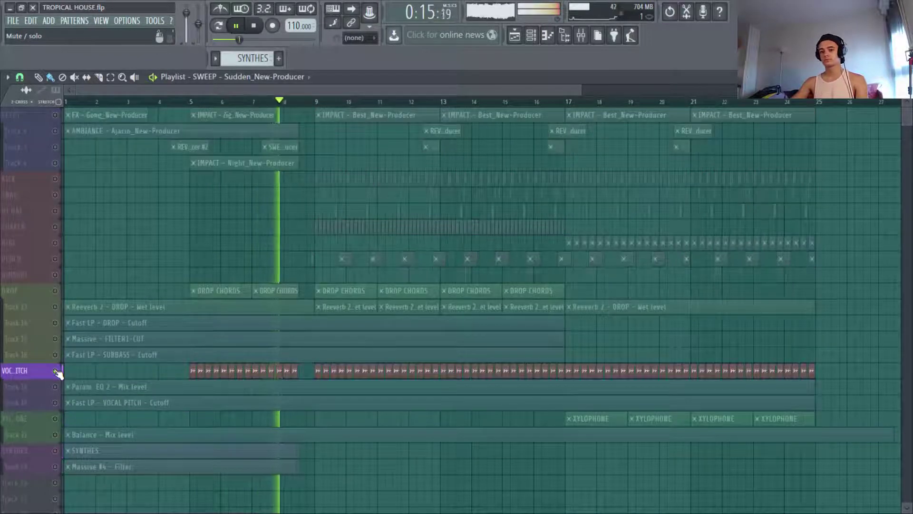
right_click(55, 371)
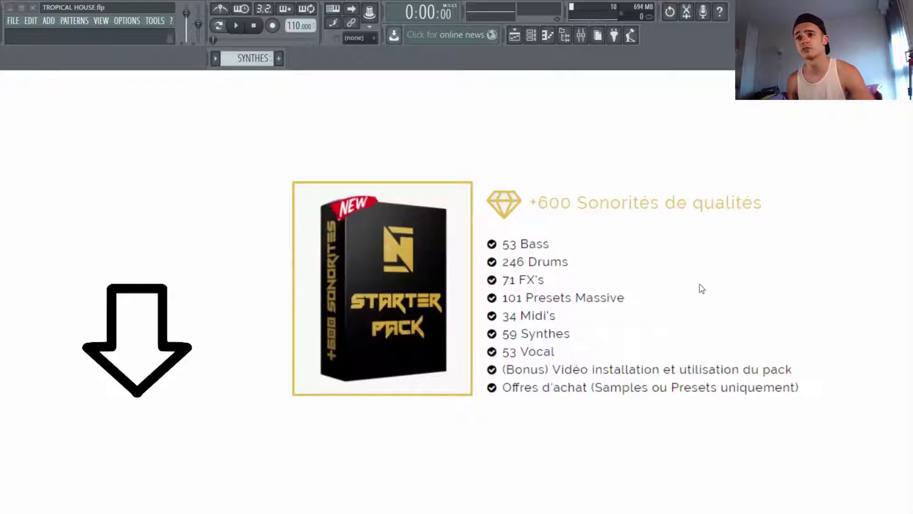
Show the DROP CHORDS pattern in the Channel rack, and hide the rack again.
click(541, 35)
click(215, 58)
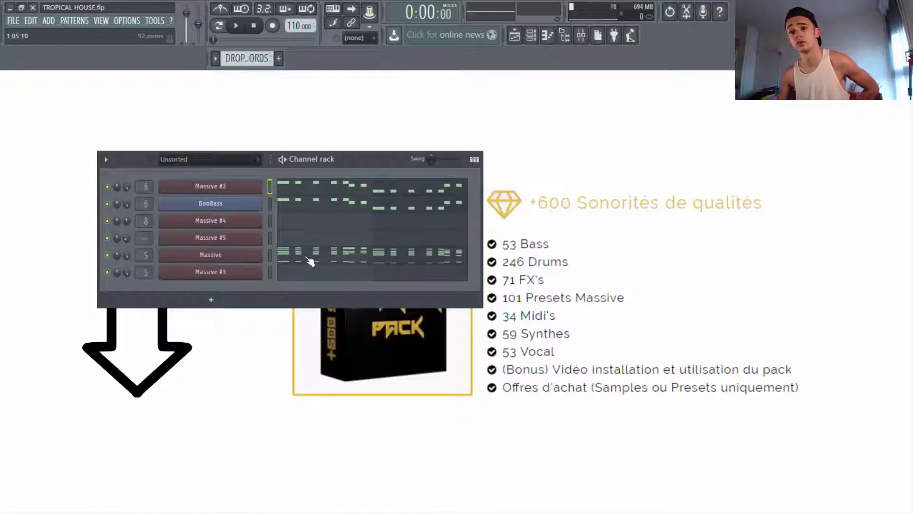
click(518, 40)
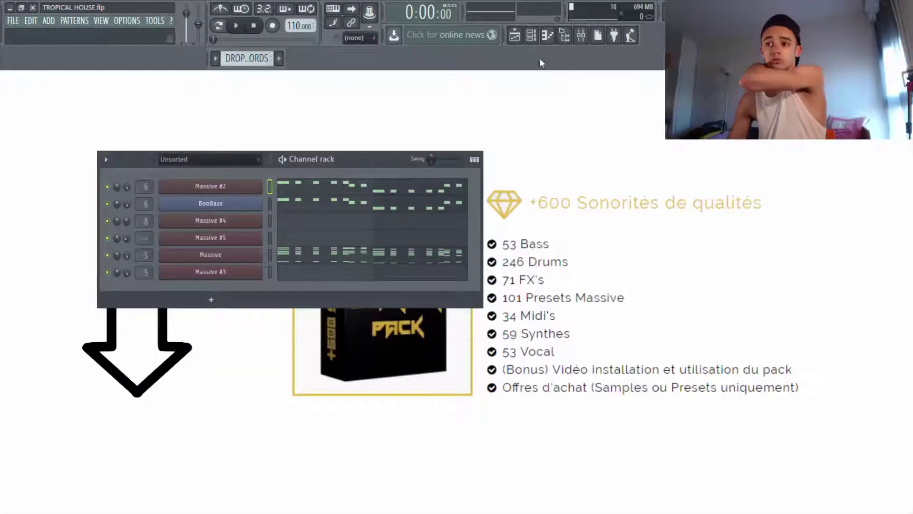
click(532, 37)
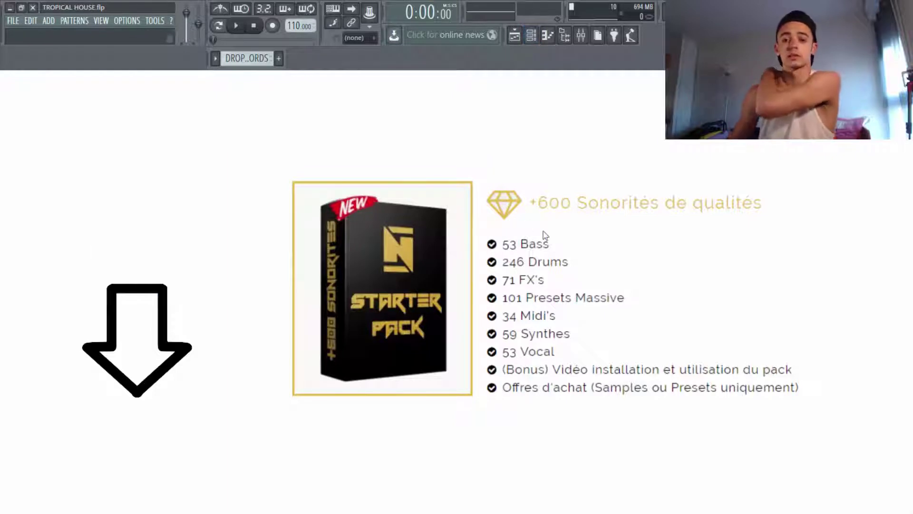